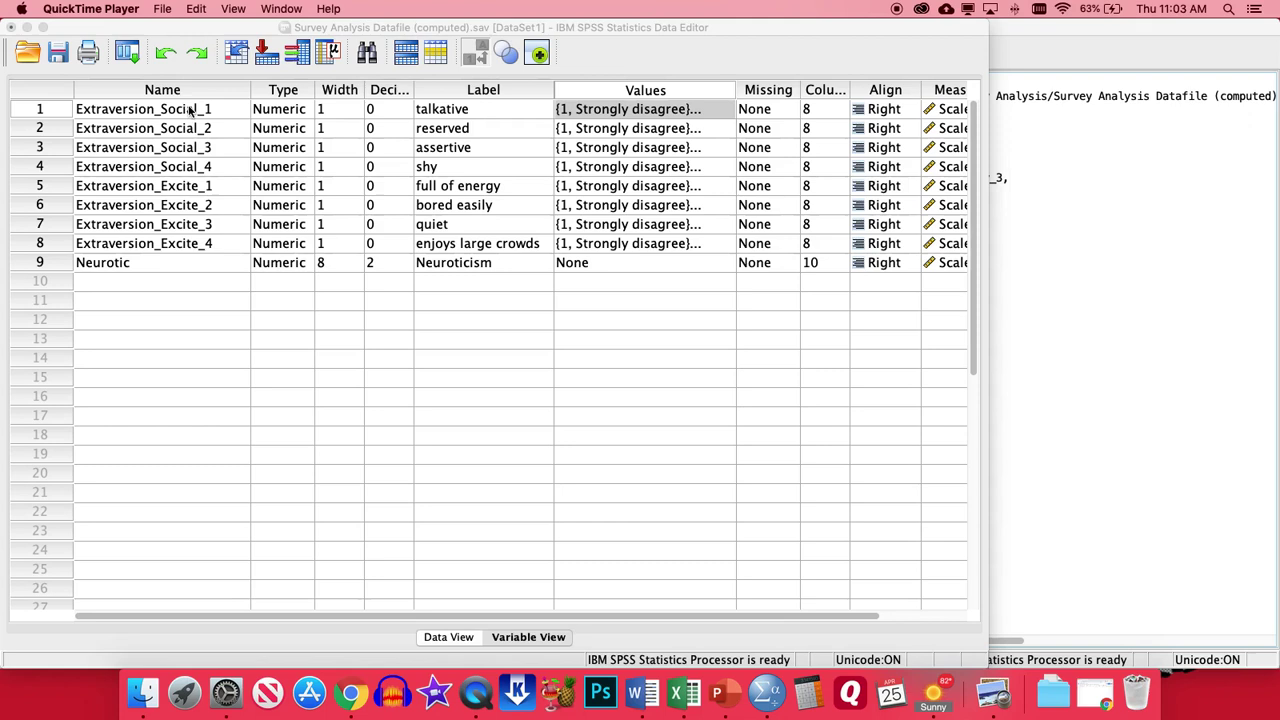
# Inspect the extraversion item names and the value labels of Extraversion_Social_1.
pyautogui.click(185, 112)
pyautogui.moveTo(185, 112); pyautogui.dragTo(192, 168)
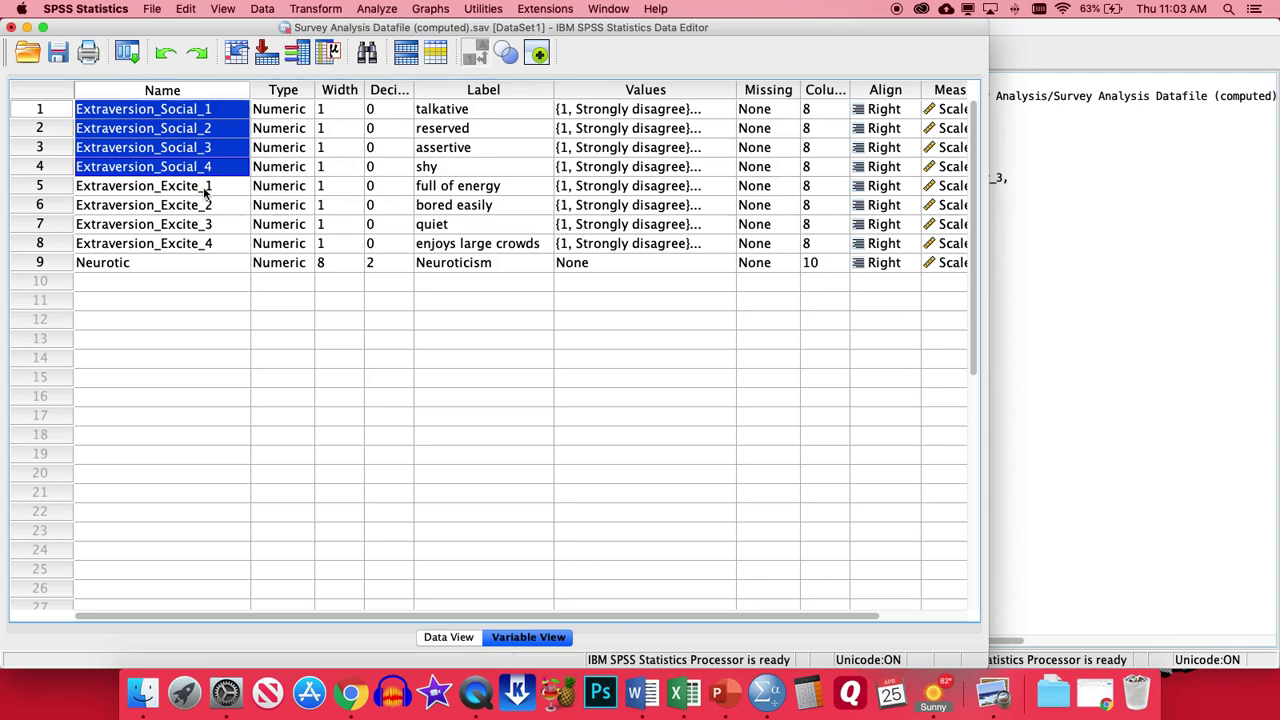
pyautogui.moveTo(204, 190); pyautogui.dragTo(204, 246)
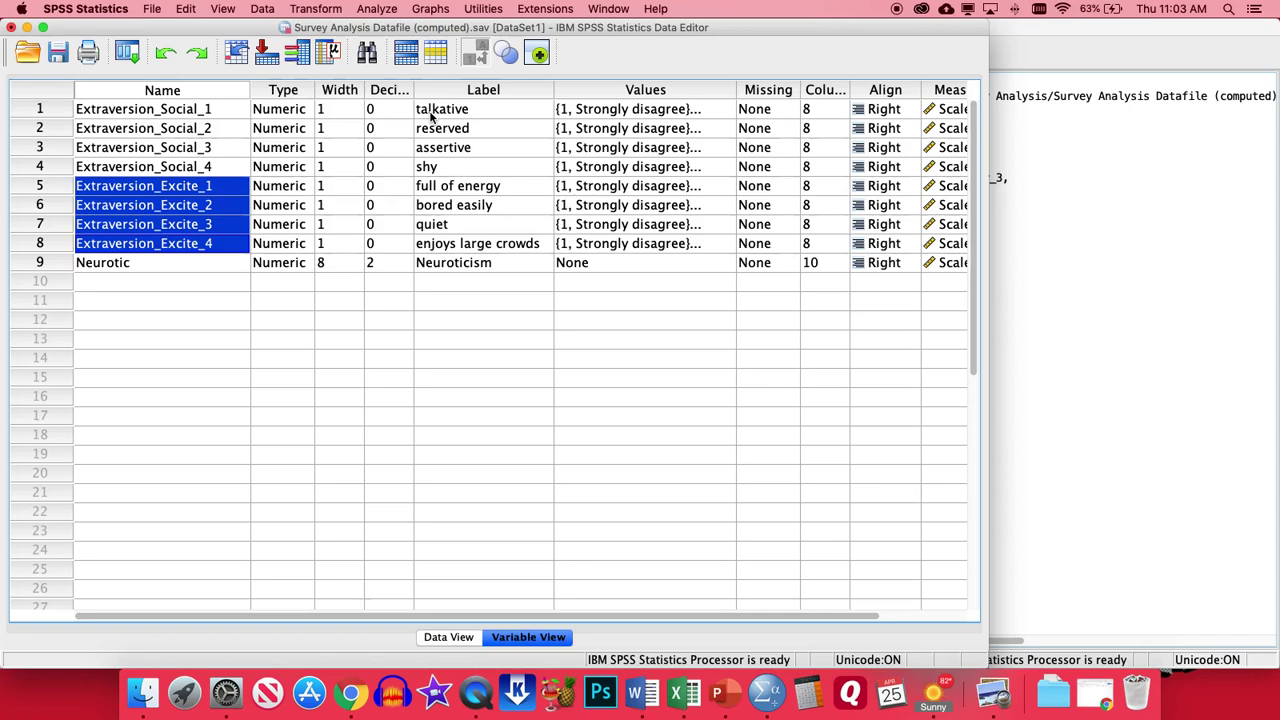
pyautogui.click(44, 113)
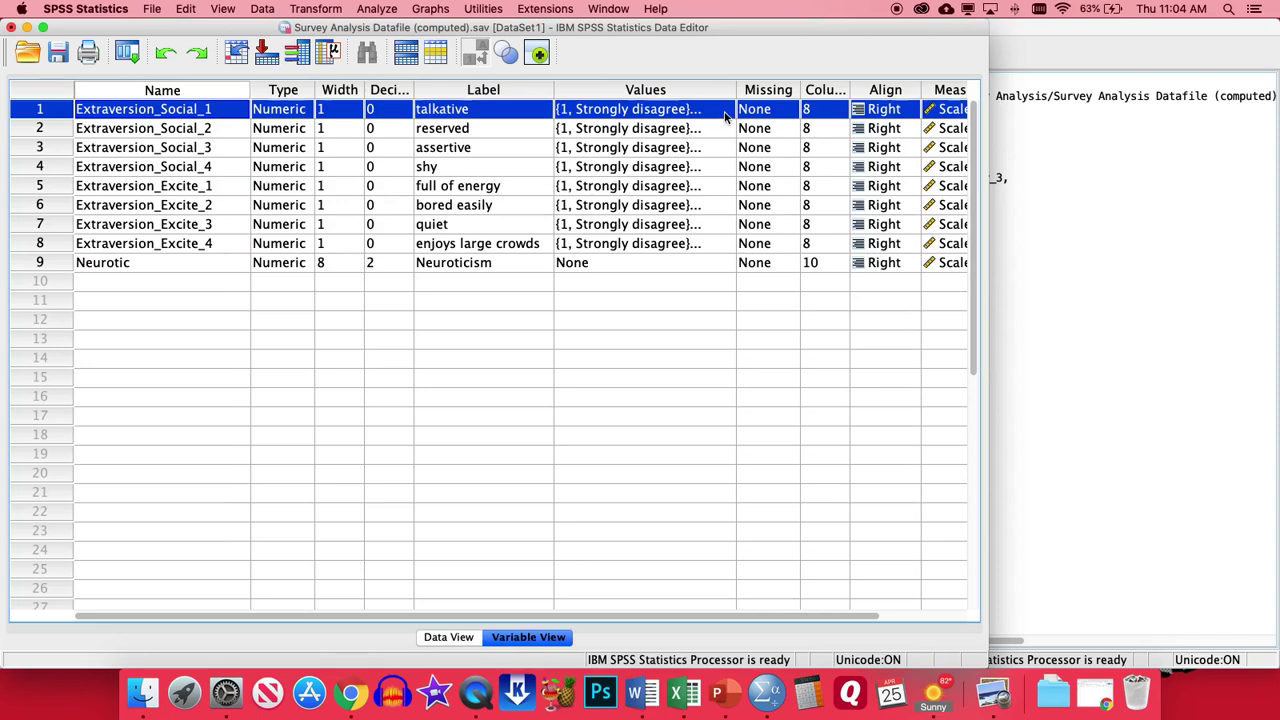
pyautogui.click(724, 111)
pyautogui.click(724, 111)
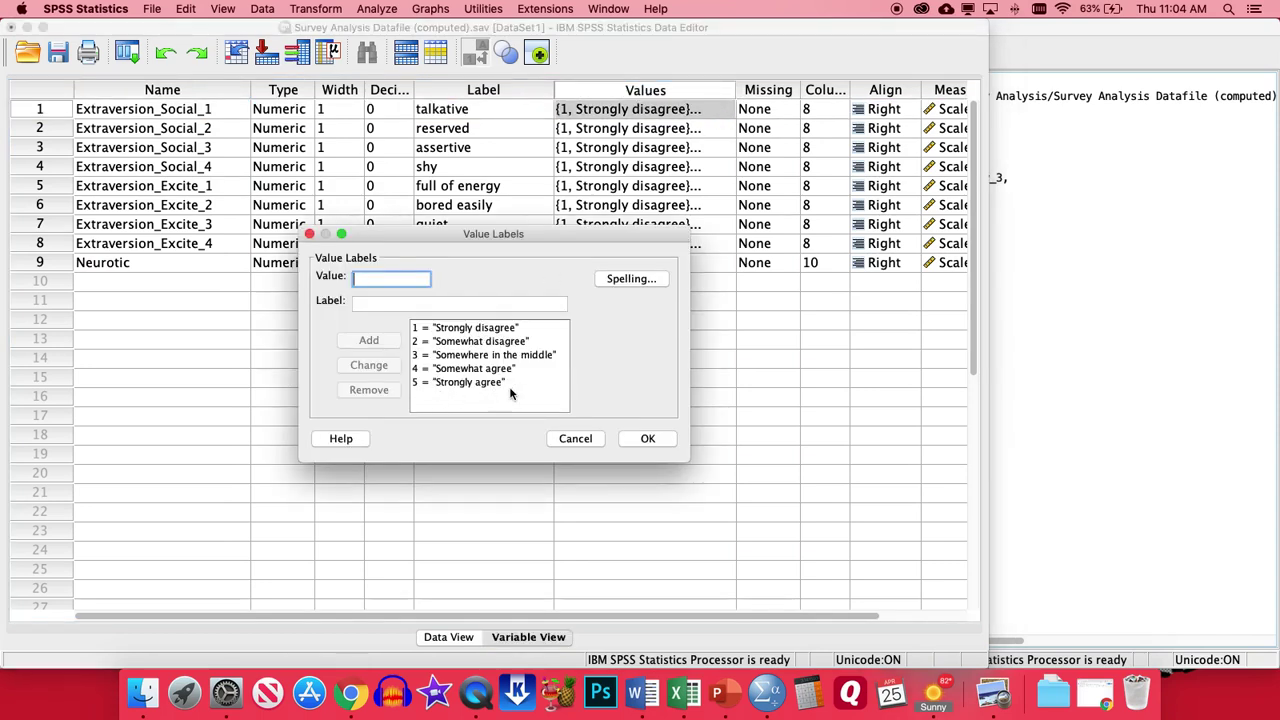
pyautogui.click(470, 390)
pyautogui.click(575, 438)
# Find the reserved item and rename Extraversion_Social_2 to Extraversion_Social_2_R.
pyautogui.click(42, 130)
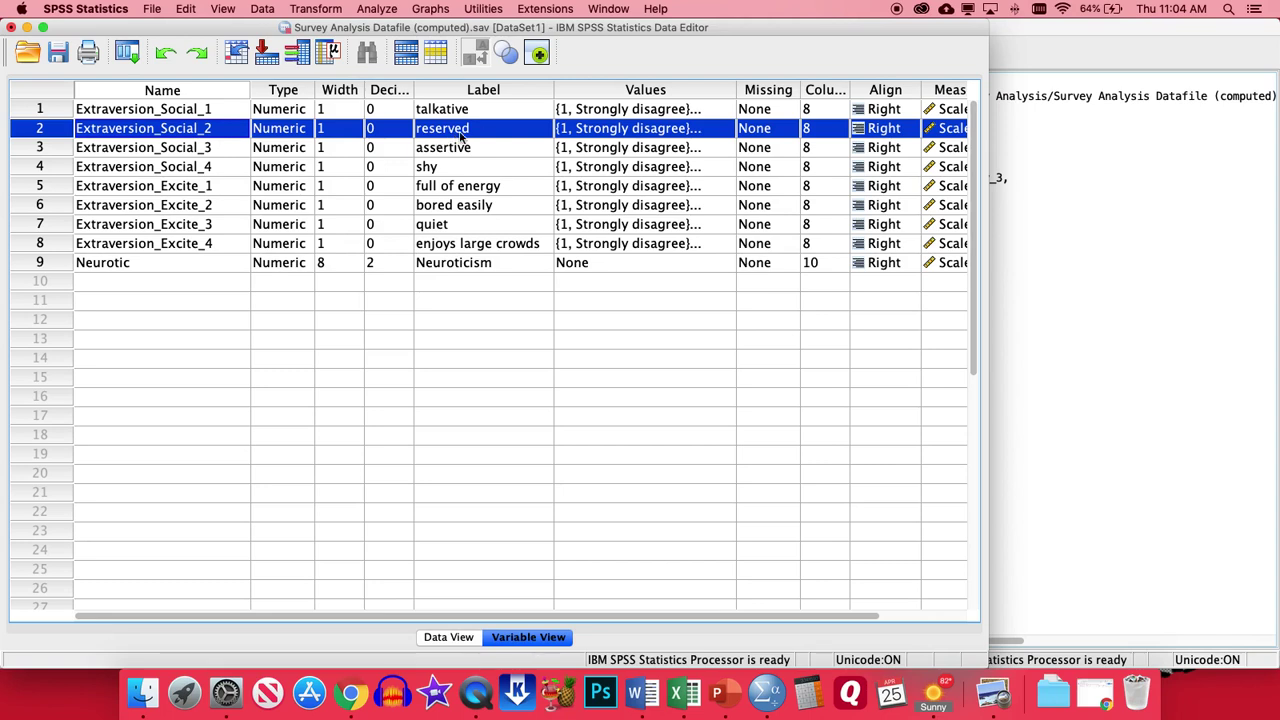
pyautogui.moveTo(475, 112); pyautogui.dragTo(468, 243)
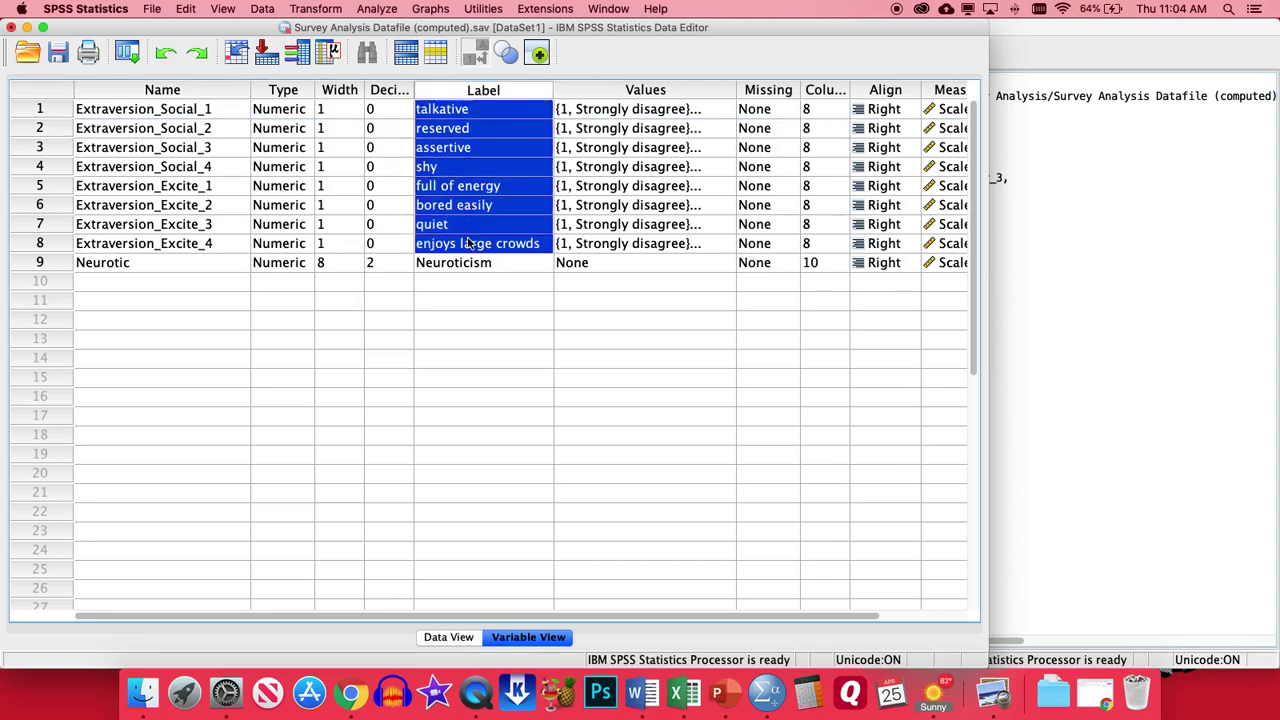
pyautogui.click(476, 132)
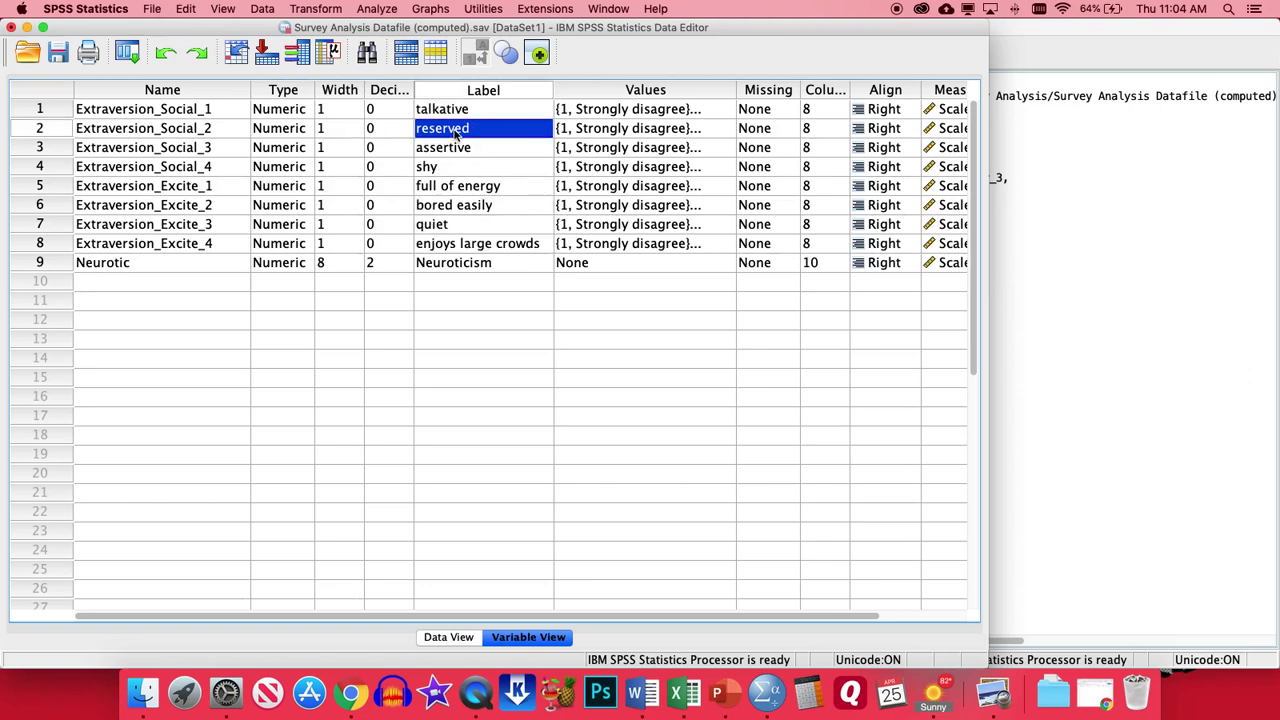
pyautogui.click(219, 133)
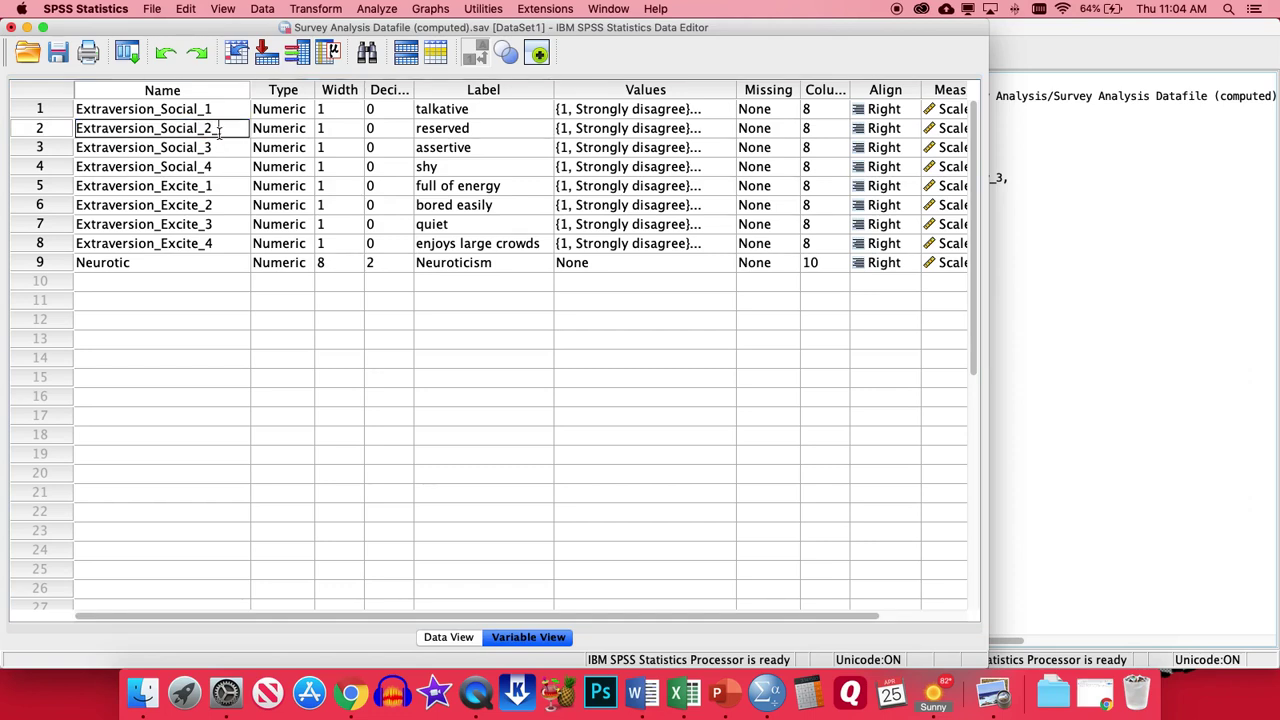
pyautogui.write('_R')
pyautogui.press('Return')
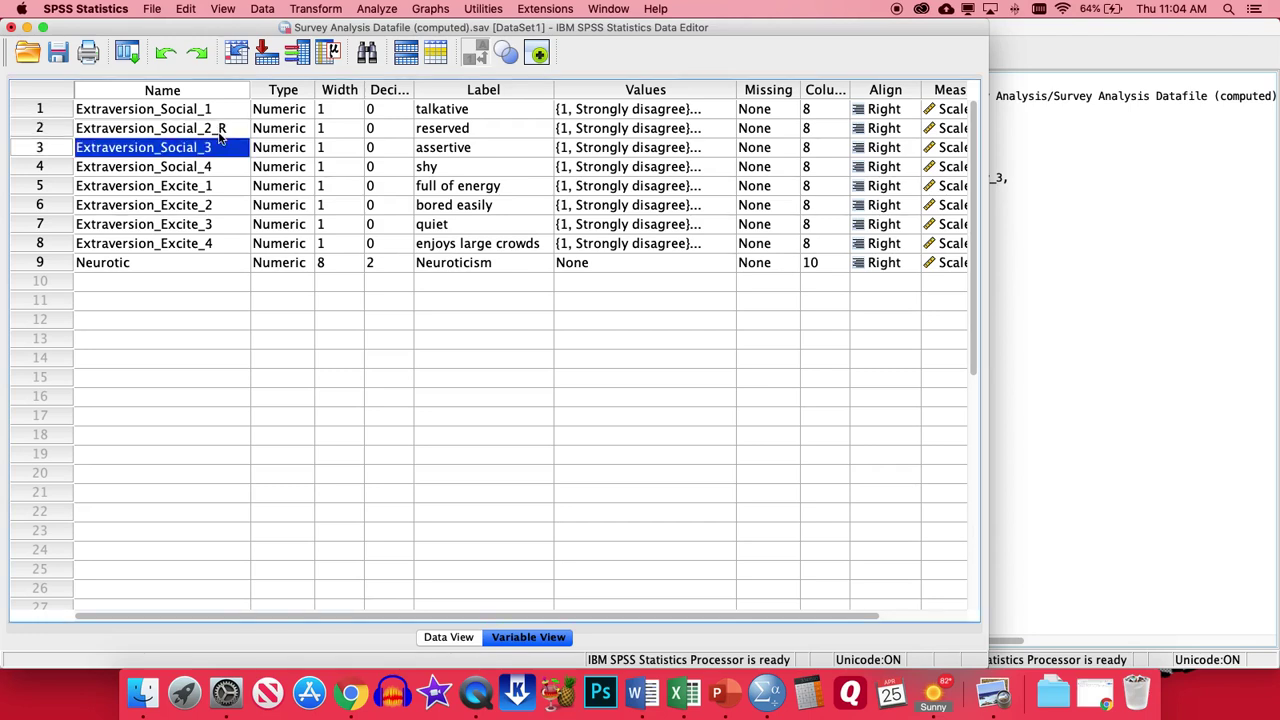
# Find the shy item and rename Extraversion_Social_4 to Extraversion_Social_4_R.
pyautogui.click(466, 155)
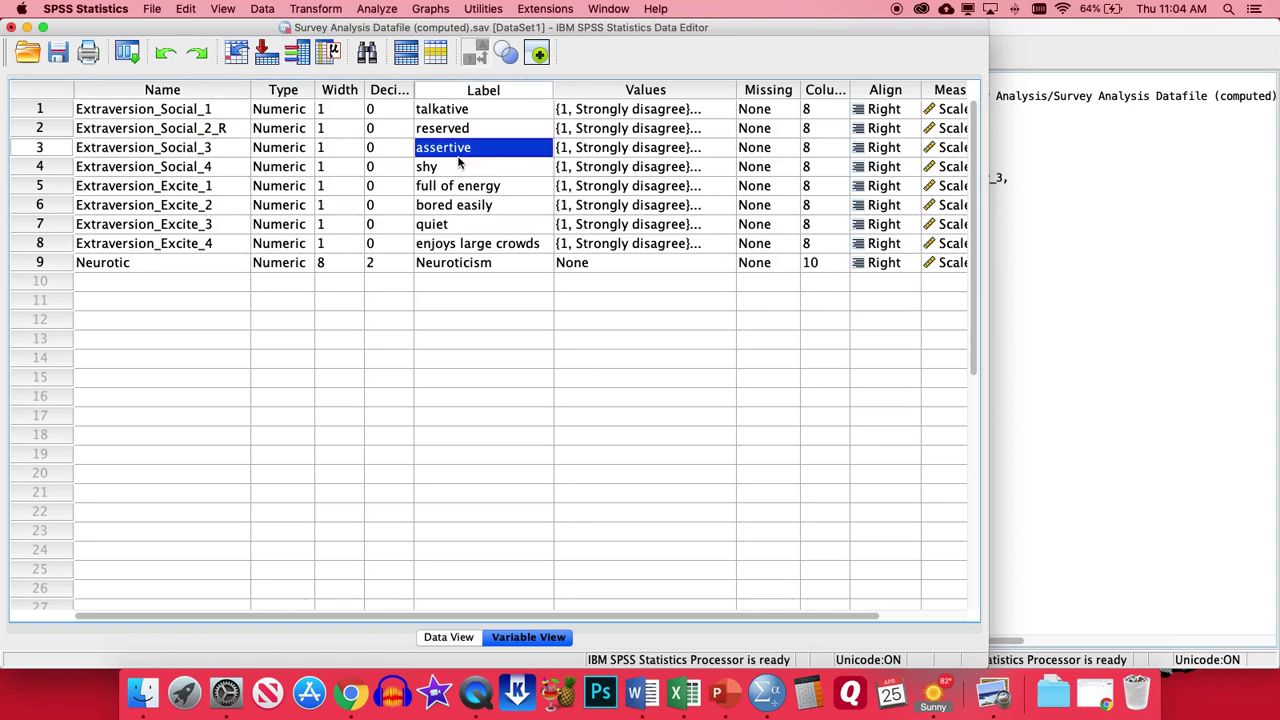
pyautogui.click(457, 172)
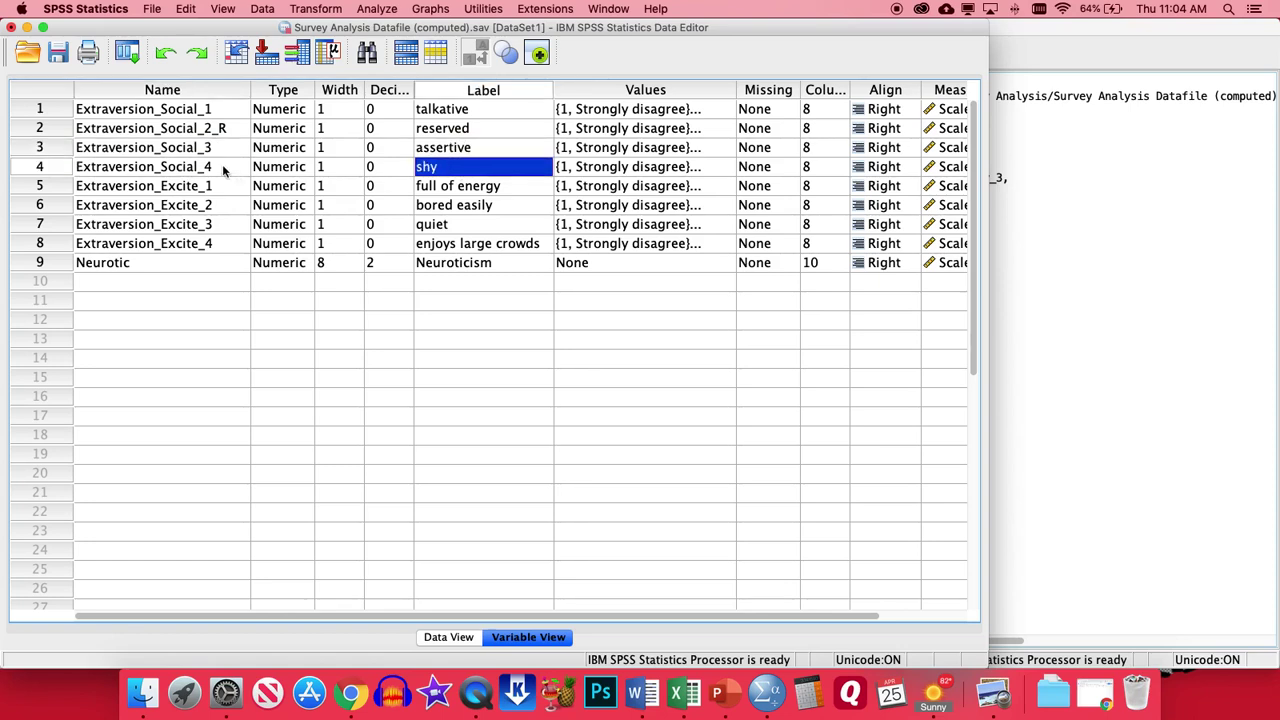
pyautogui.click(222, 168)
pyautogui.doubleClick(223, 169)
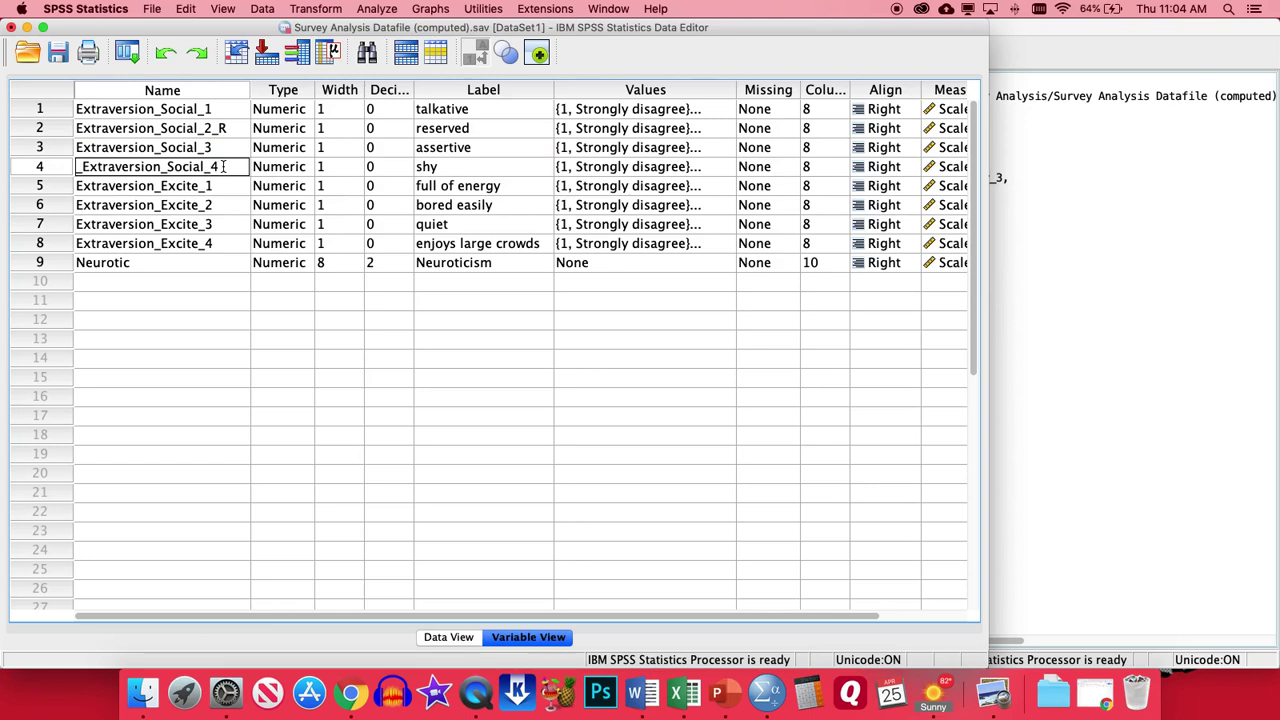
pyautogui.press('BackSpace')
pyautogui.press('Tab')
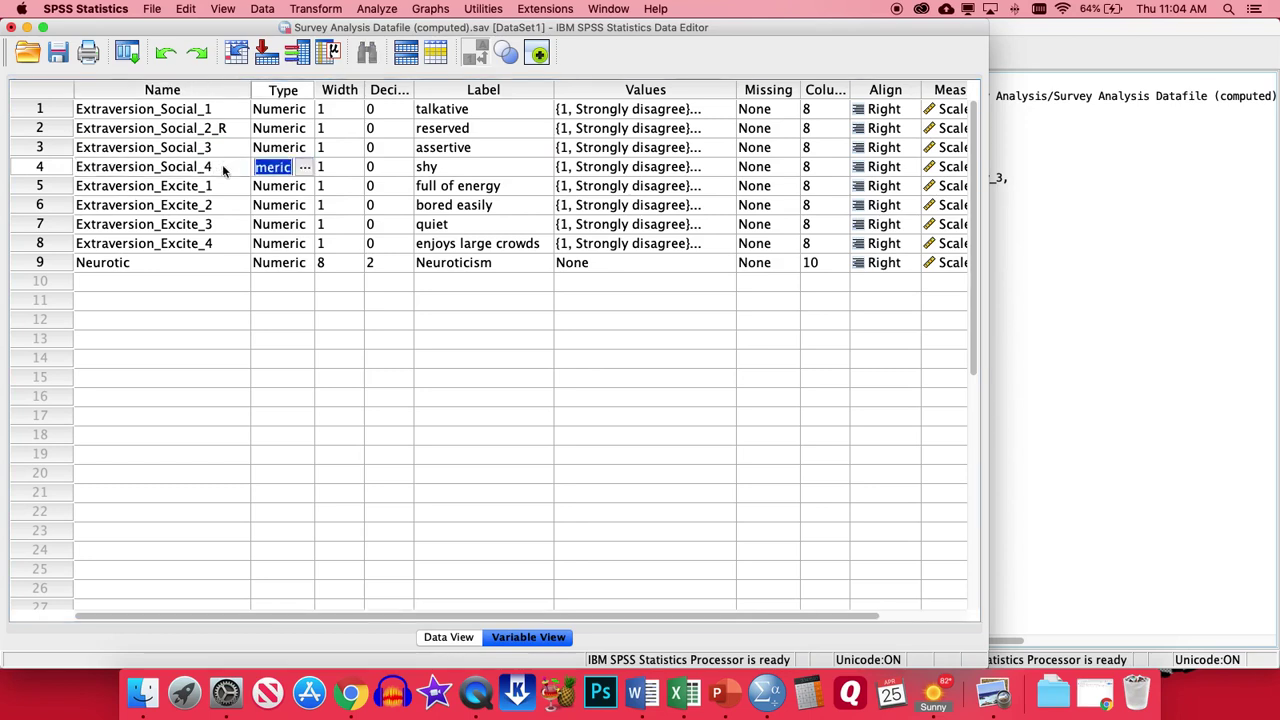
pyautogui.doubleClick(223, 169)
pyautogui.write('_f')
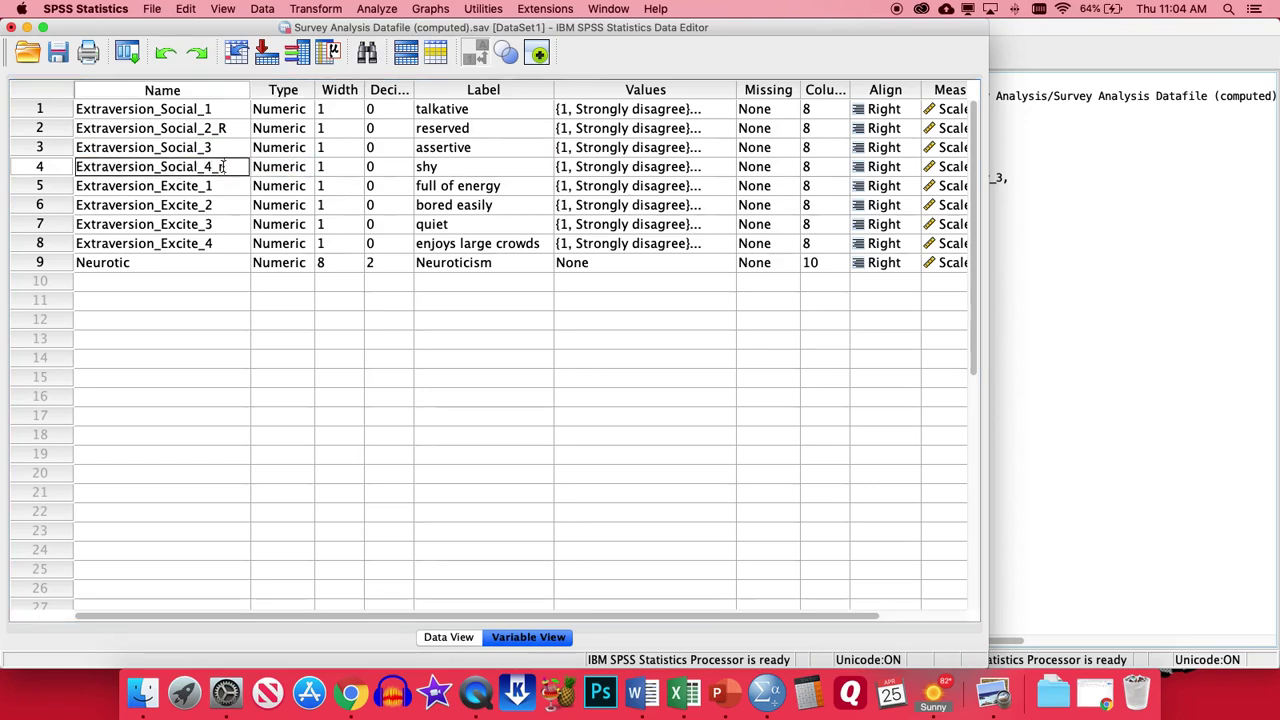
pyautogui.press('Return')
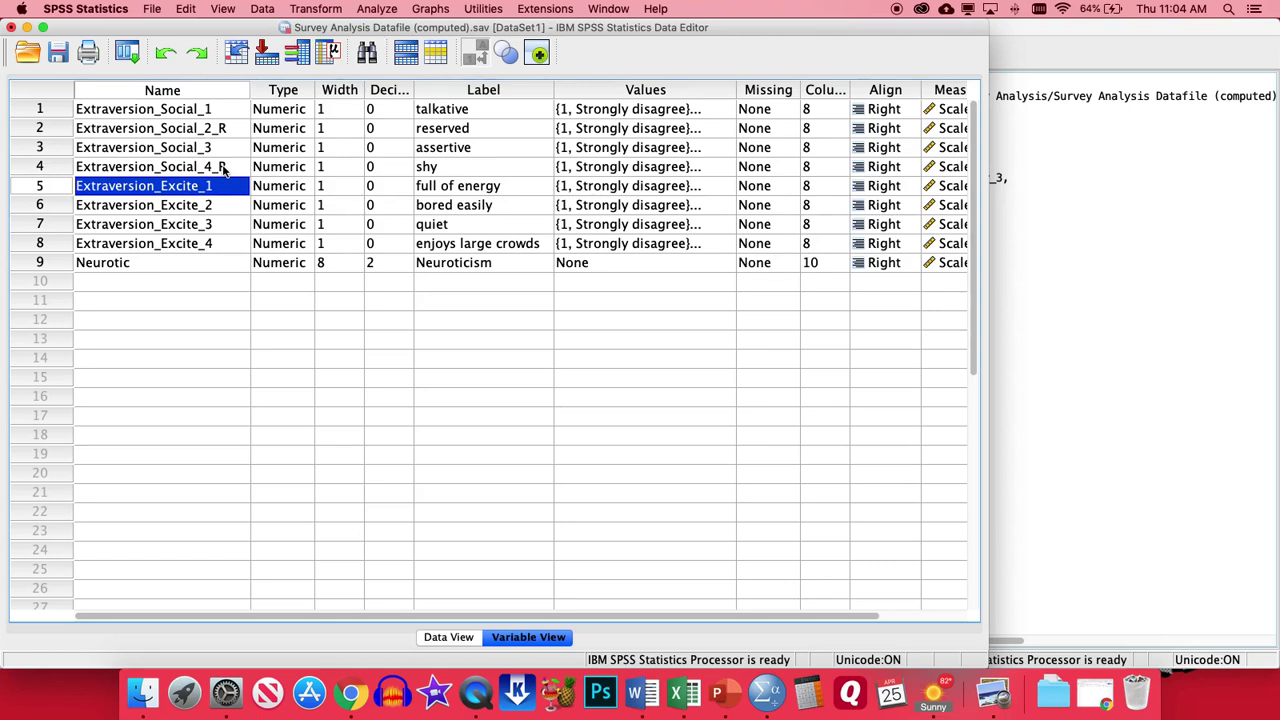
# Locate the quiet item among the Excite labels and rename Extraversion_Excite_3 to Extraversion_Excite_3_R.
pyautogui.click(447, 208)
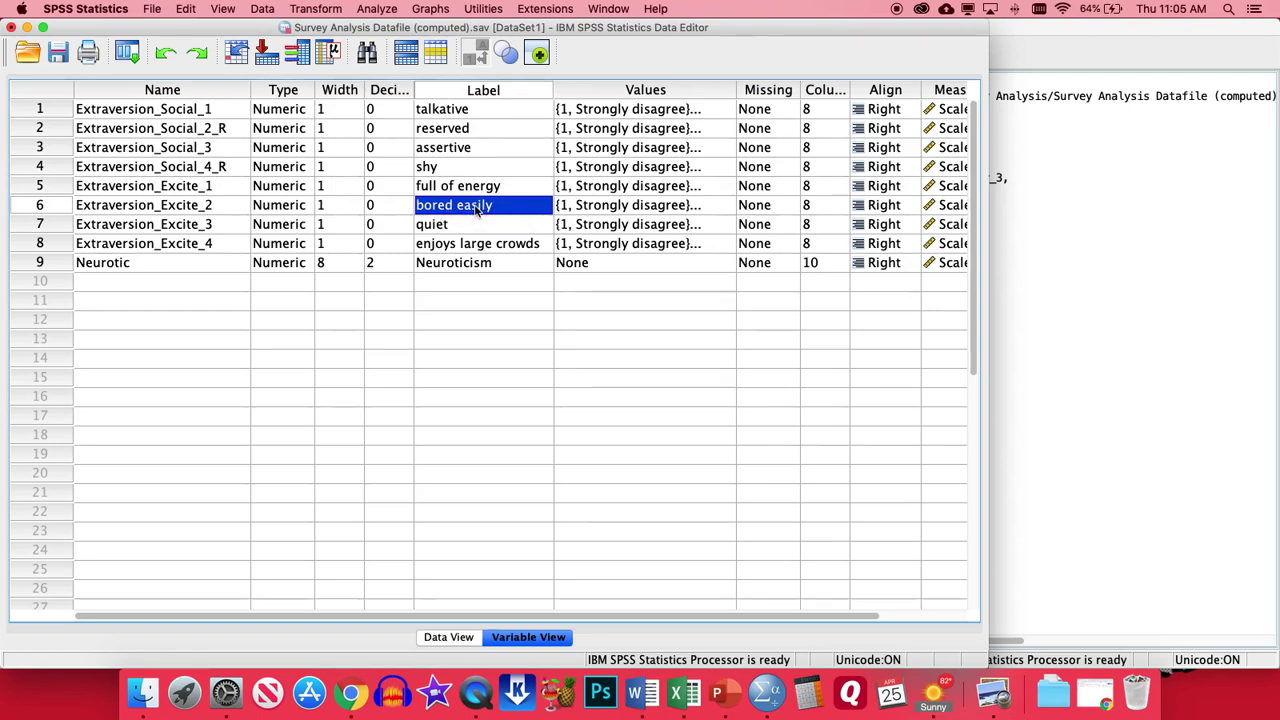
pyautogui.click(432, 228)
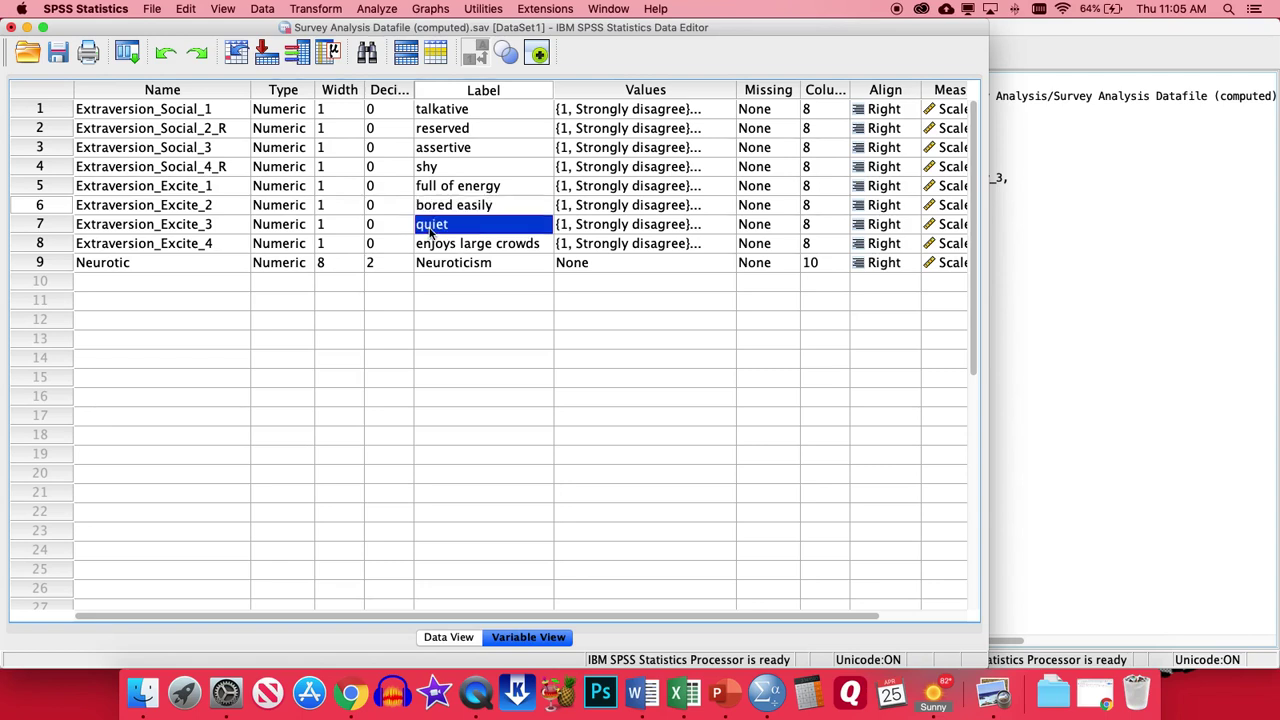
pyautogui.doubleClick(234, 228)
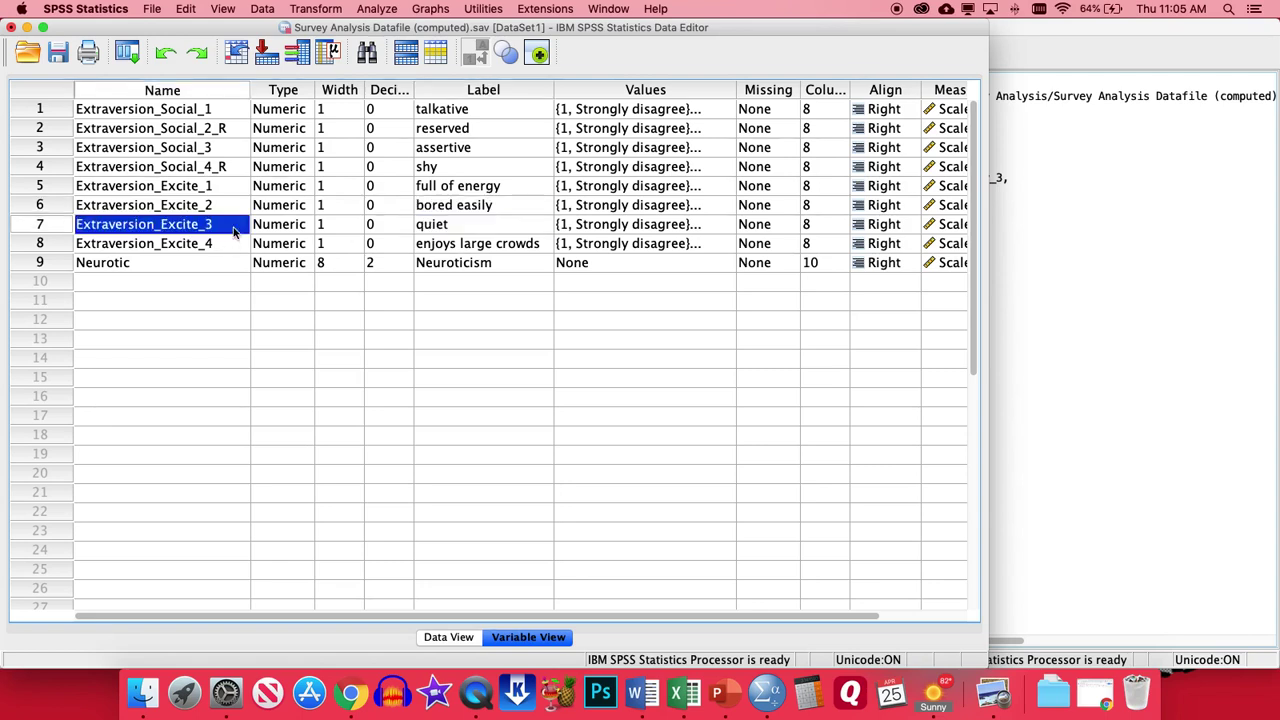
pyautogui.write('_R')
pyautogui.press('Return')
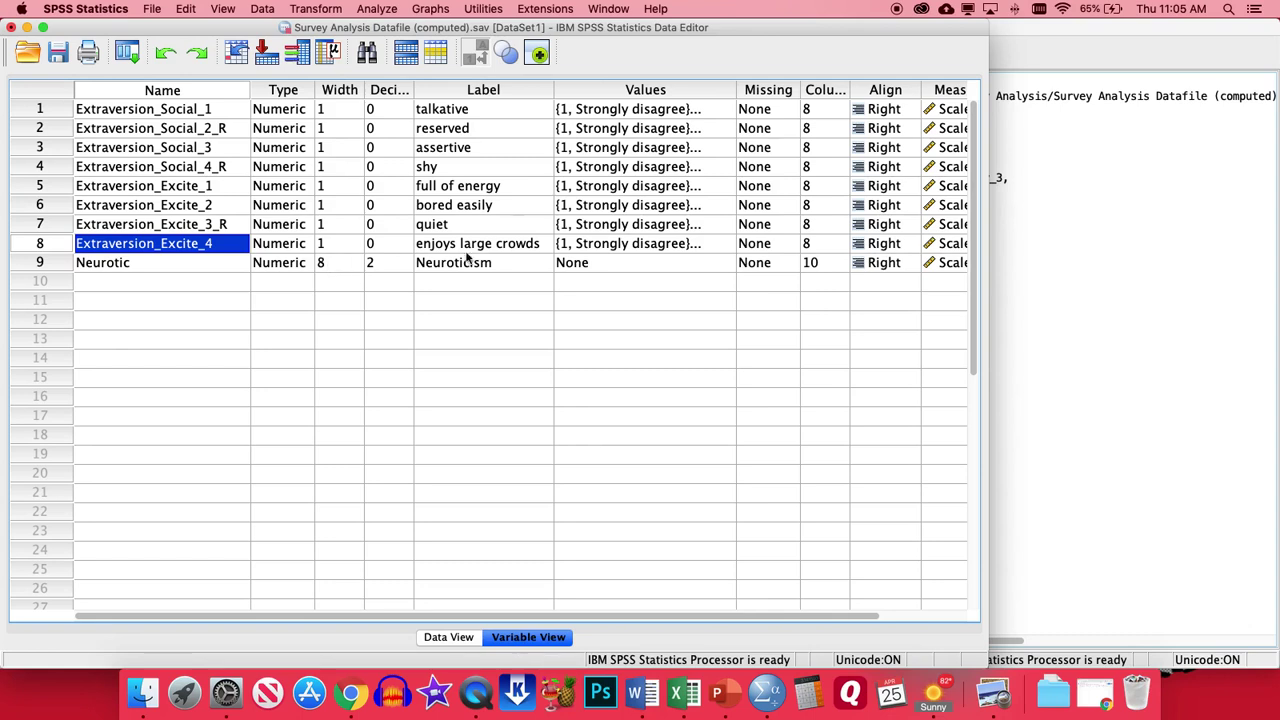
# Start Recode into Different Variables with Extraversion_Social_2_R, Social_4_R and Excite_3_R as inputs.
pyautogui.click(326, 10)
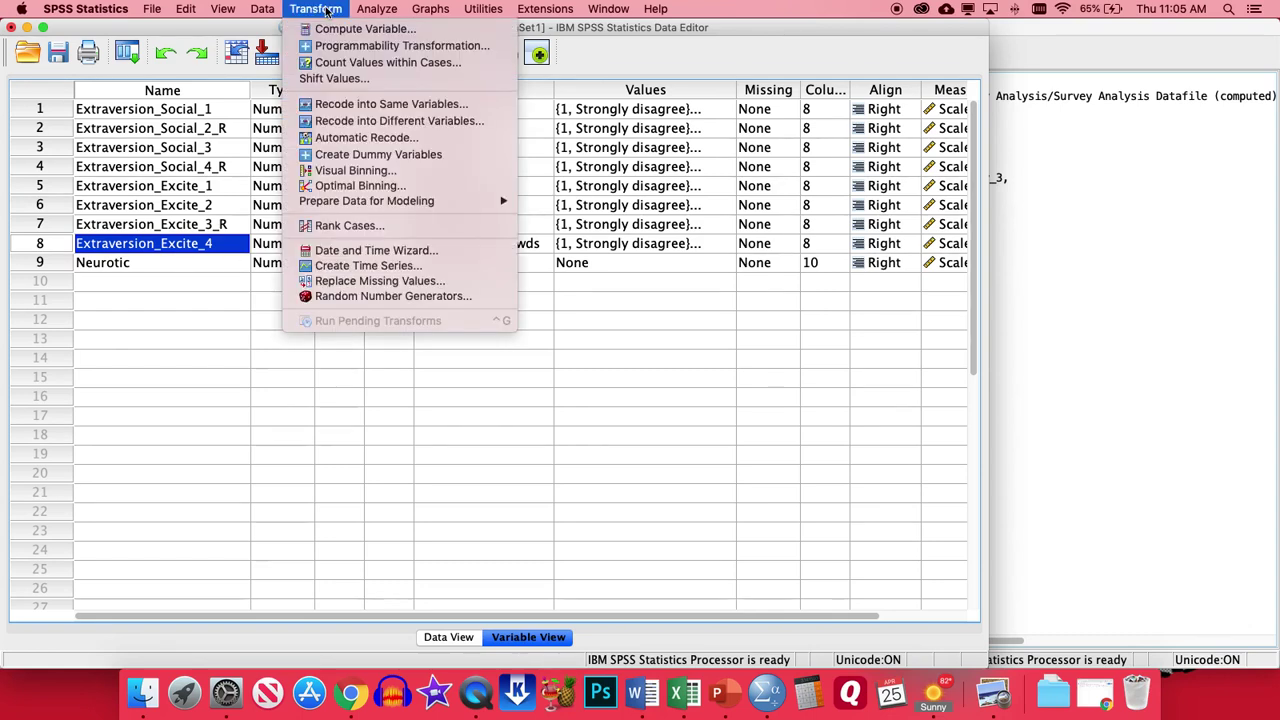
pyautogui.click(333, 122)
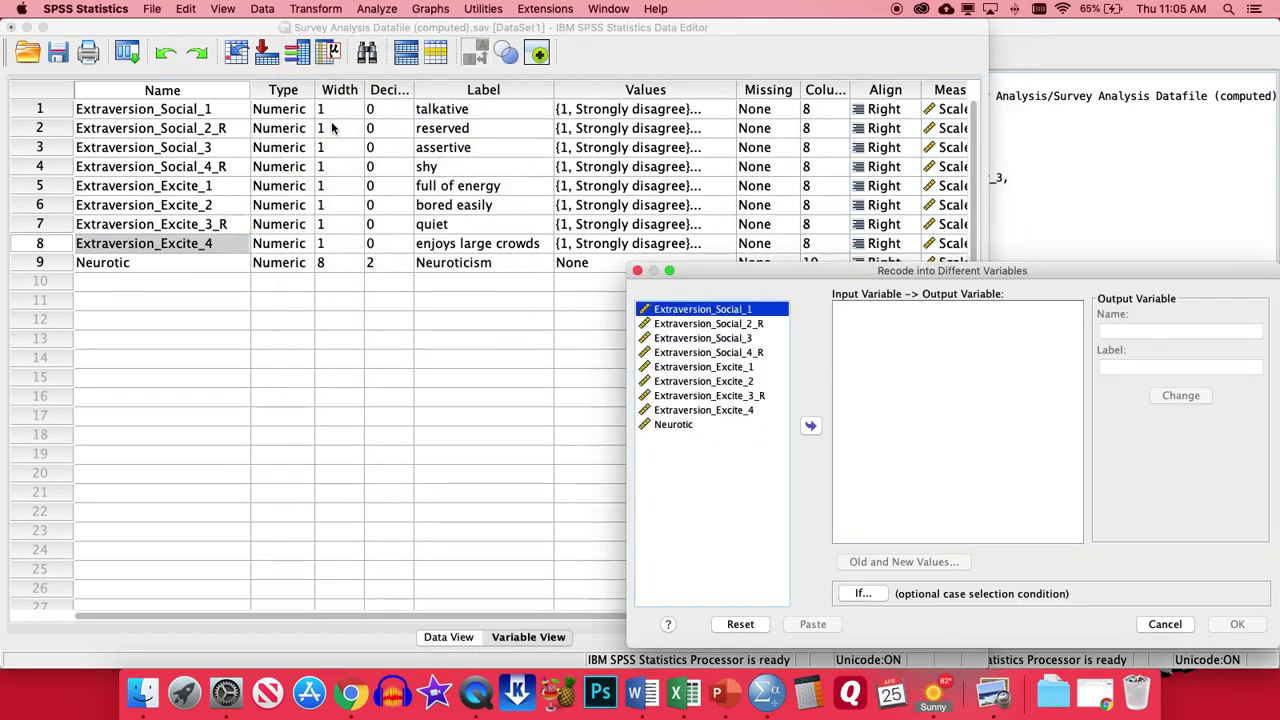
pyautogui.moveTo(750, 282); pyautogui.dragTo(392, 105)
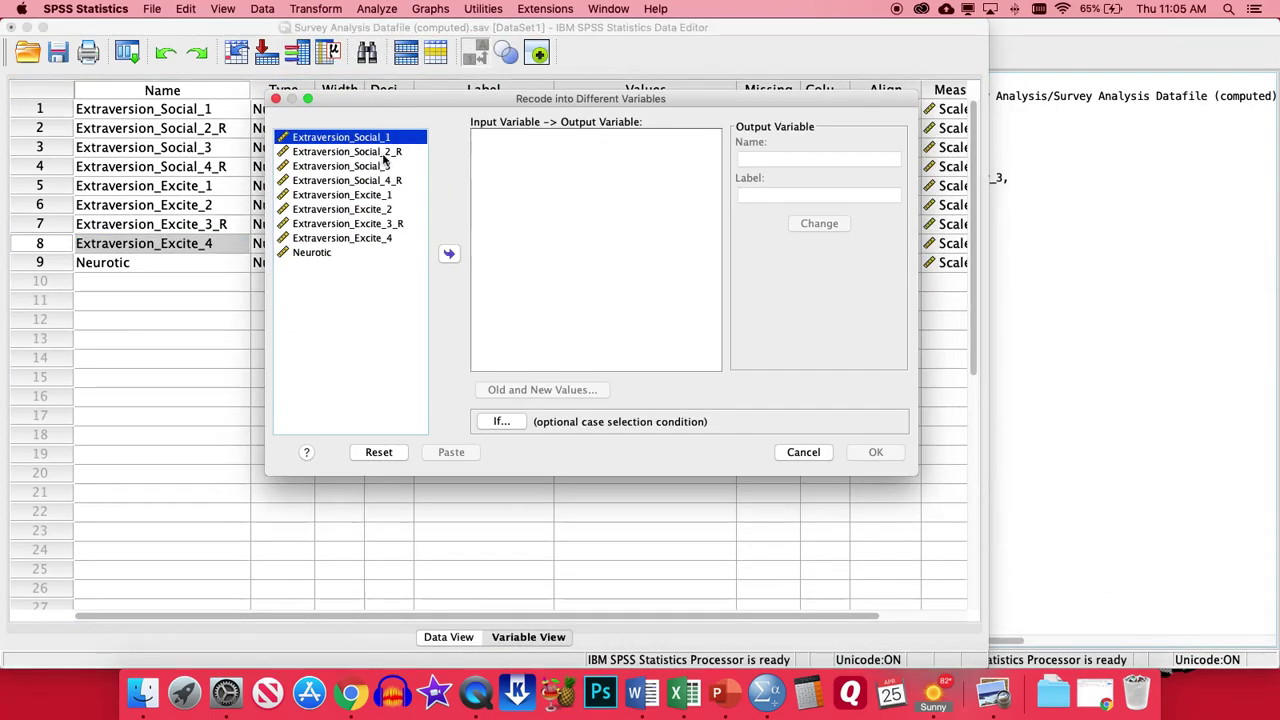
pyautogui.click(397, 152)
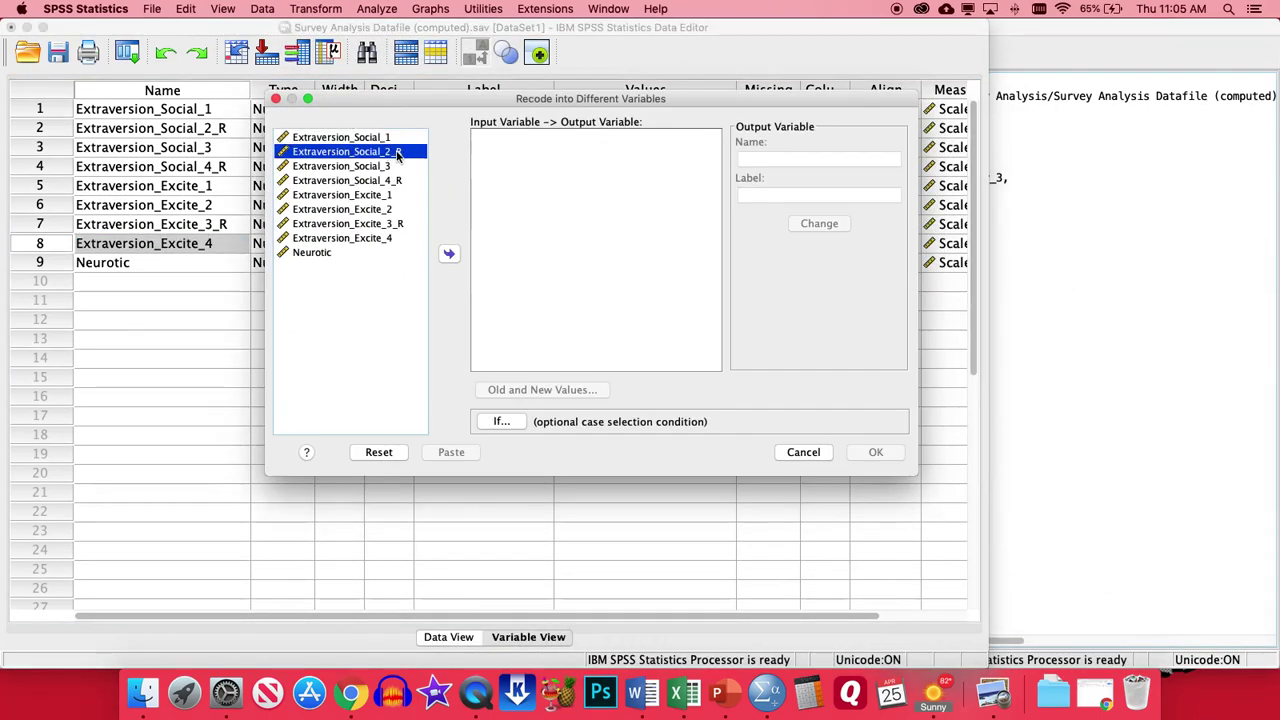
pyautogui.click(449, 253)
pyautogui.click(397, 166)
pyautogui.click(449, 253)
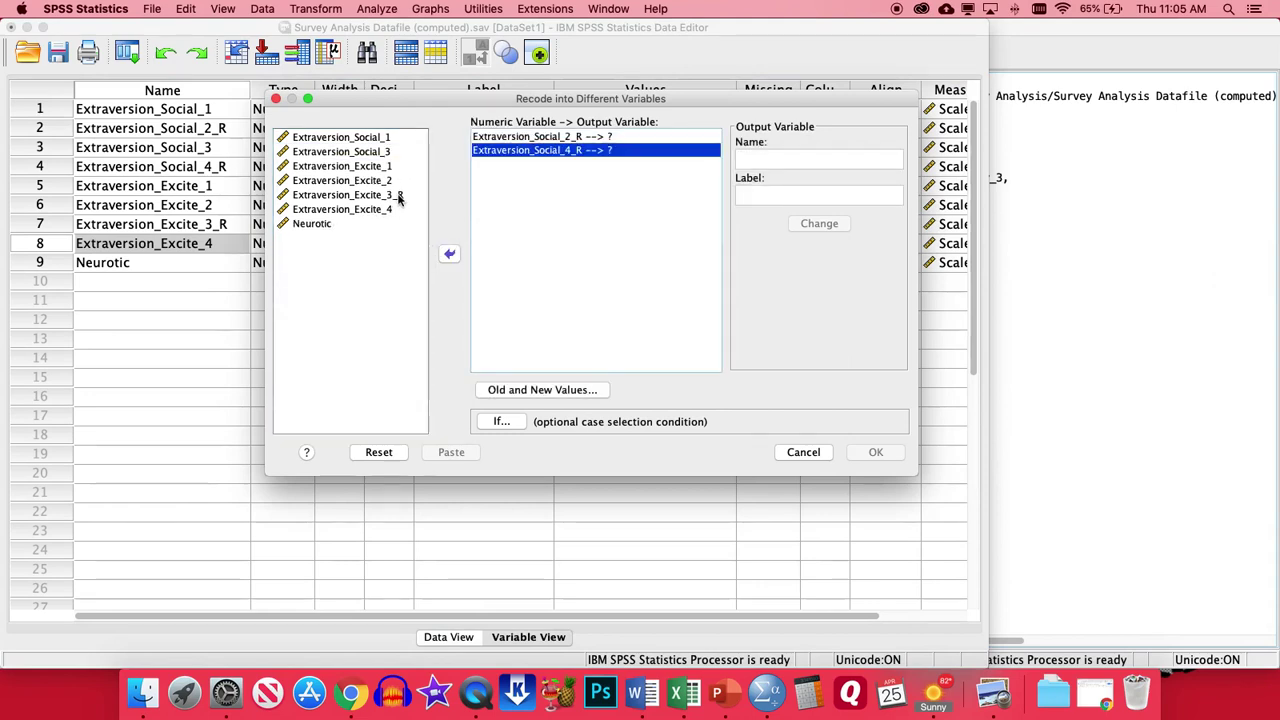
pyautogui.click(395, 194)
pyautogui.click(449, 253)
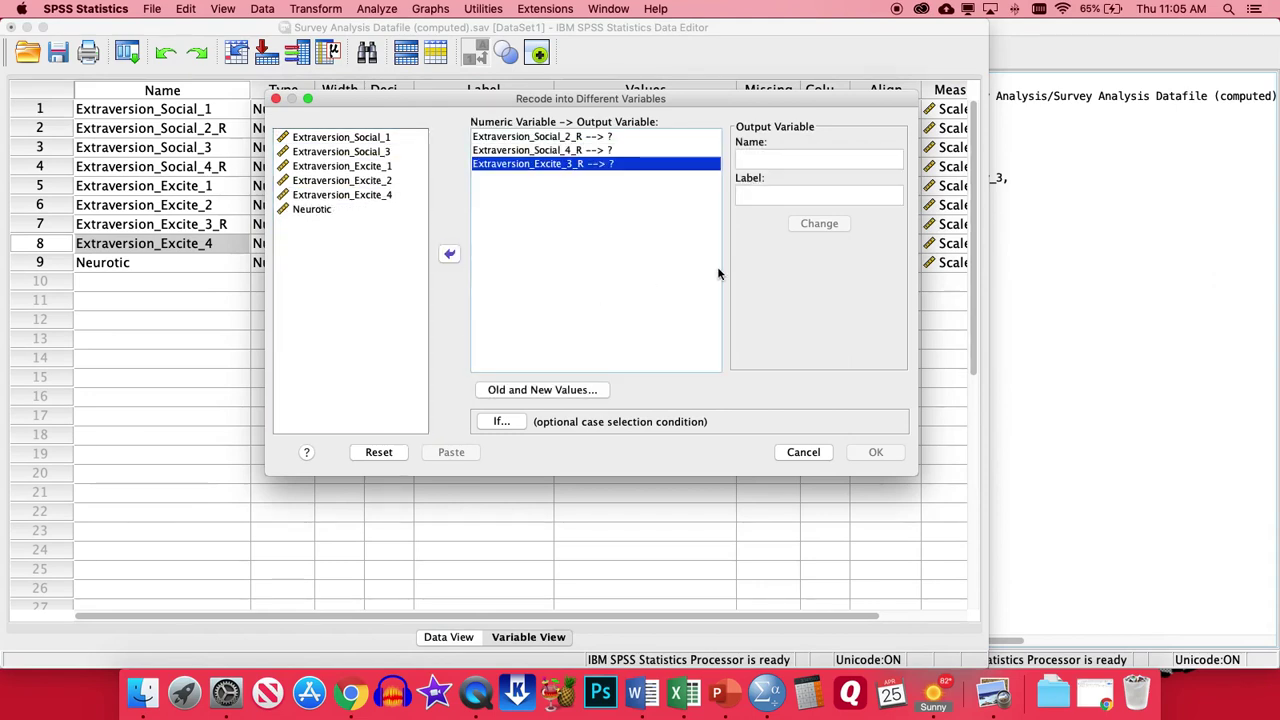
# Name the social items' outputs Extraversion_Social_2 and Extraversion_Social_4.
pyautogui.click(638, 134)
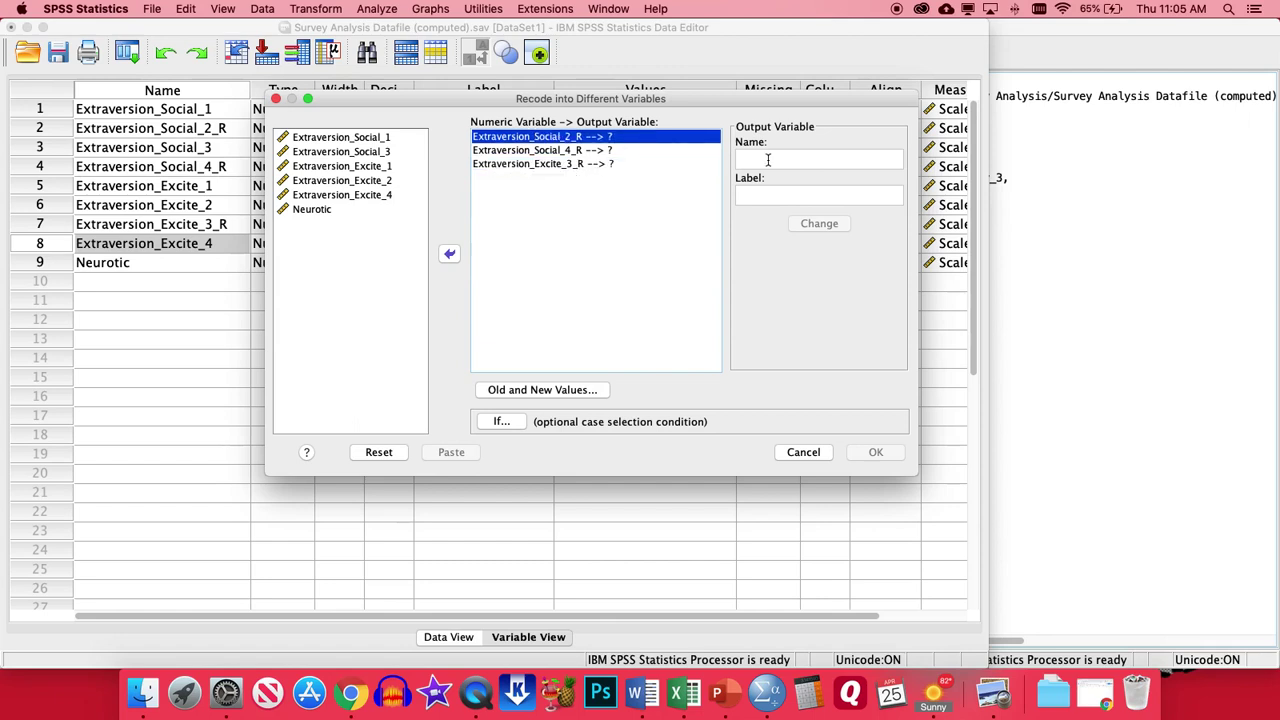
pyautogui.click(768, 160)
pyautogui.write('Ex')
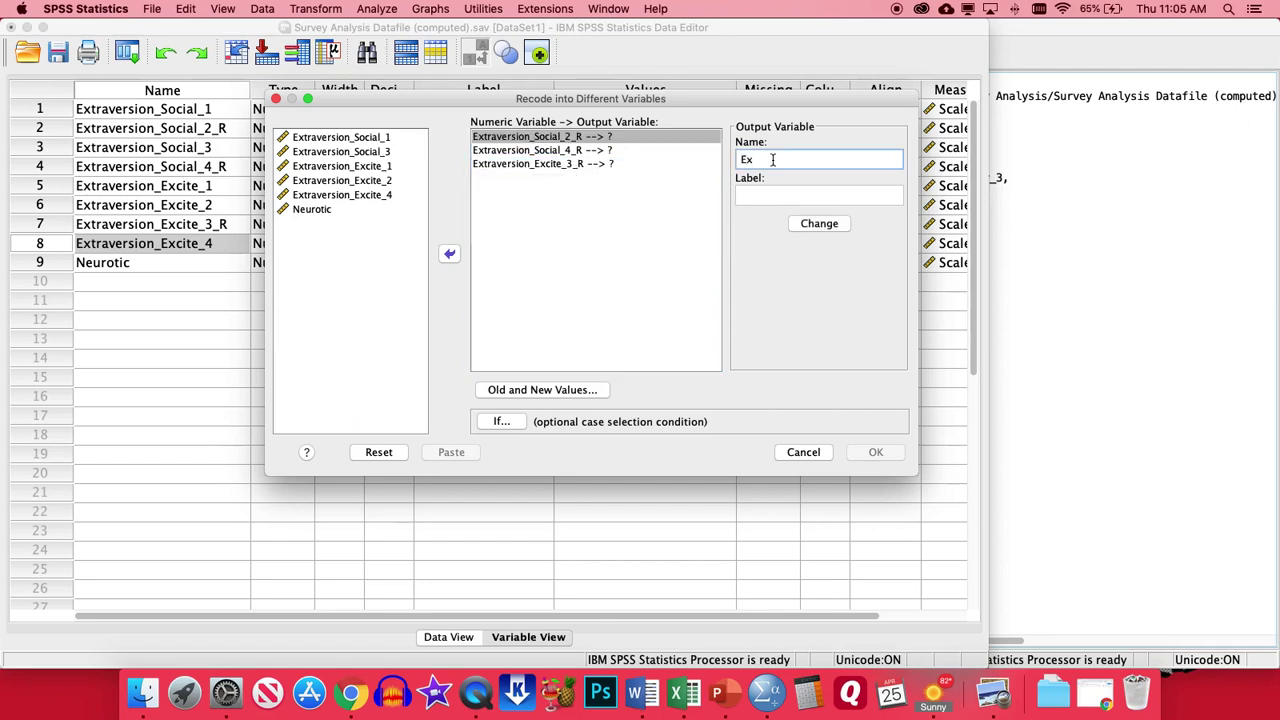
pyautogui.write('traversion_Social_2')
pyautogui.press('super+a')
pyautogui.press('super+c')
pyautogui.click(817, 226)
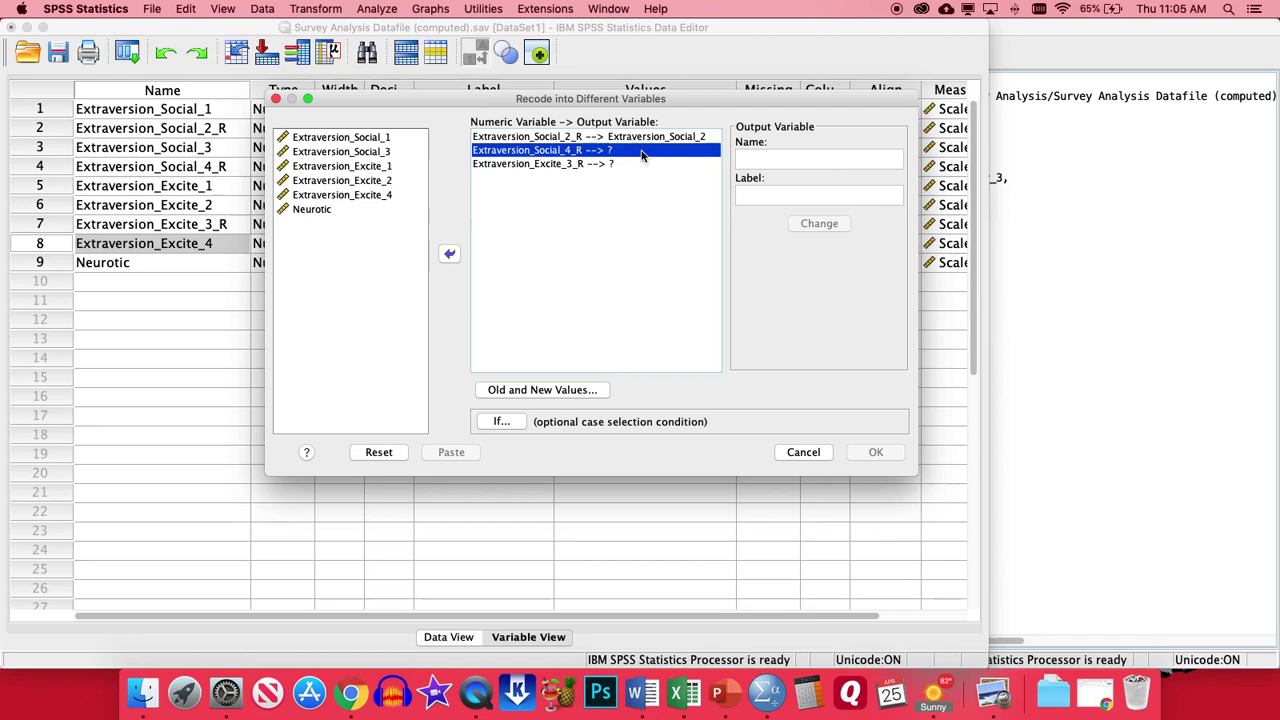
pyautogui.click(855, 160)
pyautogui.press('super+v')
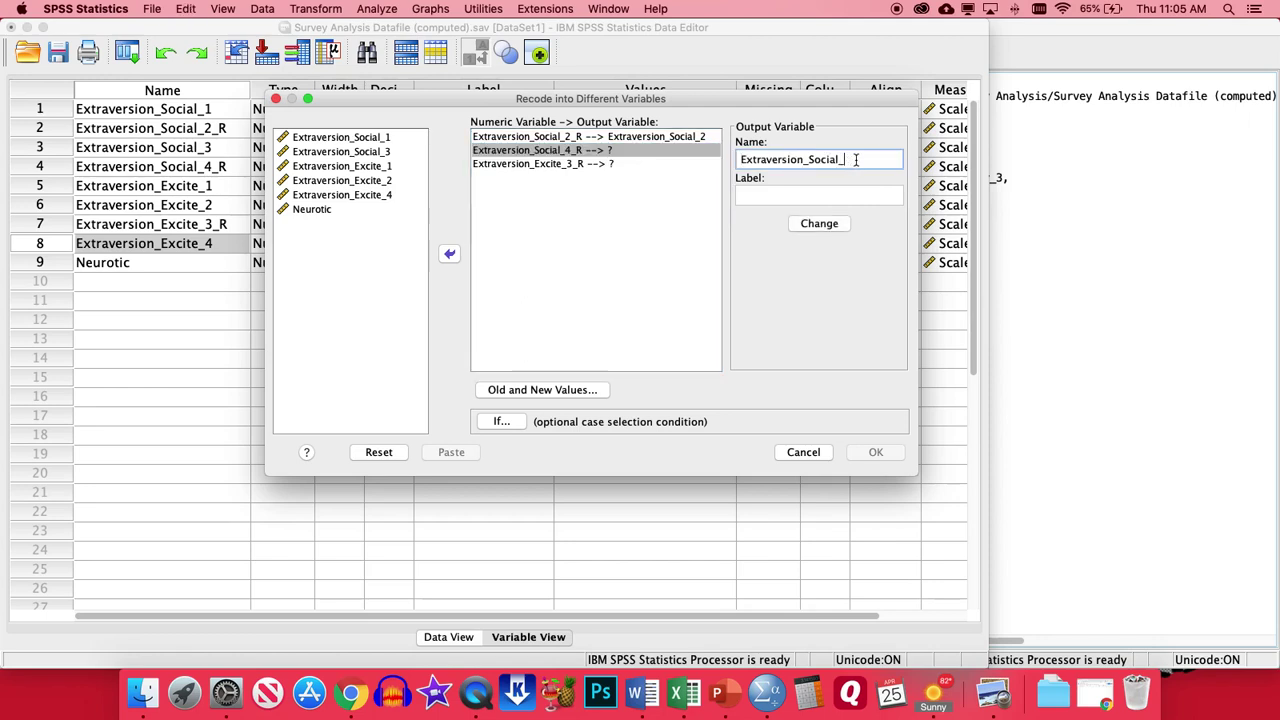
pyautogui.click(819, 223)
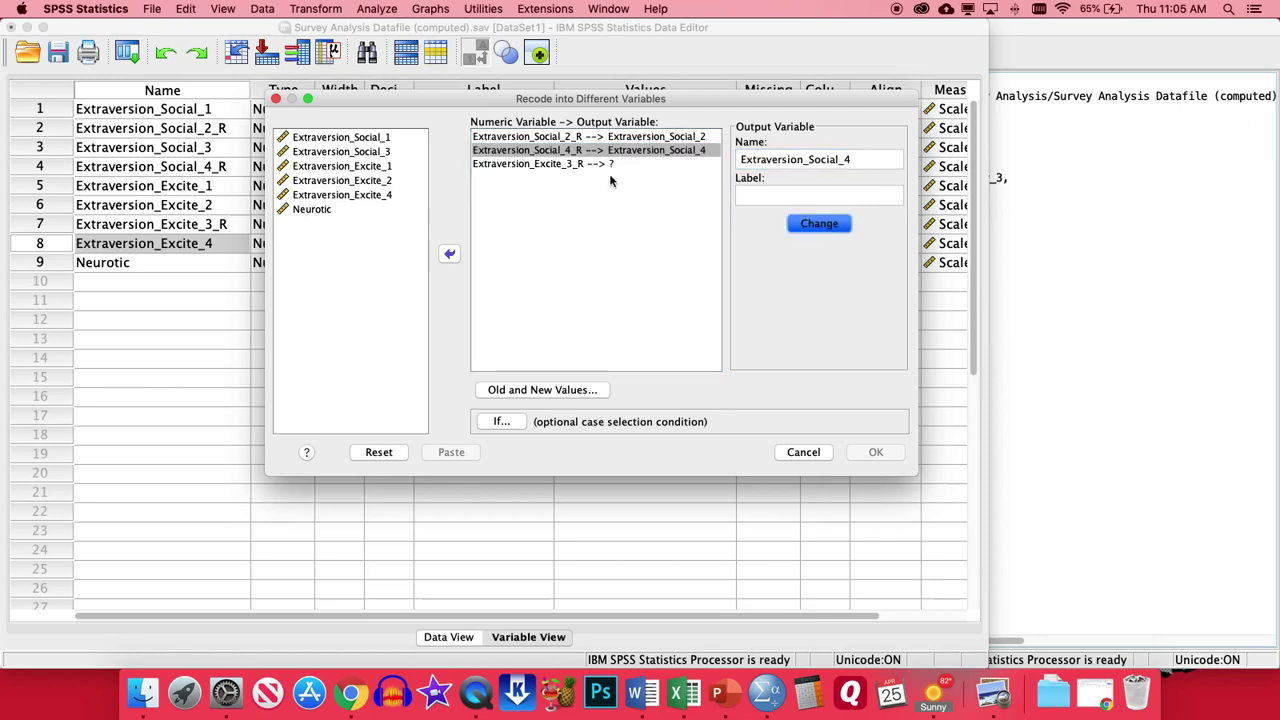
# Name the quiet item's output Extraversion_Excite_3.
pyautogui.click(845, 159)
pyautogui.press('super+v')
pyautogui.doubleClick(820, 160)
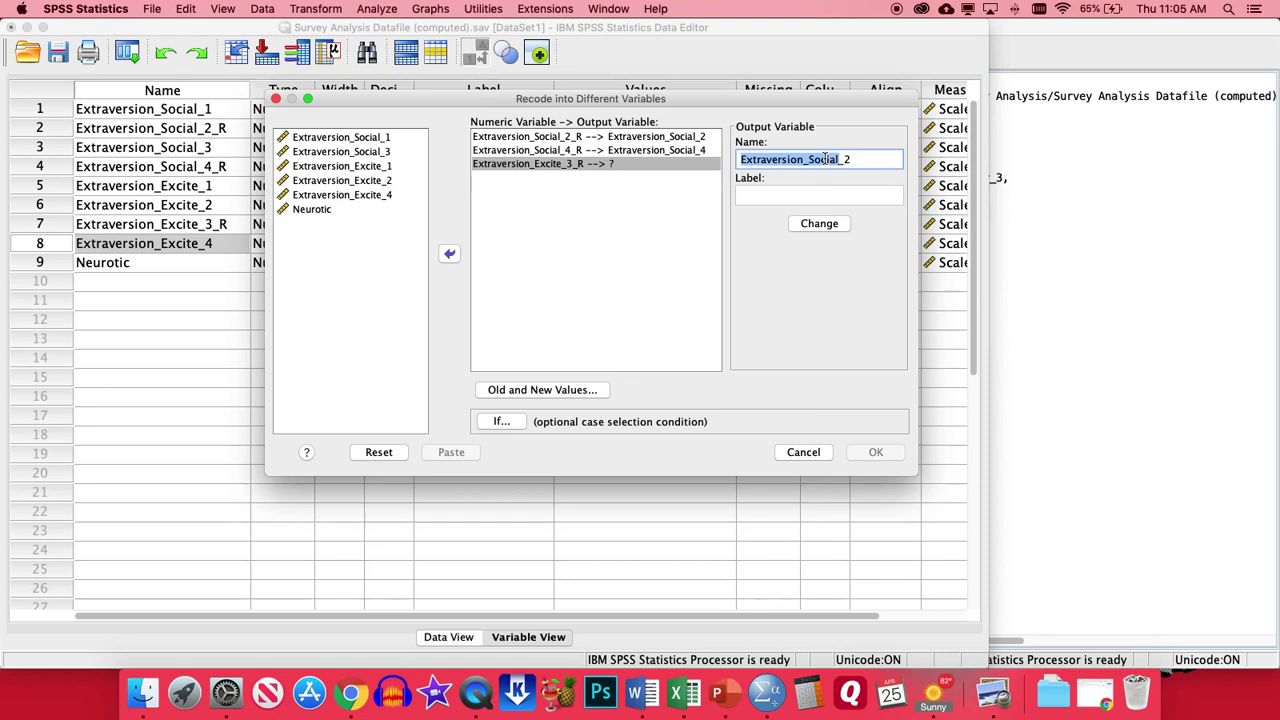
pyautogui.click(808, 160)
pyautogui.moveTo(808, 160); pyautogui.dragTo(839, 161)
pyautogui.write('Excite')
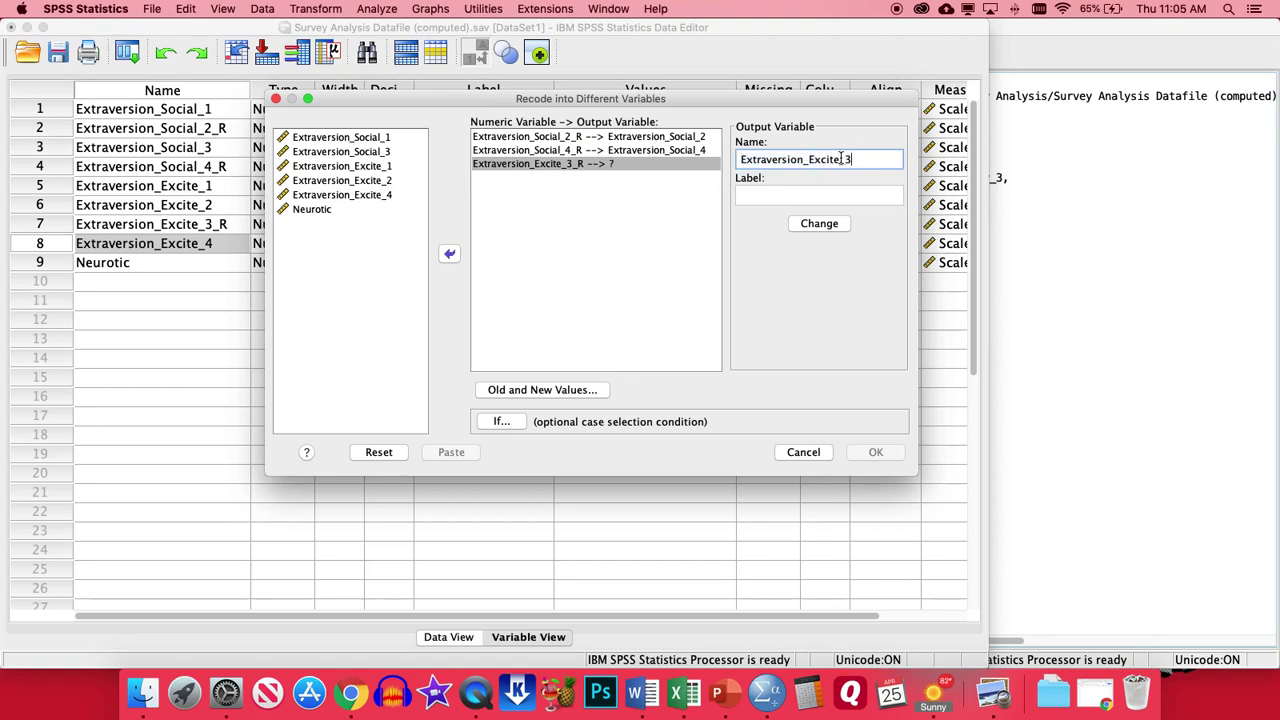
pyautogui.click(829, 226)
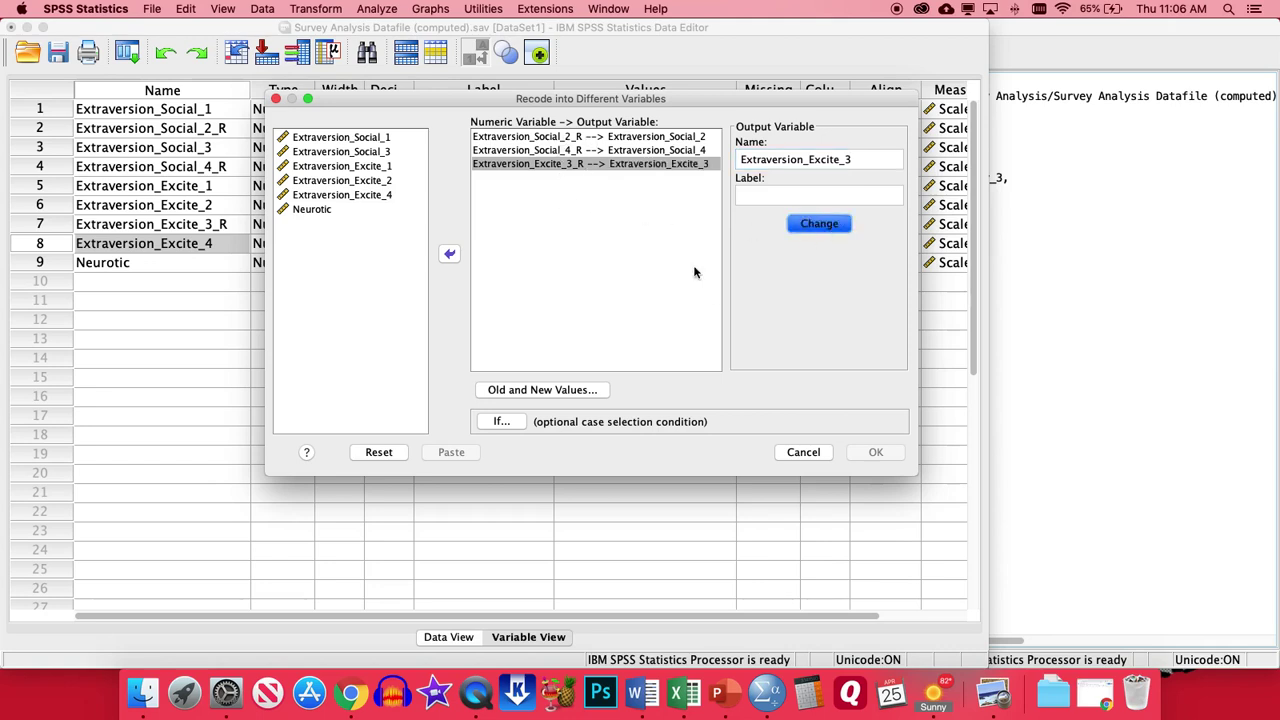
# In Old and New Values, add the rules 1→5, 2→4 and 3→3.
pyautogui.click(544, 391)
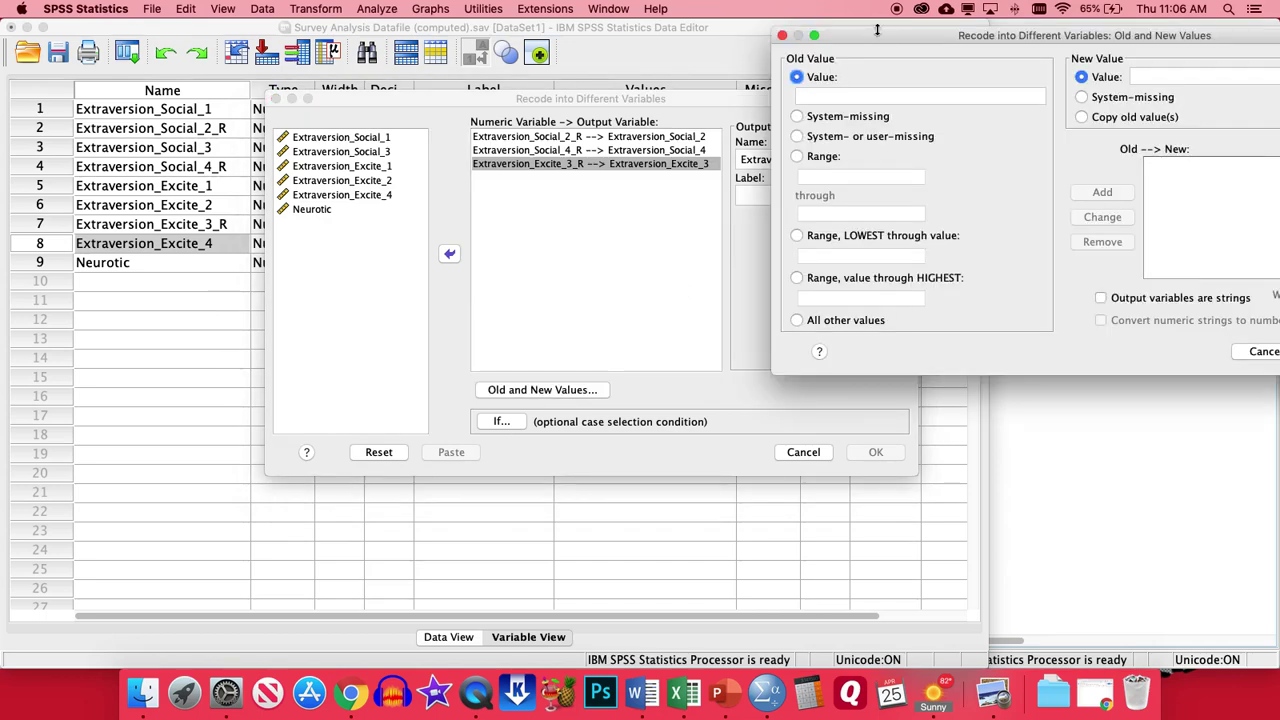
pyautogui.moveTo(883, 58); pyautogui.dragTo(409, 73)
pyautogui.click(378, 134)
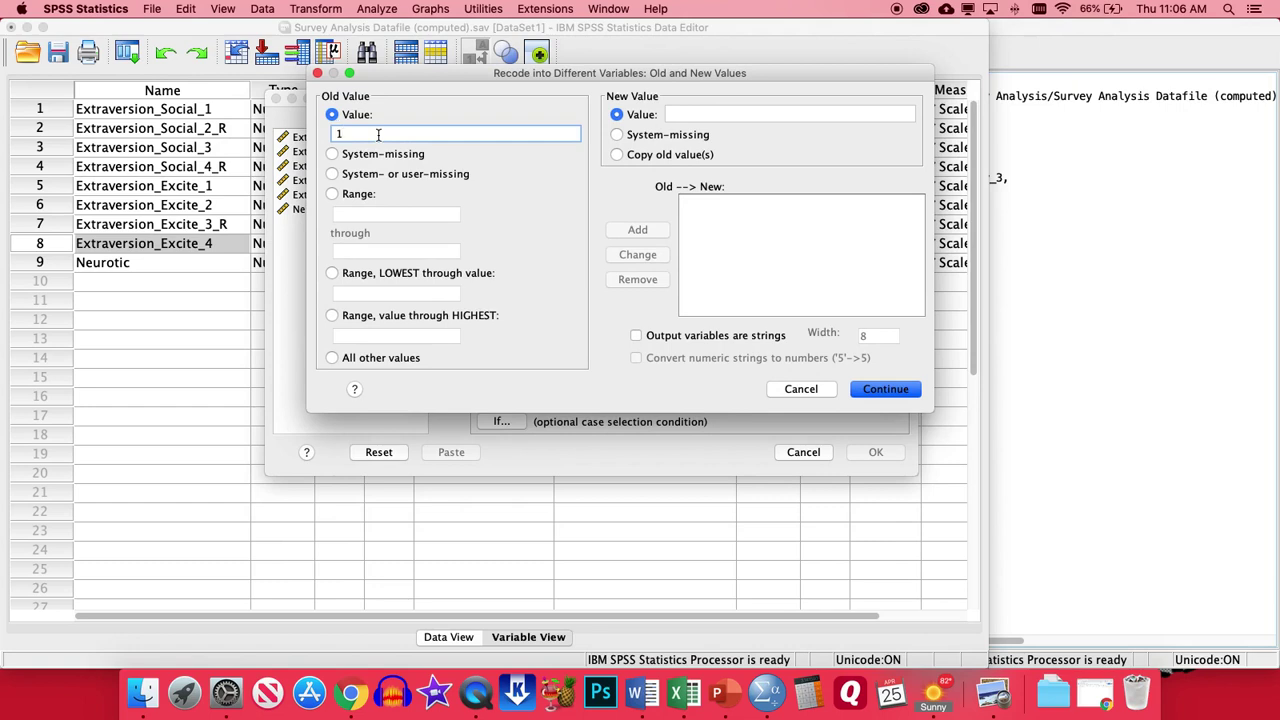
pyautogui.write('1')
pyautogui.click(741, 113)
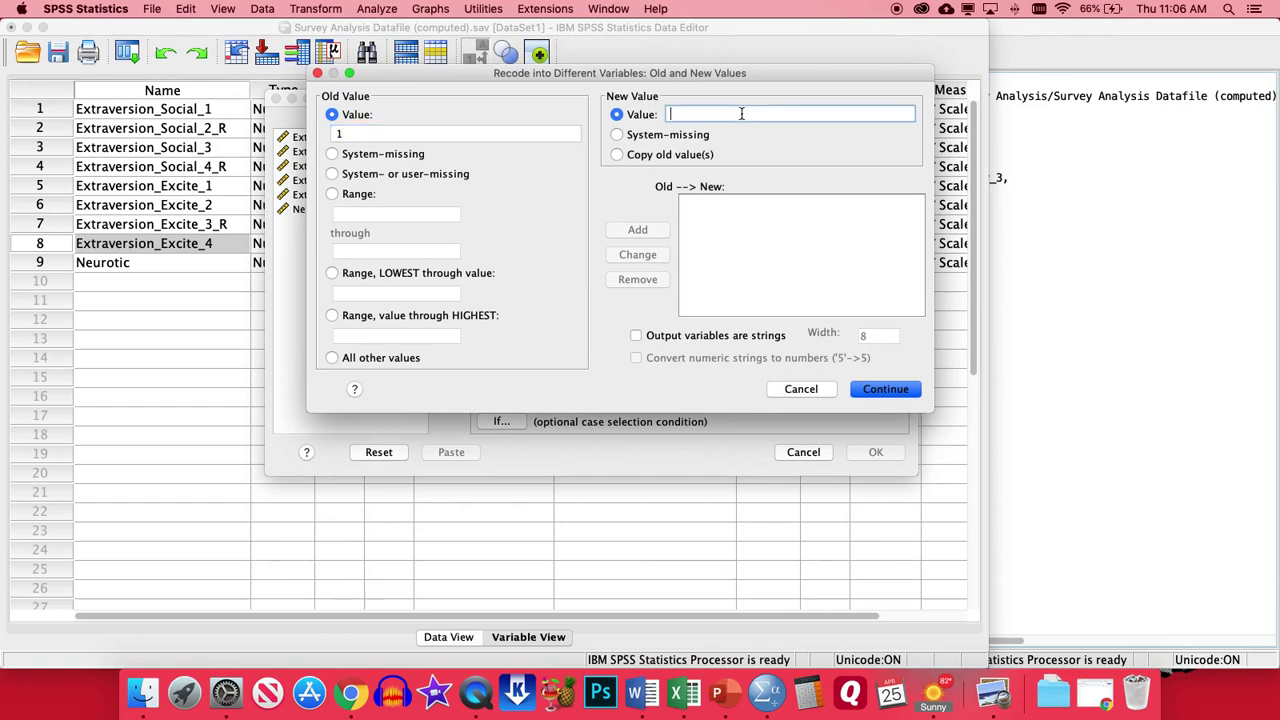
pyautogui.write('5')
pyautogui.click(637, 230)
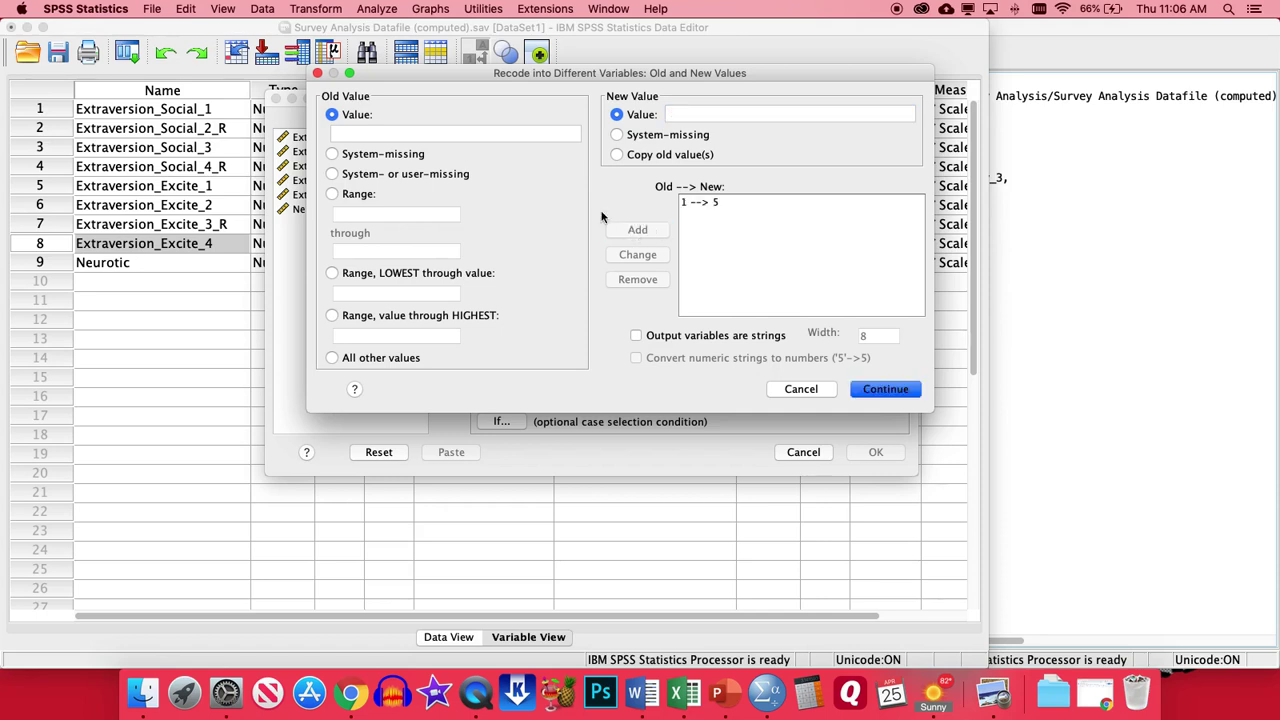
pyautogui.click(462, 133)
pyautogui.write('2')
pyautogui.click(697, 113)
pyautogui.write('4')
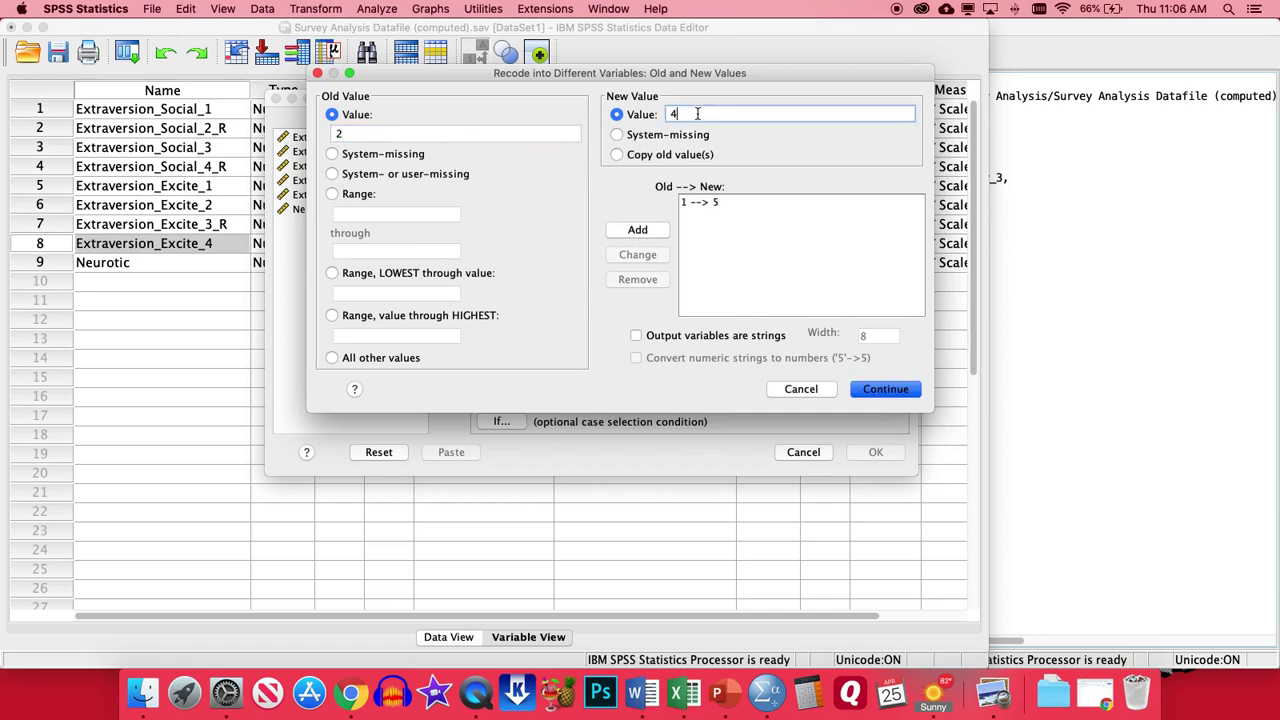
pyautogui.click(625, 228)
pyautogui.click(514, 134)
pyautogui.write('3')
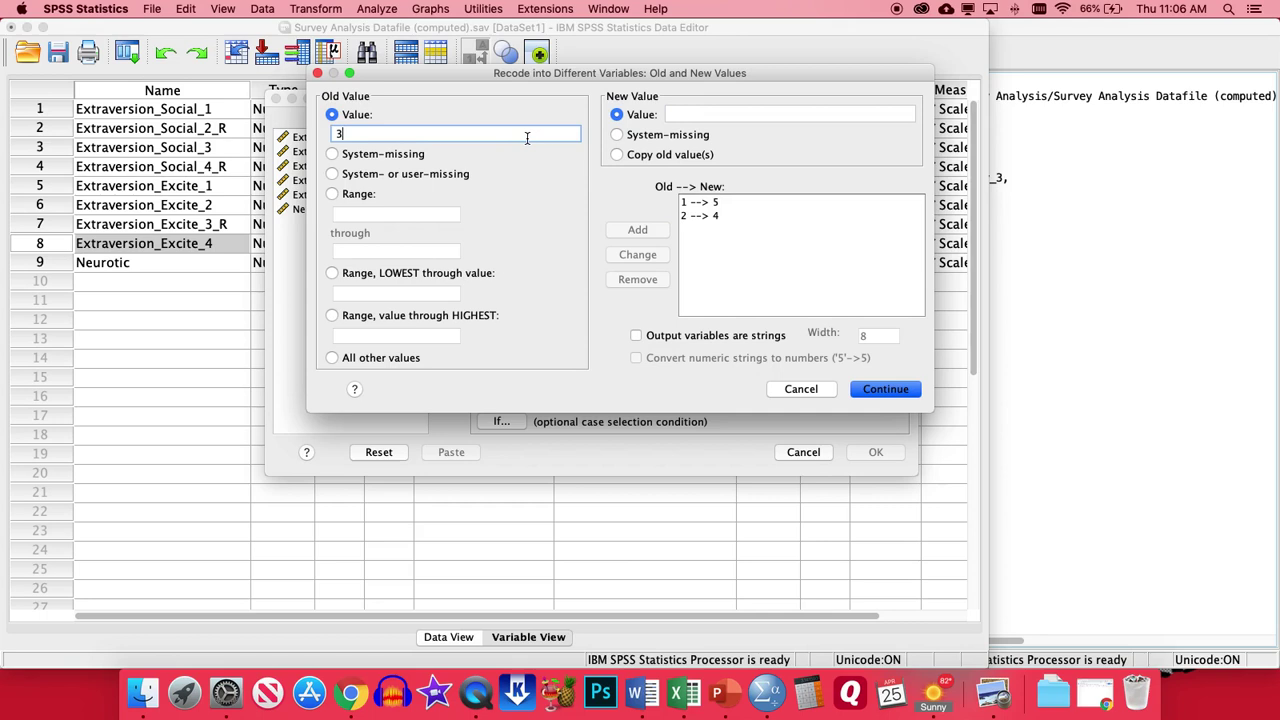
pyautogui.click(739, 114)
pyautogui.write('3')
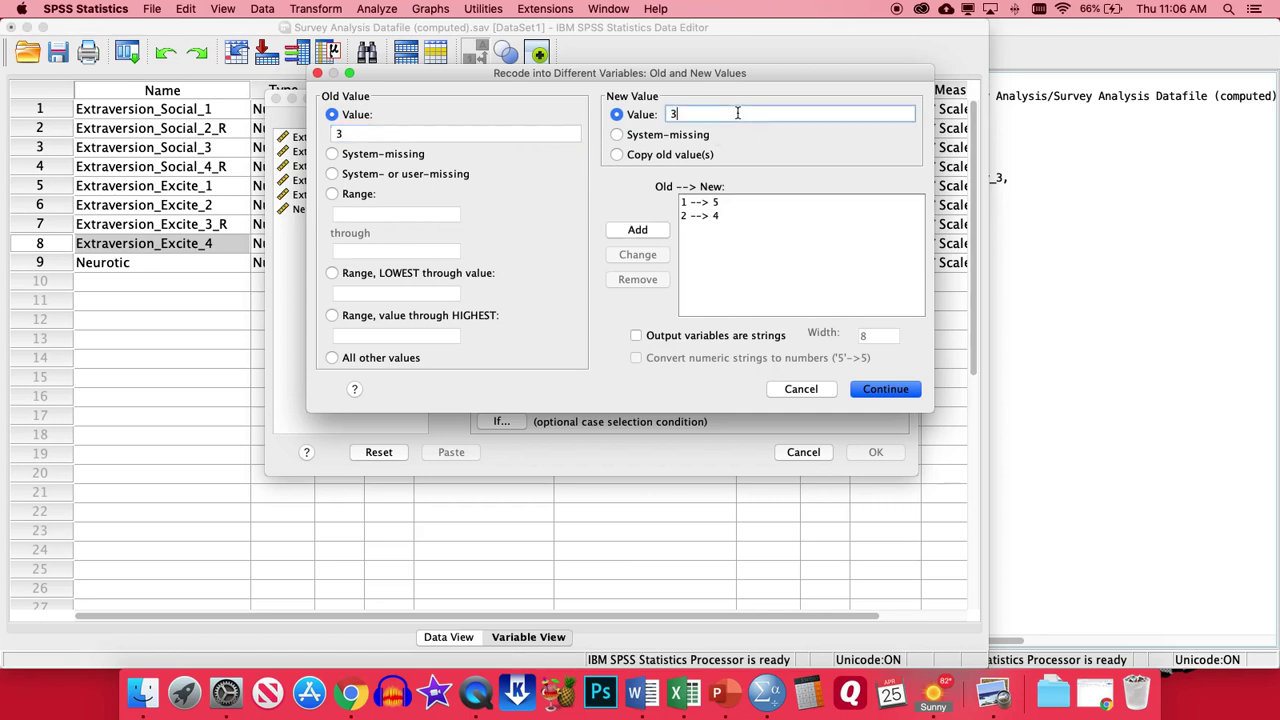
pyautogui.click(647, 231)
# Add the rules 4→2 and 5→1, check the rule list and confirm.
pyautogui.click(556, 133)
pyautogui.write('4')
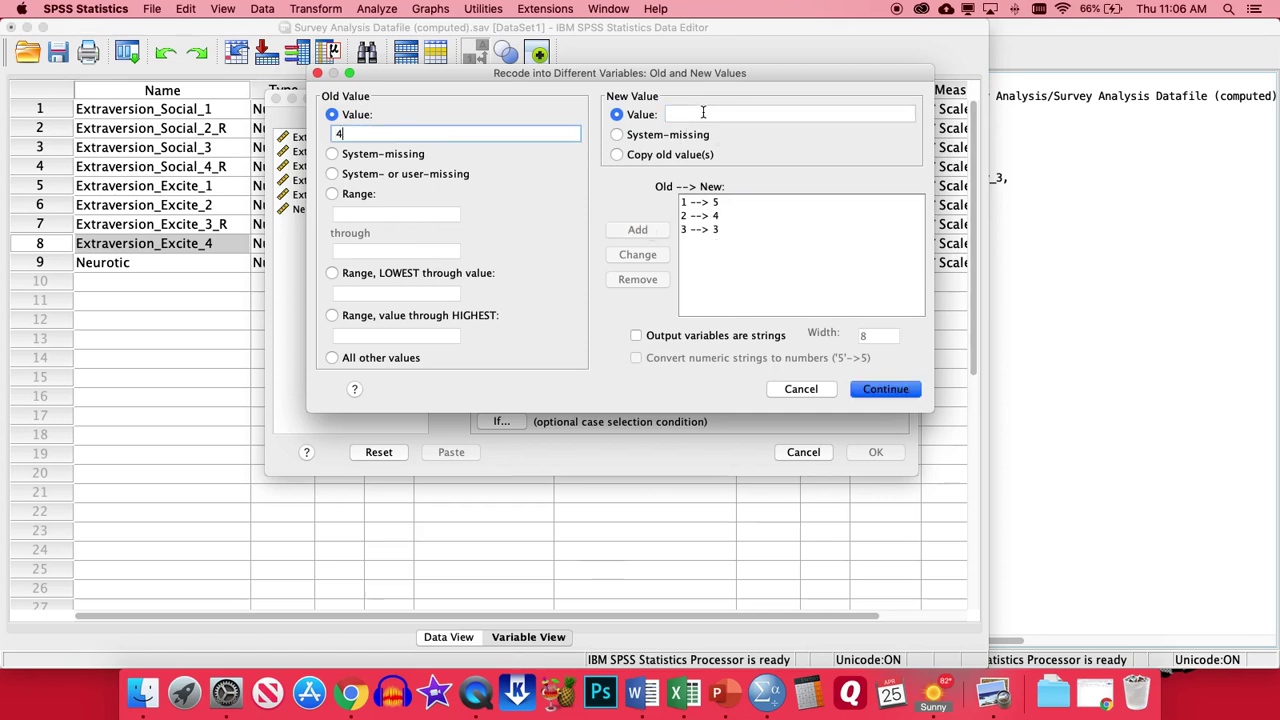
pyautogui.click(704, 113)
pyautogui.write('2')
pyautogui.click(640, 230)
pyautogui.click(528, 134)
pyautogui.write('5')
pyautogui.click(686, 112)
pyautogui.write('1')
pyautogui.click(632, 231)
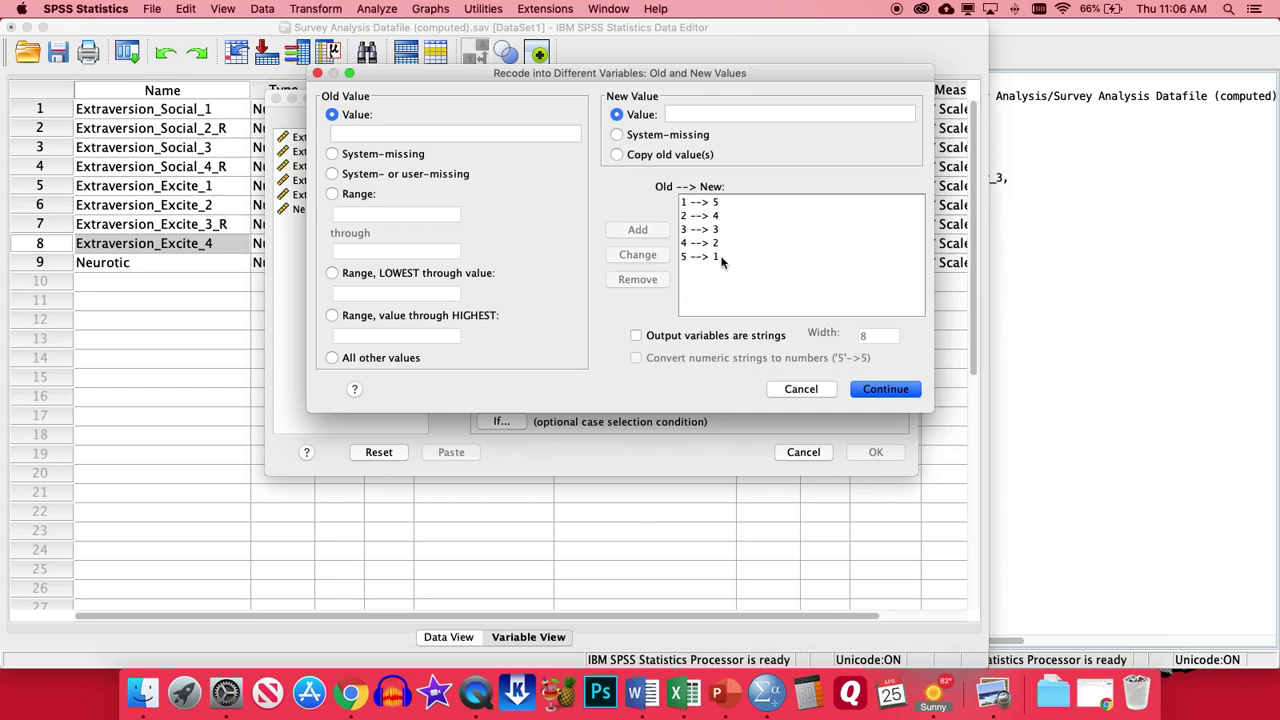
pyautogui.click(685, 258)
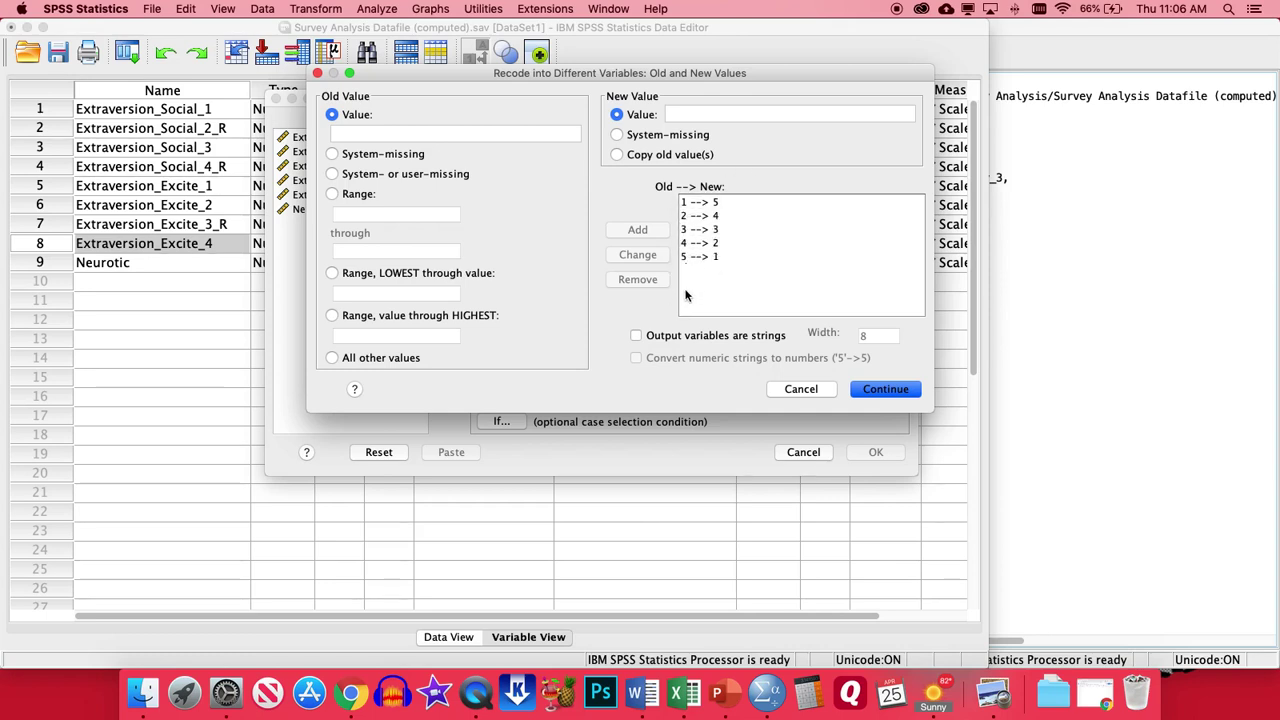
pyautogui.click(749, 257)
pyautogui.moveTo(723, 202); pyautogui.dragTo(718, 257)
pyautogui.click(688, 213)
pyautogui.click(896, 394)
# Run the recode and label the new Extraversion_Social_2 as reserved.
pyautogui.click(883, 452)
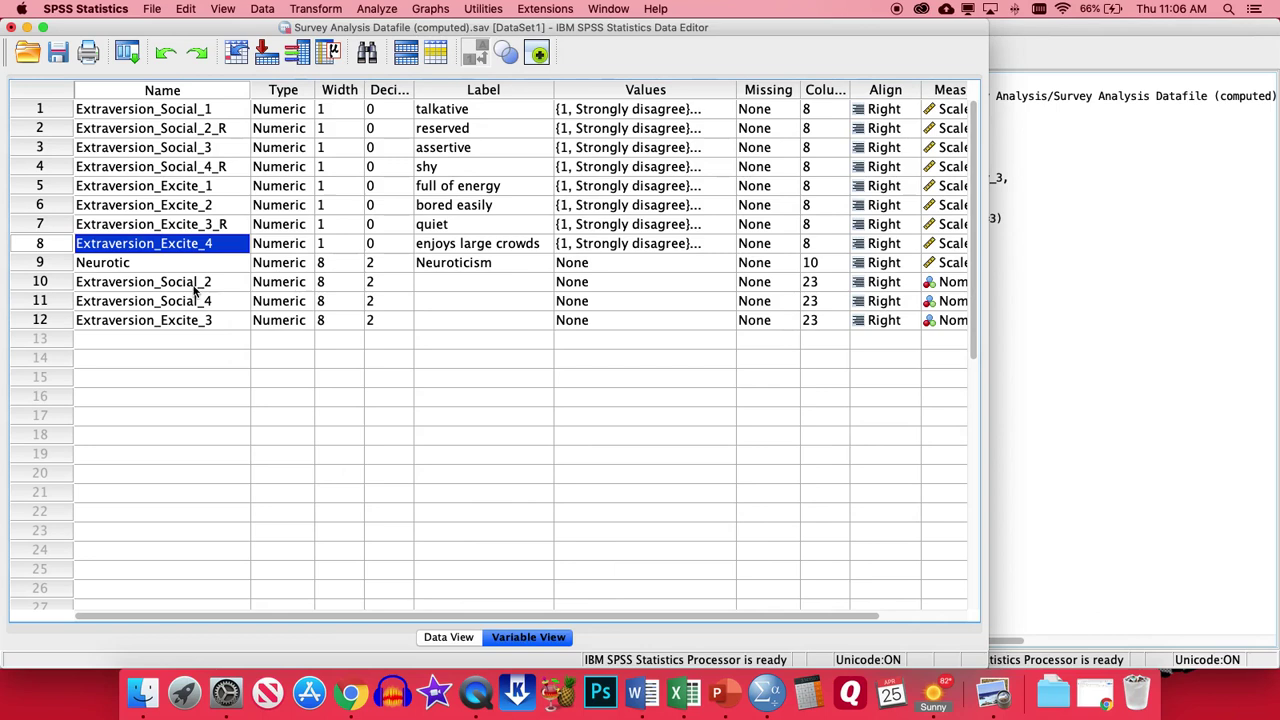
pyautogui.moveTo(194, 290); pyautogui.dragTo(185, 328)
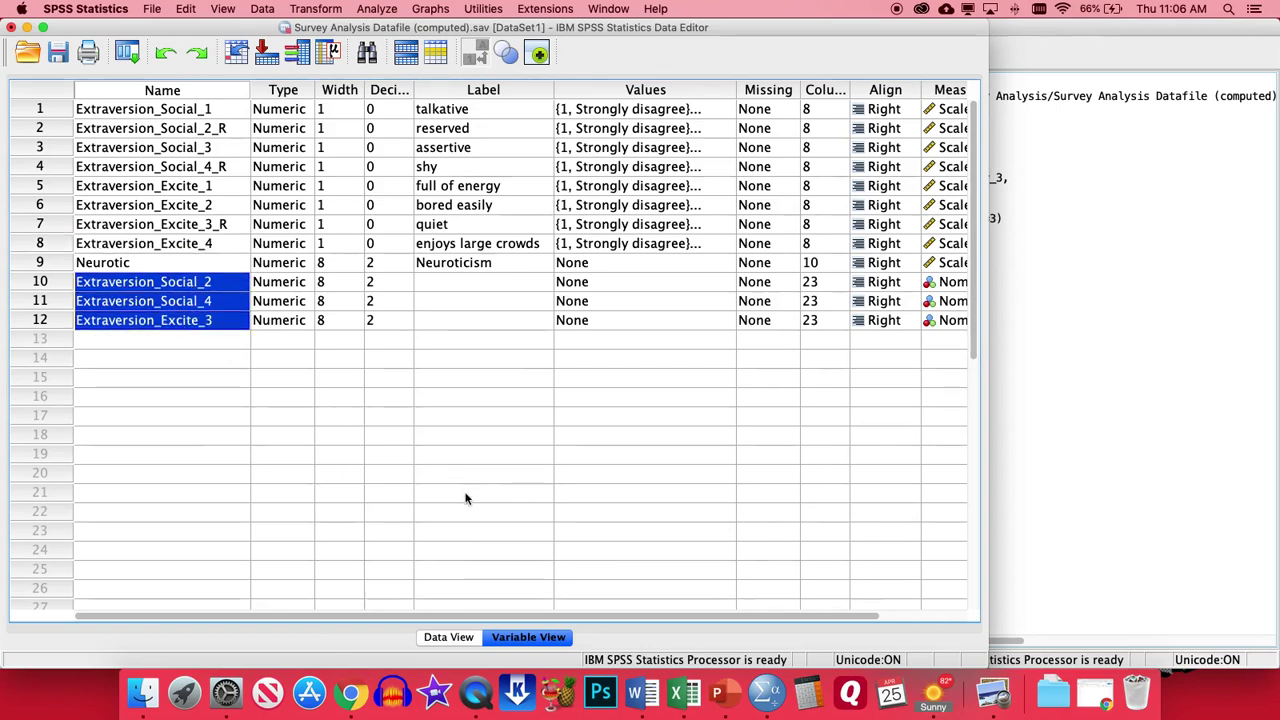
pyautogui.click(437, 134)
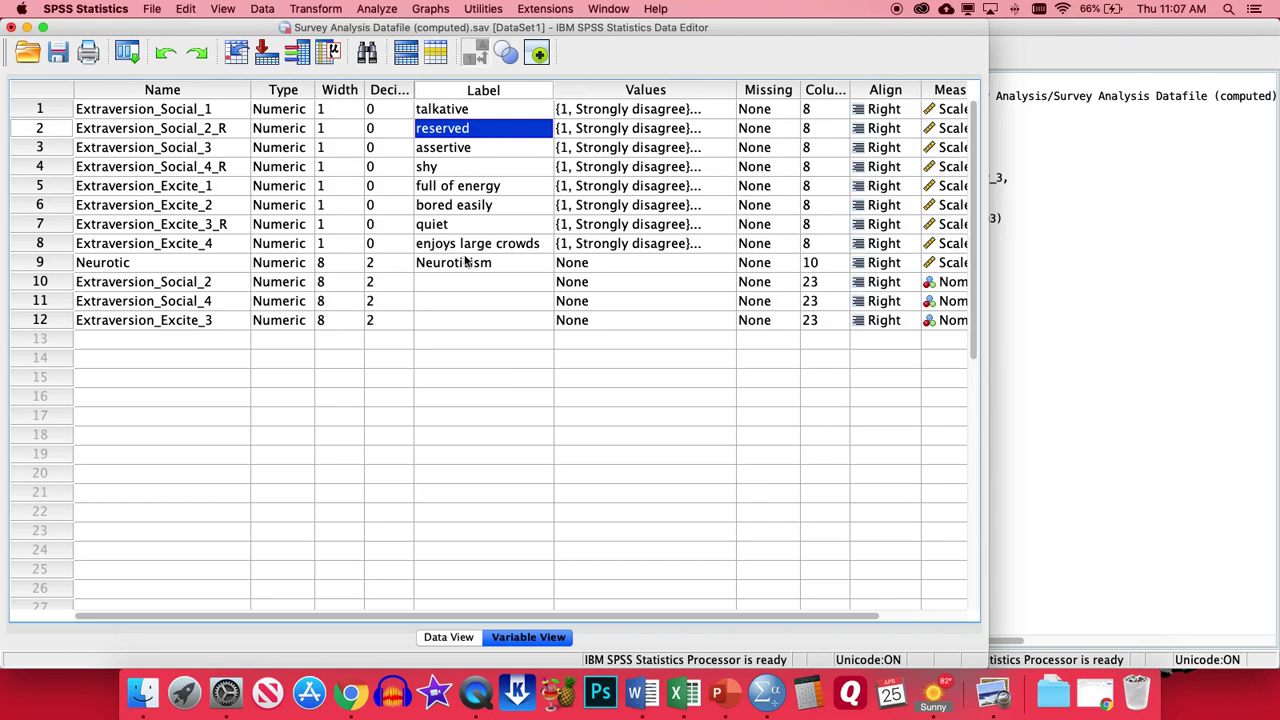
pyautogui.click(450, 284)
pyautogui.write('reserved')
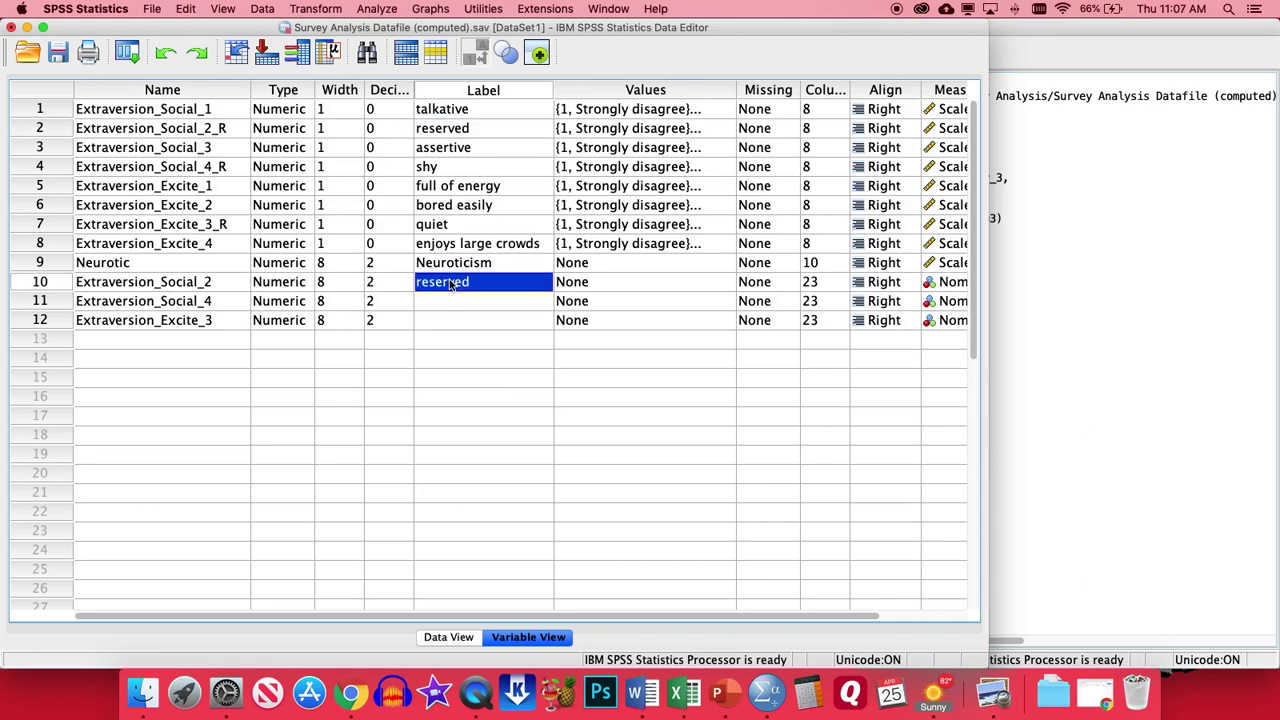
# Label Extraversion_Social_4 as shy and Extraversion_Excite_3 as quiet.
pyautogui.click(463, 170)
pyautogui.press('cmd+c')
pyautogui.click(480, 305)
pyautogui.press('cmd+v')
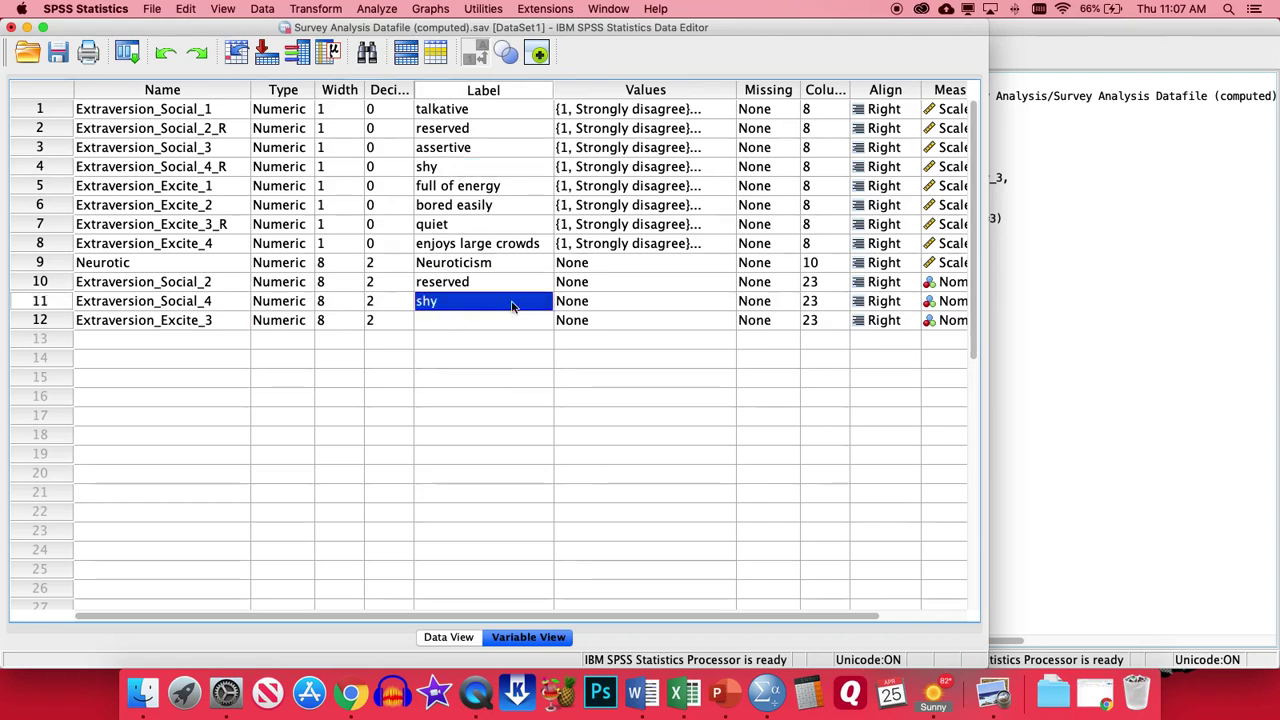
pyautogui.click(213, 323)
pyautogui.click(445, 226)
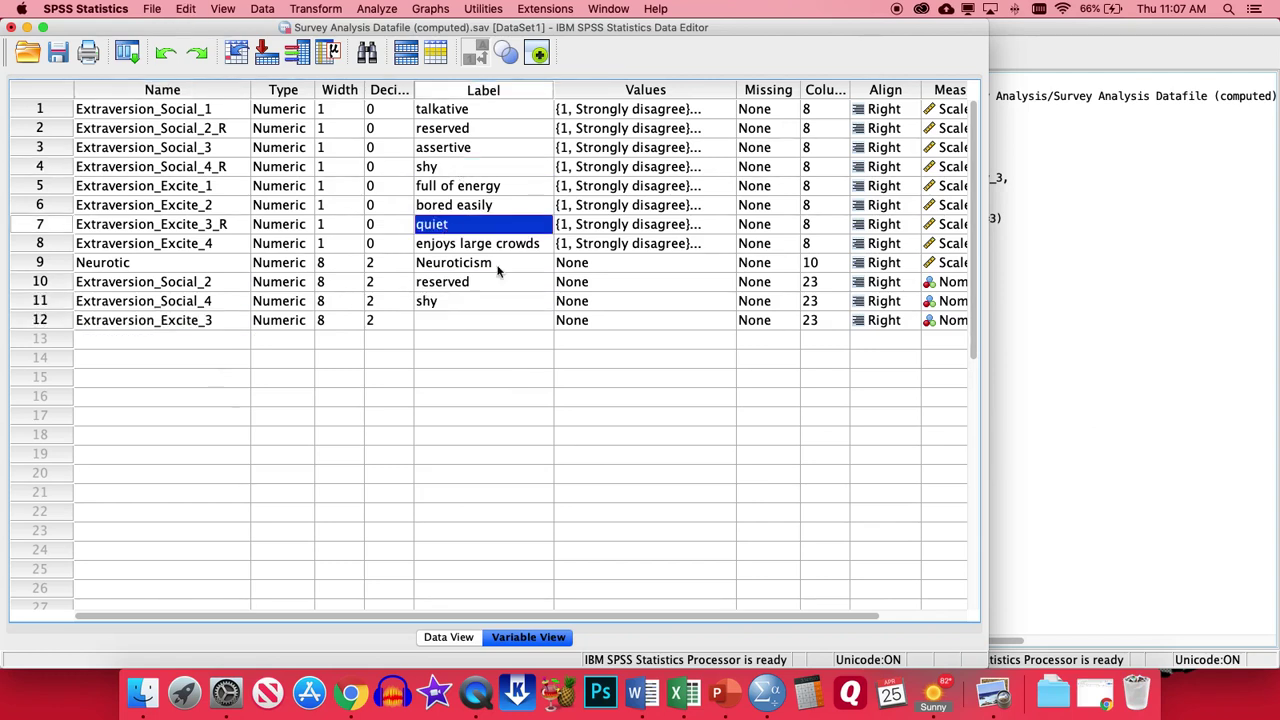
pyautogui.press('cmd+c')
pyautogui.click(443, 326)
pyautogui.press('cmd+v')
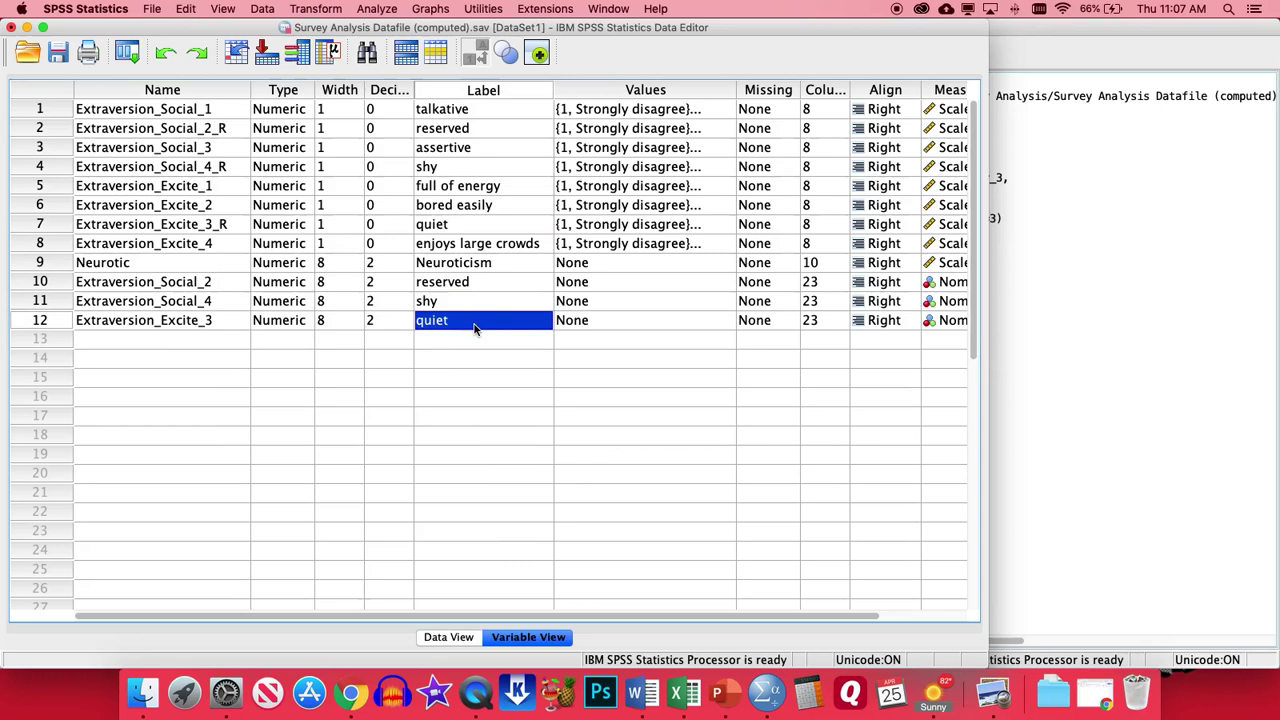
# Compare the three new variables' names and labels with their _R originals.
pyautogui.moveTo(463, 284); pyautogui.dragTo(458, 326)
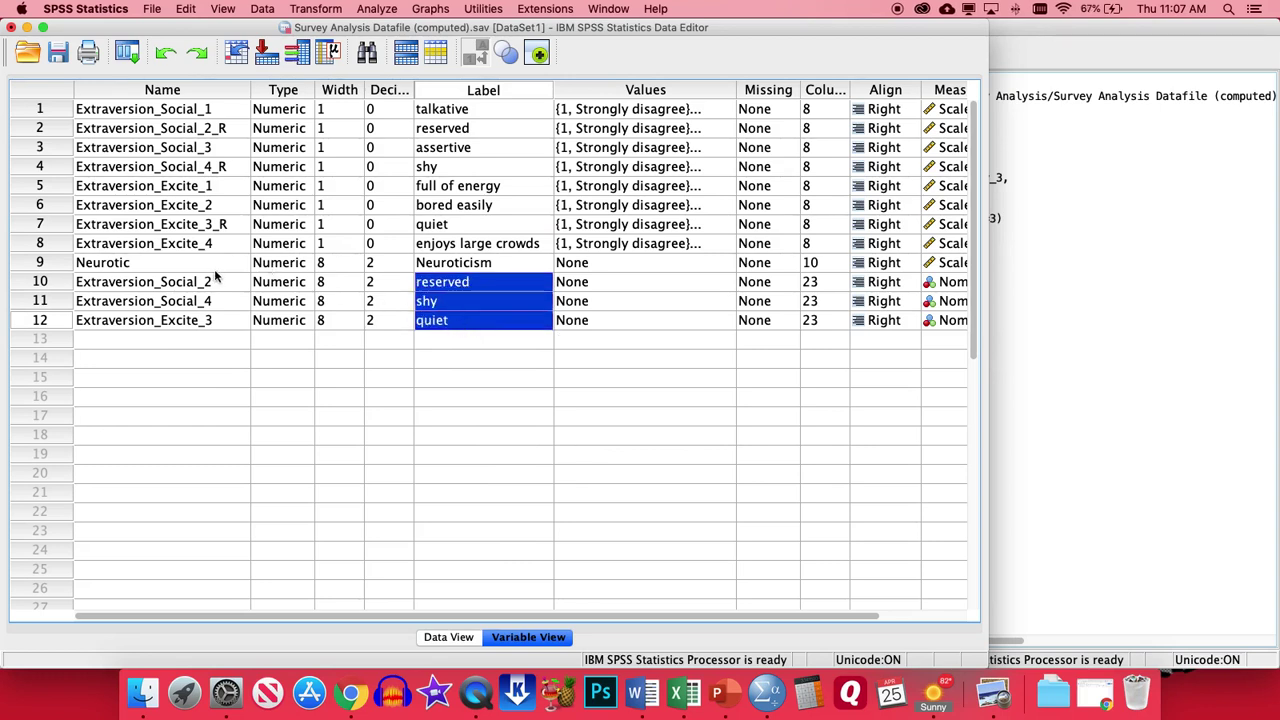
pyautogui.moveTo(218, 282); pyautogui.dragTo(222, 327)
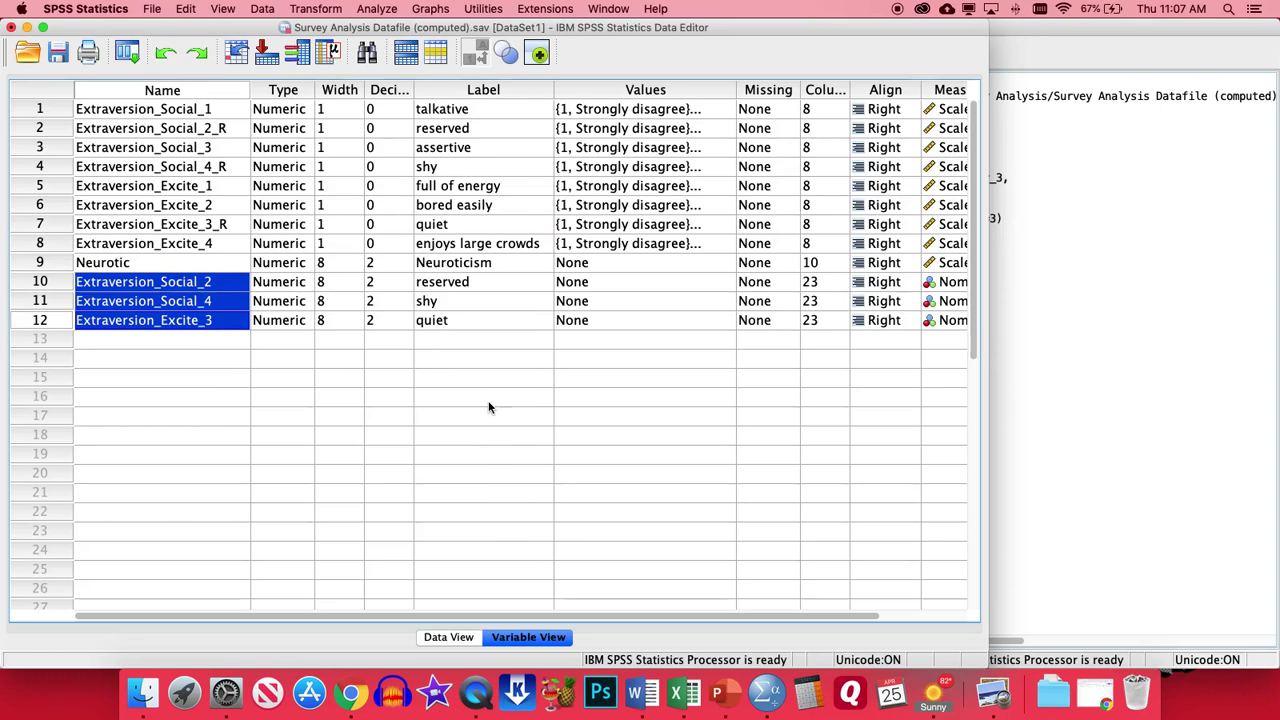
pyautogui.click(57, 228)
pyautogui.click(55, 168)
pyautogui.click(53, 130)
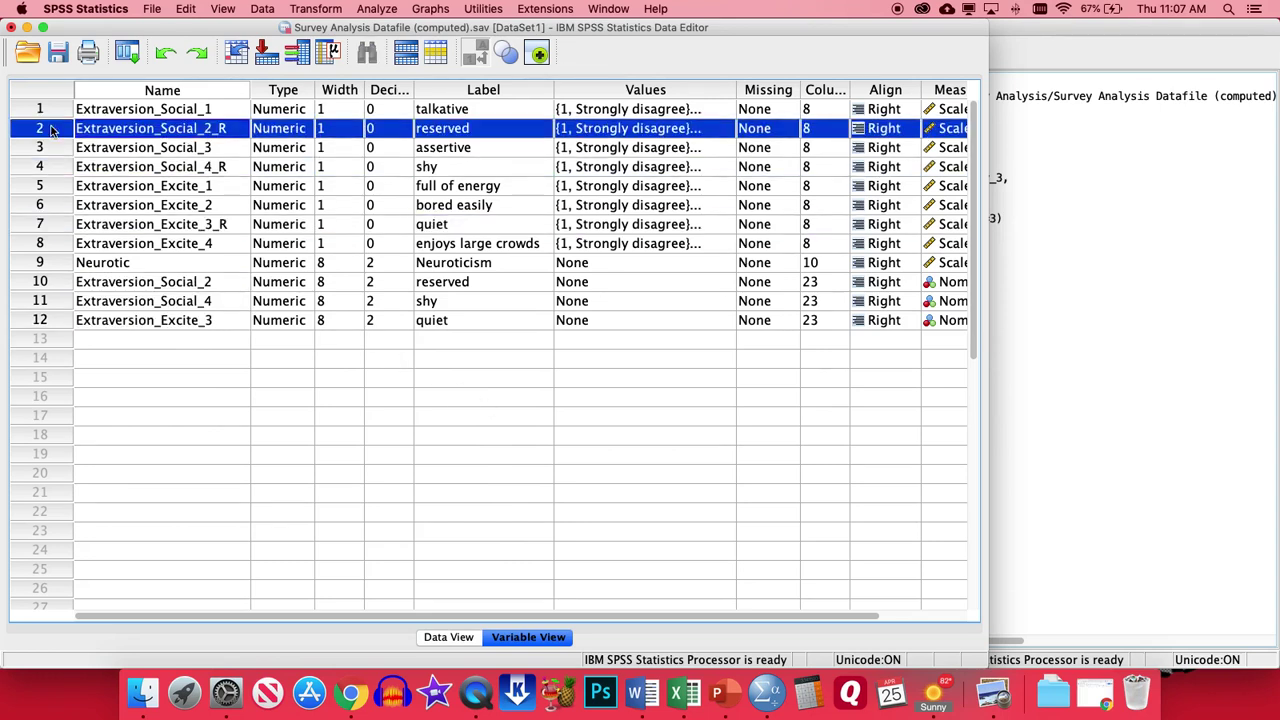
pyautogui.click(50, 168)
pyautogui.click(58, 229)
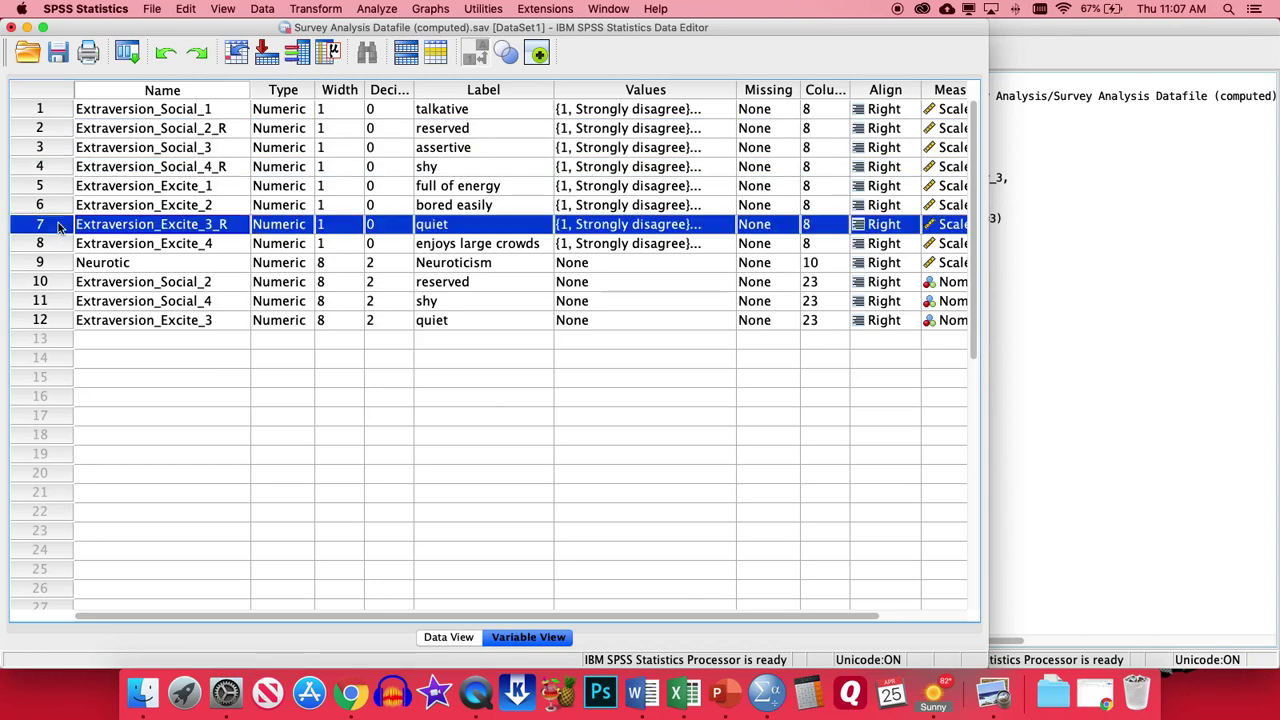
pyautogui.moveTo(64, 282); pyautogui.dragTo(66, 320)
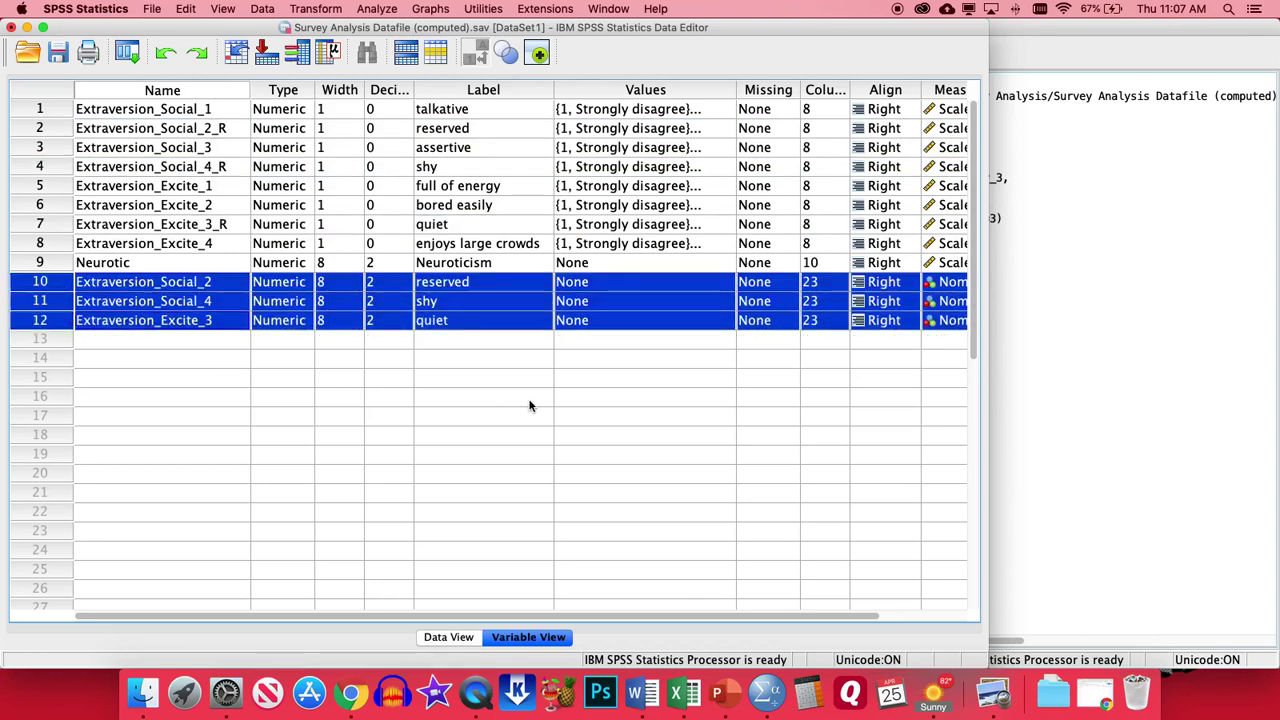
# Open the Reliability Analysis dialog from the Analyze menu.
pyautogui.click(194, 300)
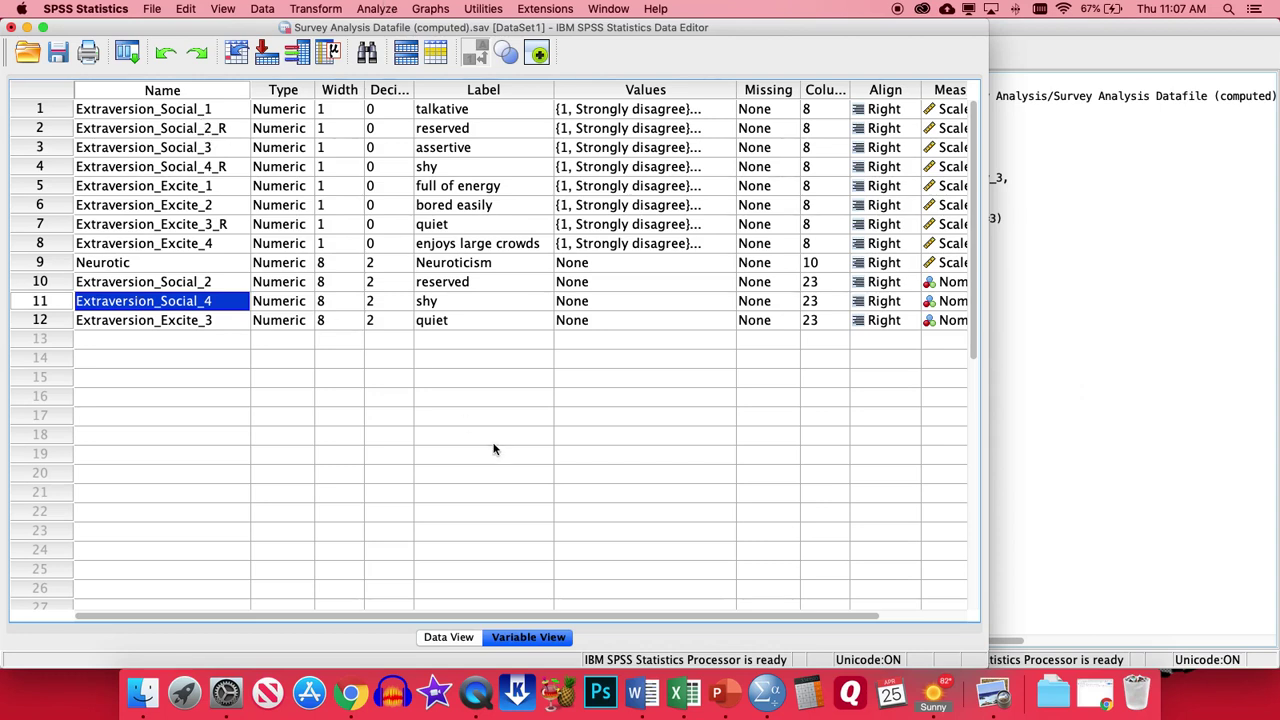
pyautogui.click(399, 9)
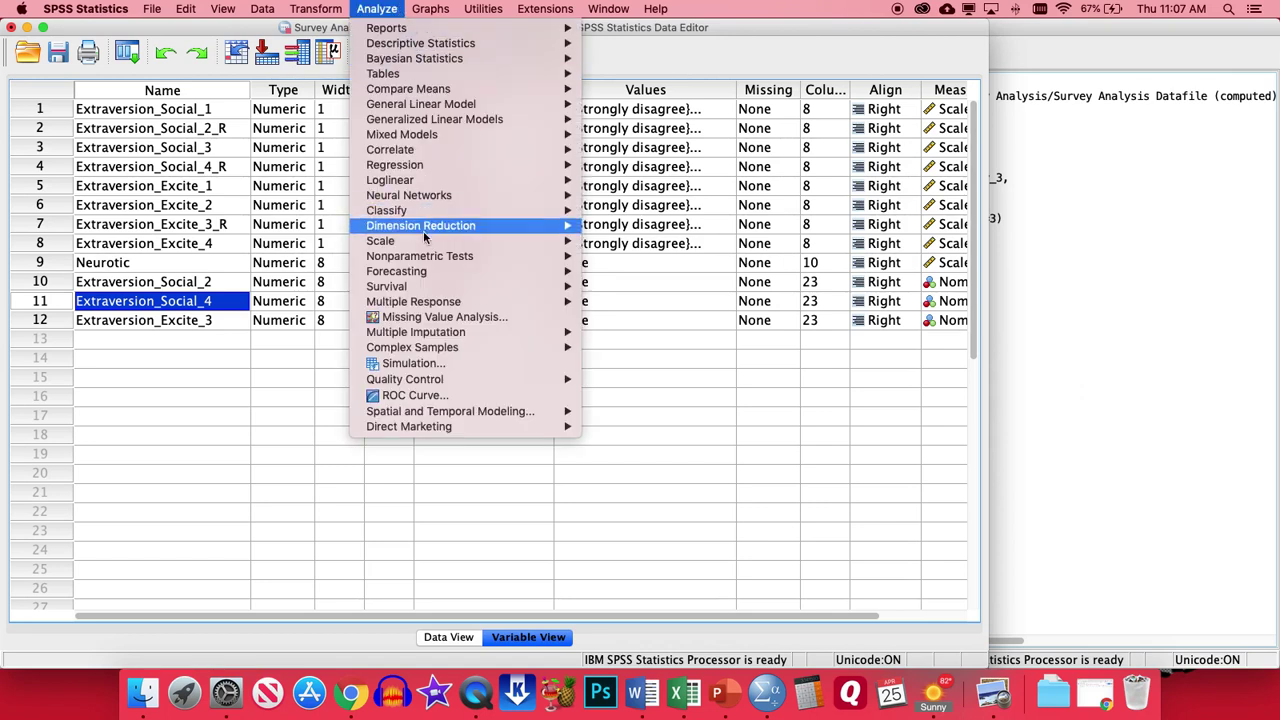
pyautogui.moveTo(424, 243)
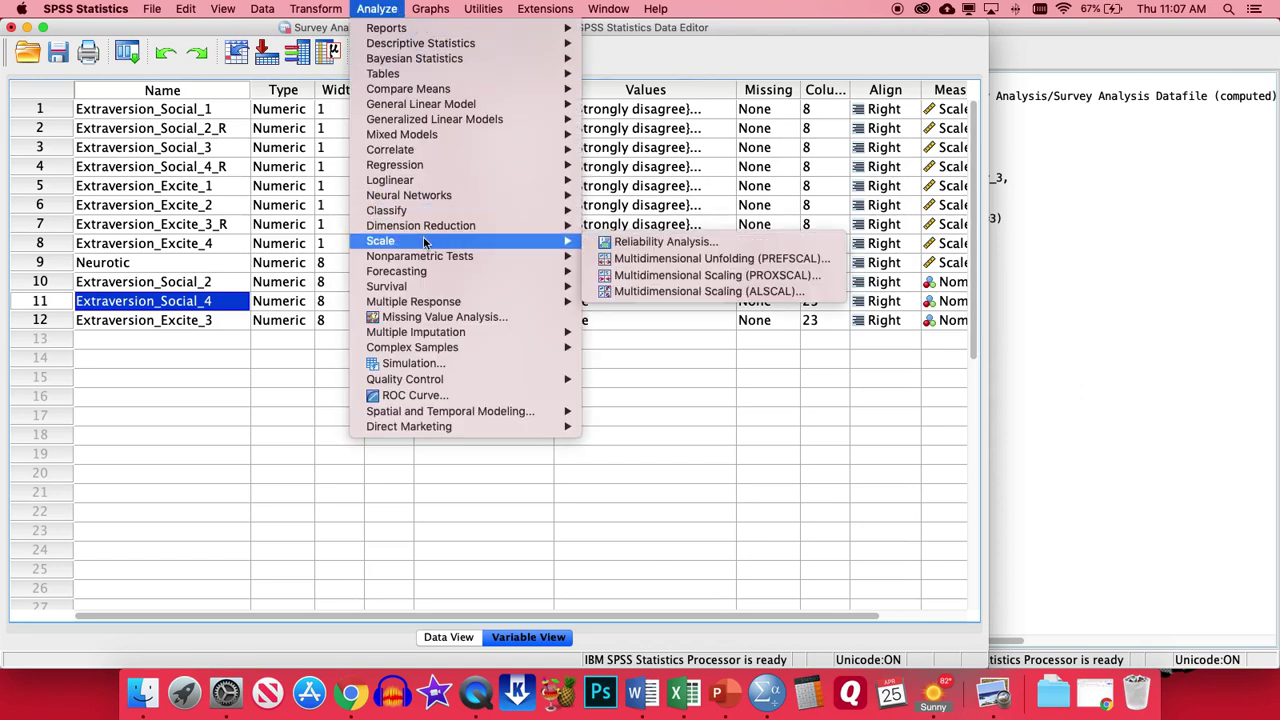
pyautogui.click(711, 245)
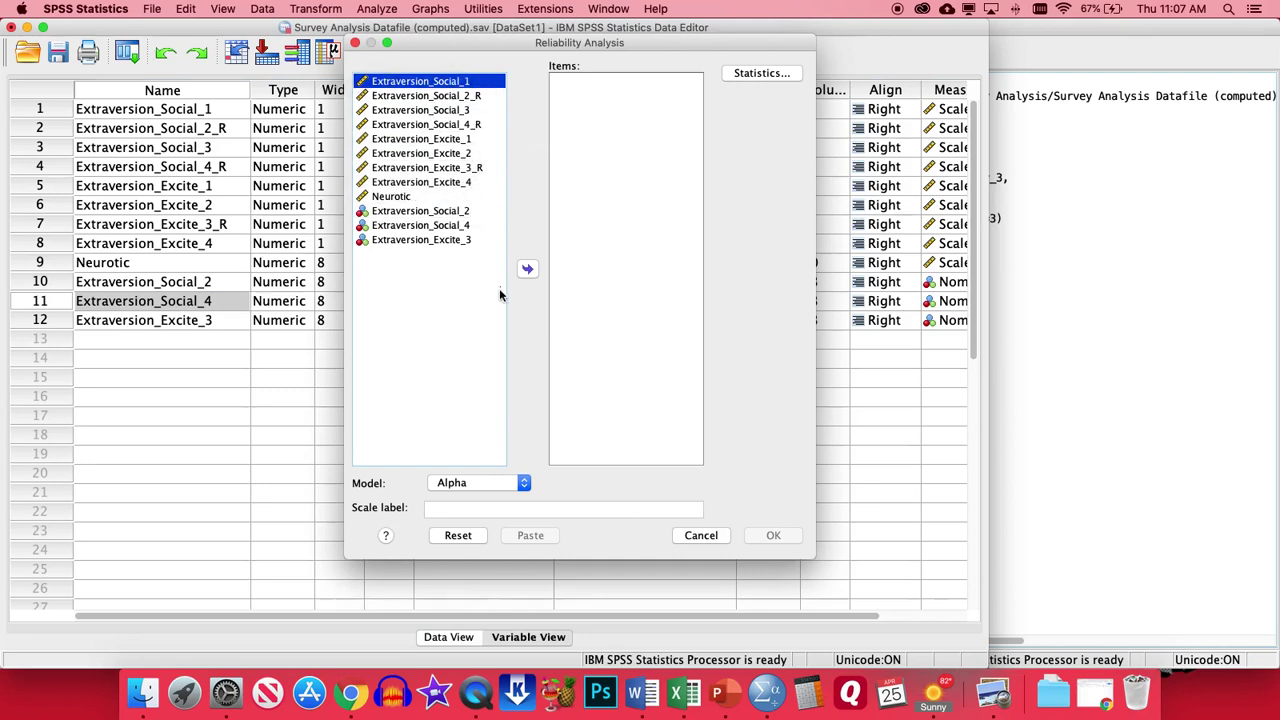
# Add Extraversion_Social_1, _2, _3 and _4 to the Items list.
pyautogui.click(527, 268)
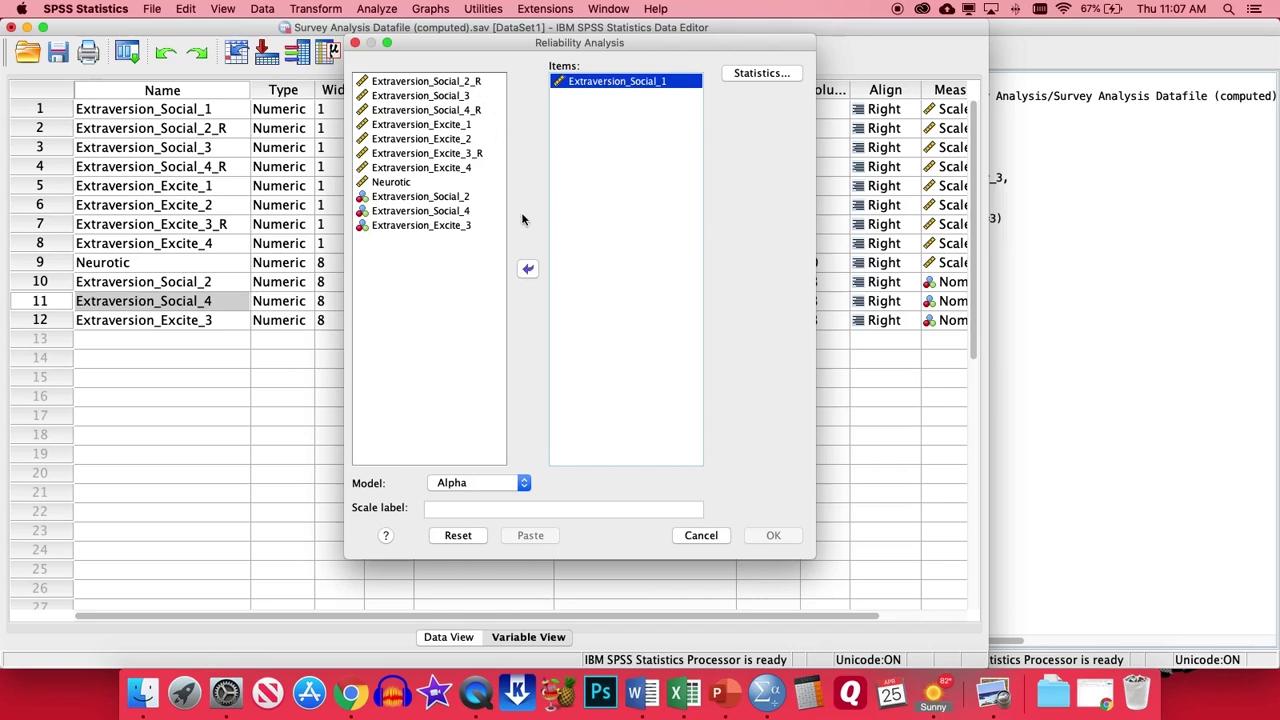
pyautogui.click(457, 199)
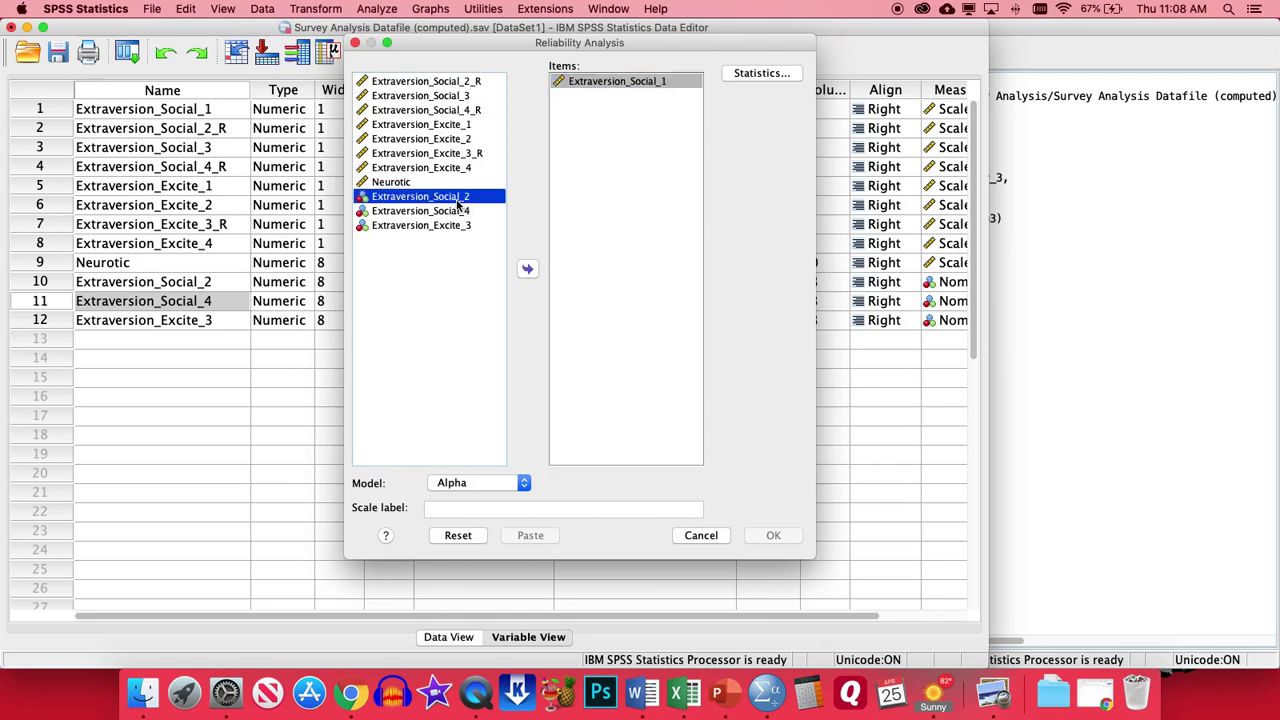
pyautogui.click(527, 270)
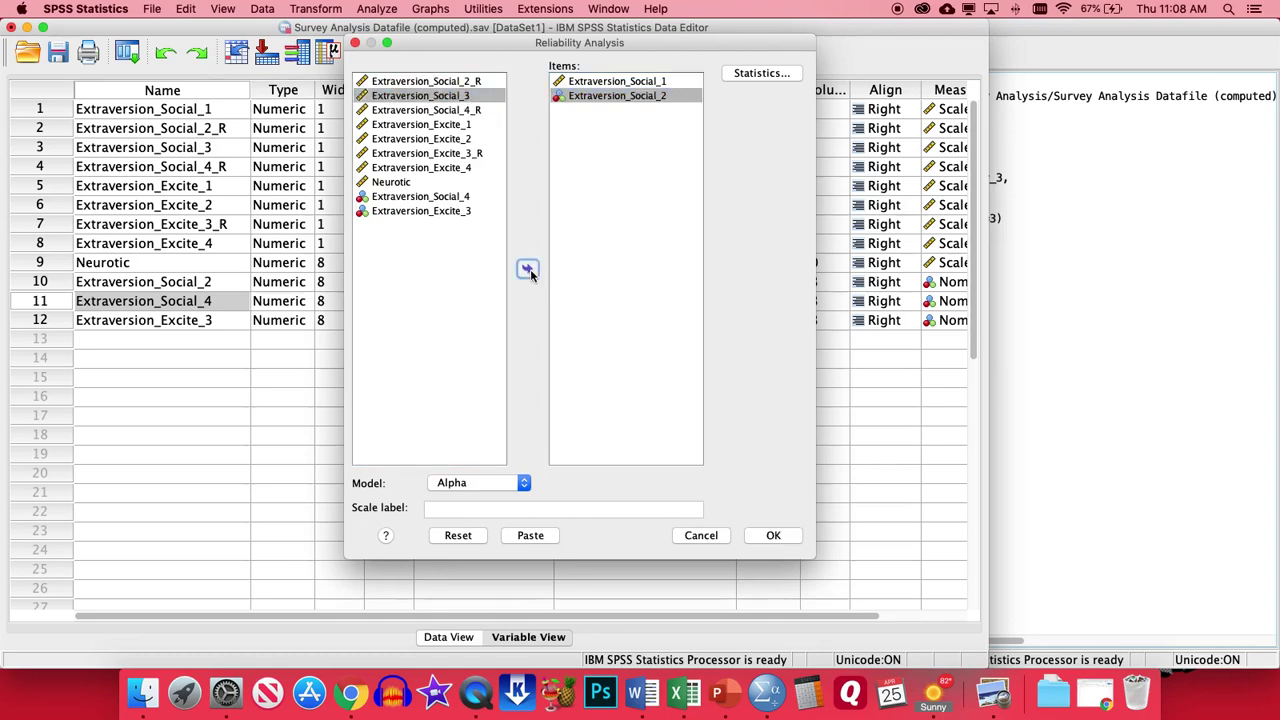
pyautogui.click(529, 272)
pyautogui.click(455, 184)
pyautogui.click(526, 269)
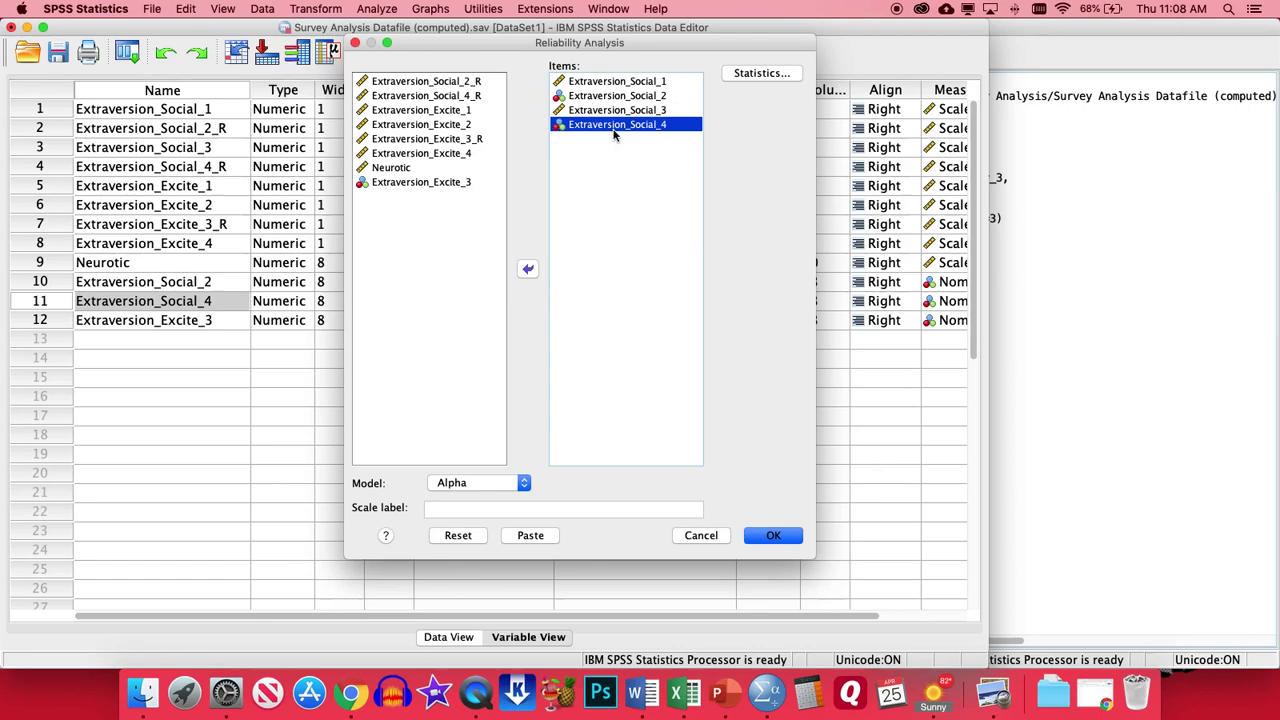
# Run the reliability analysis and view Cronbach's Alpha .725 for 4 items in the output.
pyautogui.click(788, 536)
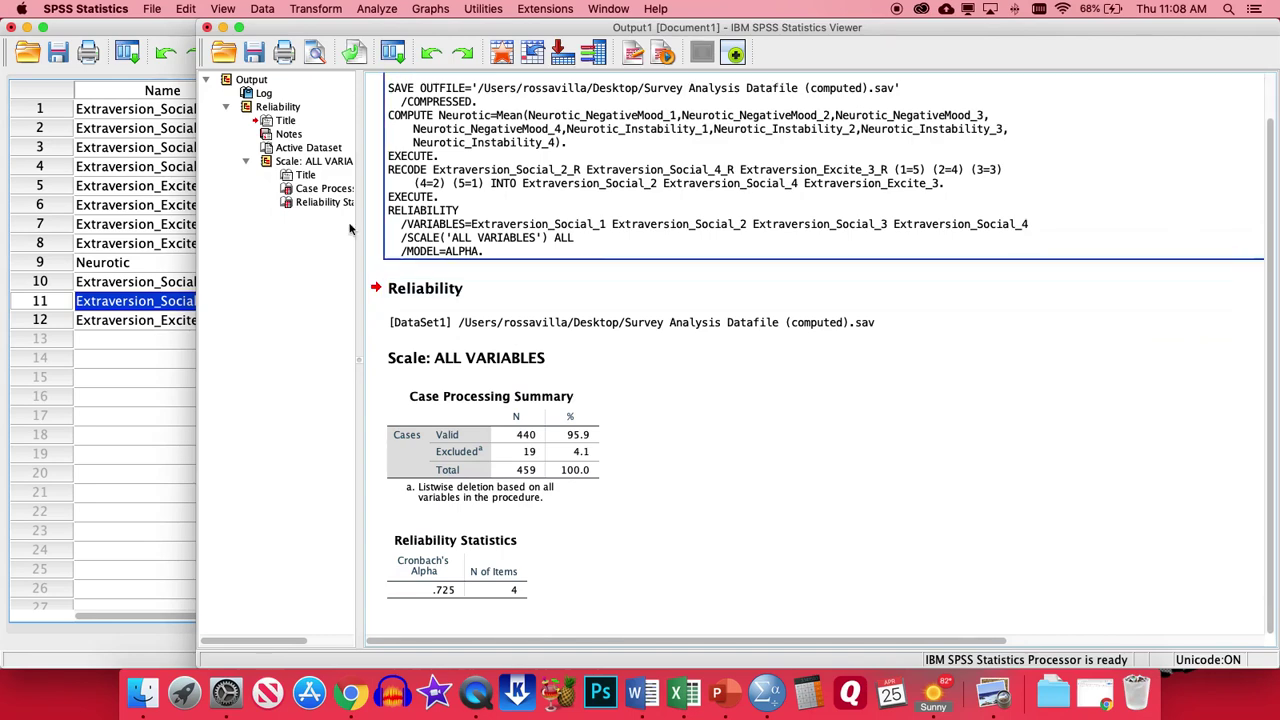
pyautogui.click(155, 33)
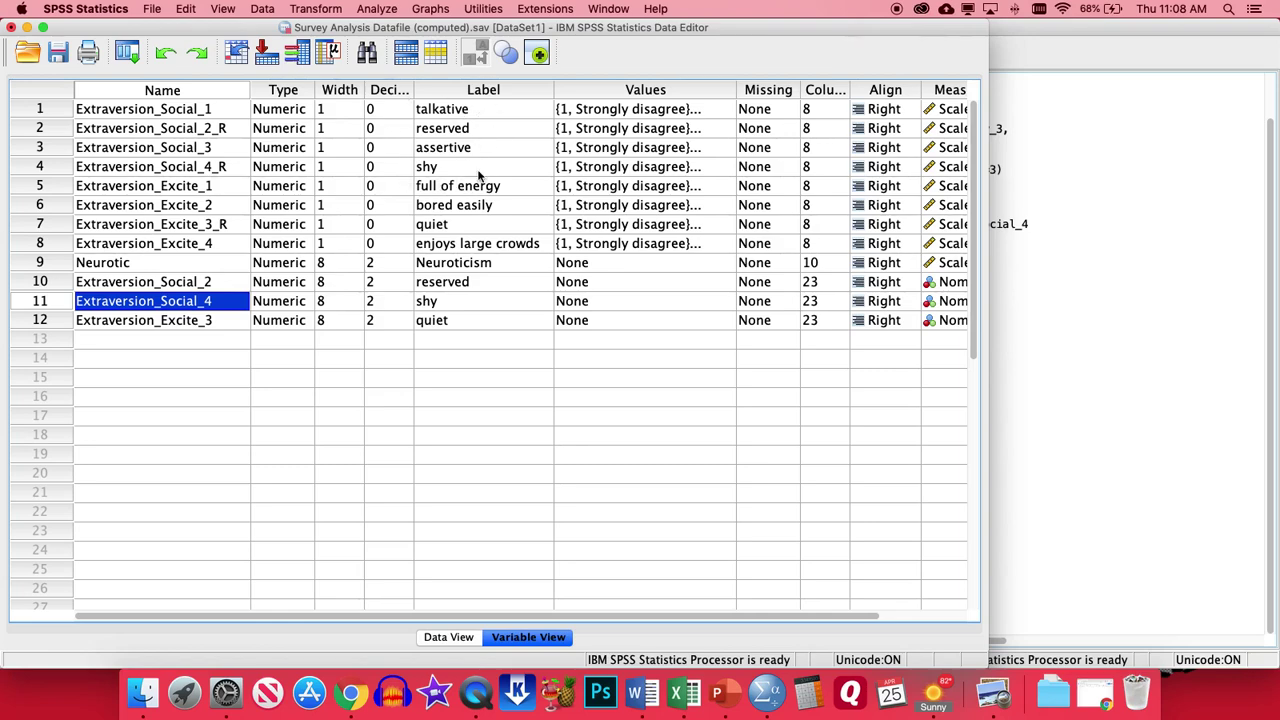
pyautogui.click(1111, 241)
pyautogui.scroll(2, 1050, 310)
pyautogui.scroll(-2, 815, 420)
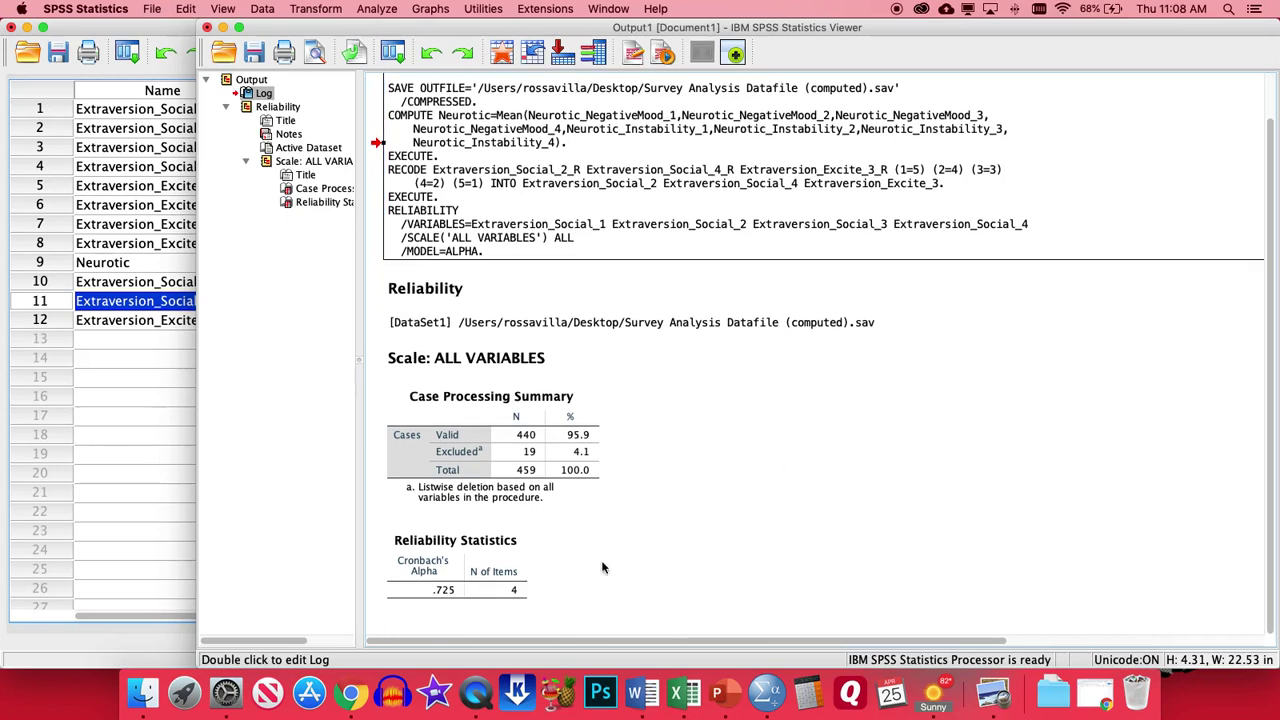
pyautogui.click(465, 597)
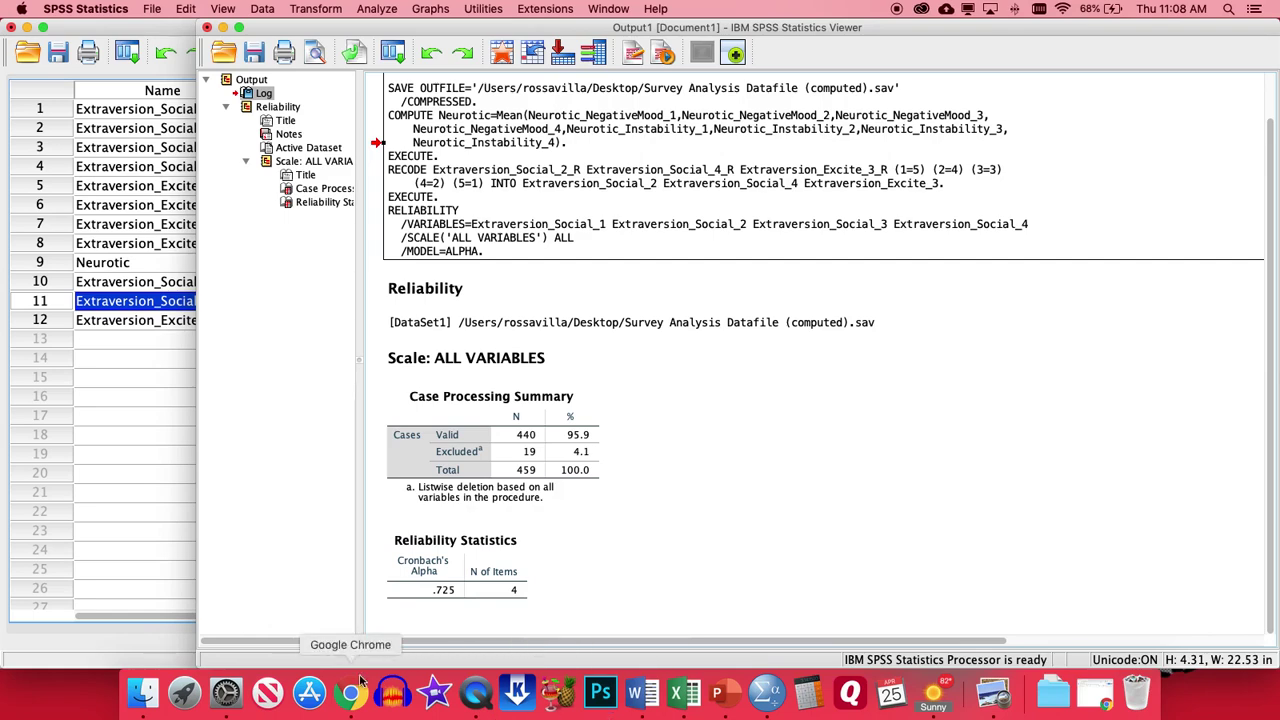
# Type 'The social subscale of extraversion showed acceptable levels of reliability, a = .73' in the Google Doc.
pyautogui.click(338, 703)
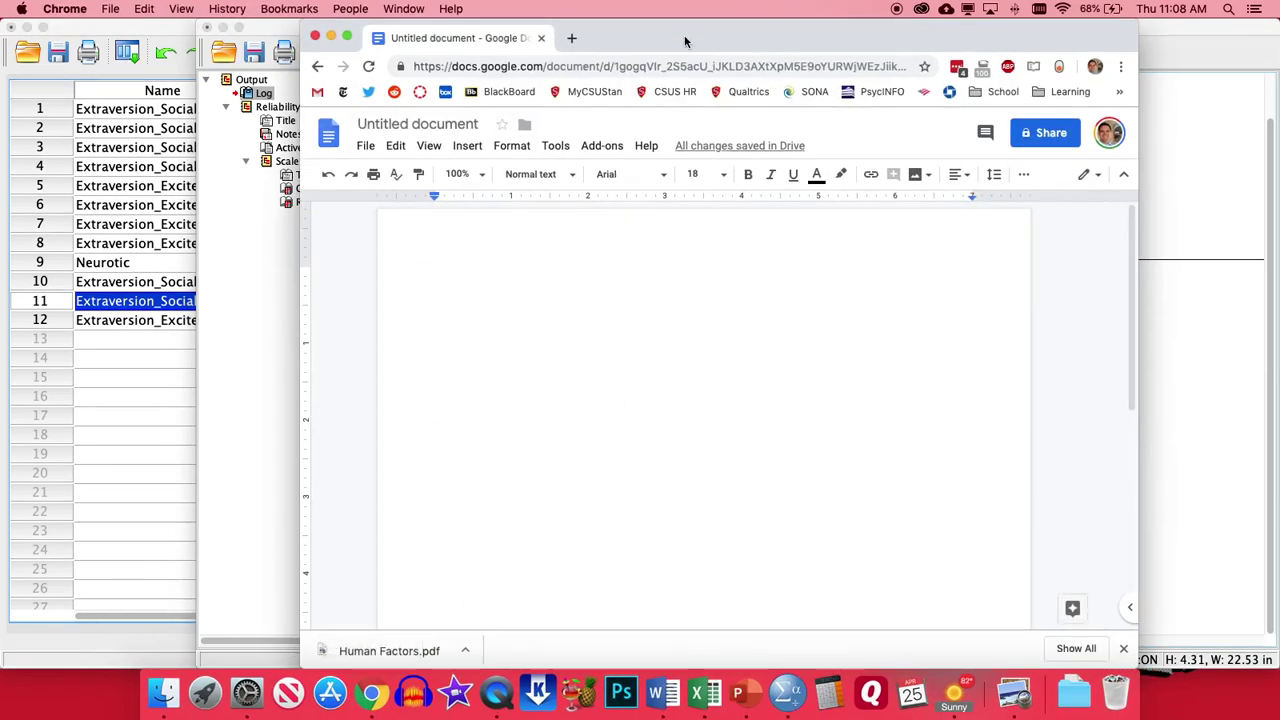
pyautogui.moveTo(684, 35); pyautogui.dragTo(885, 30)
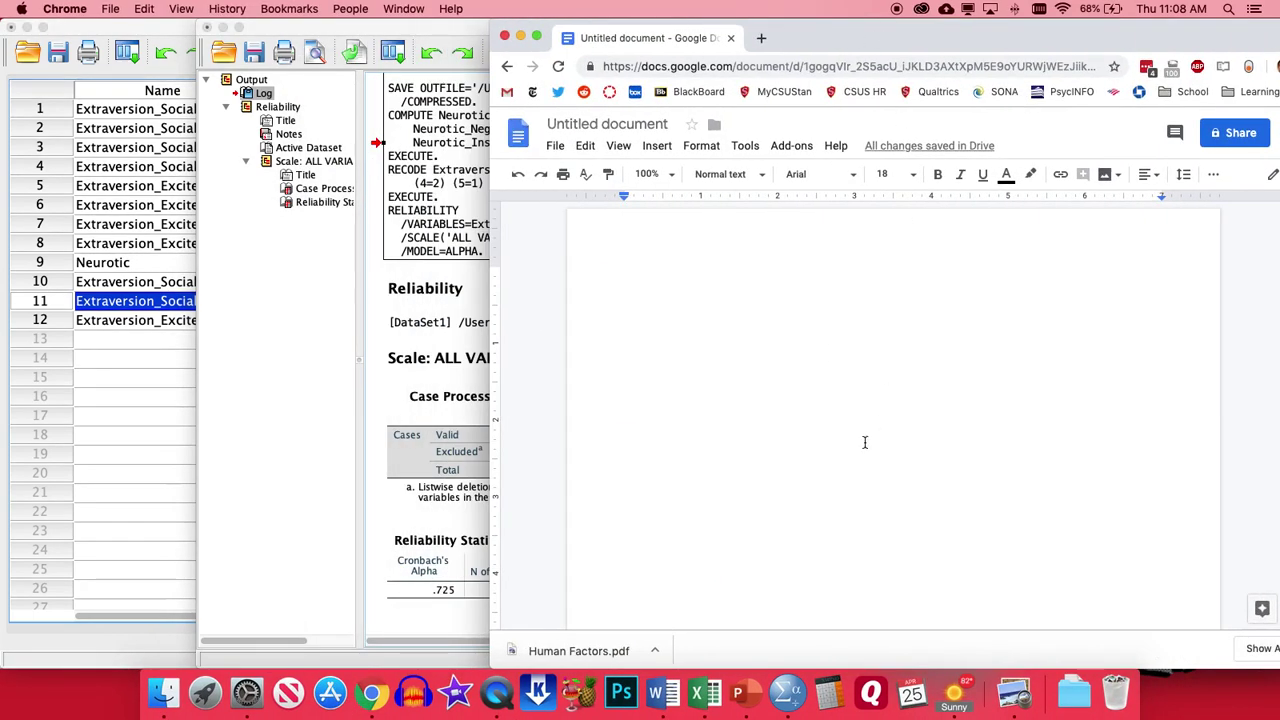
pyautogui.write('The ')
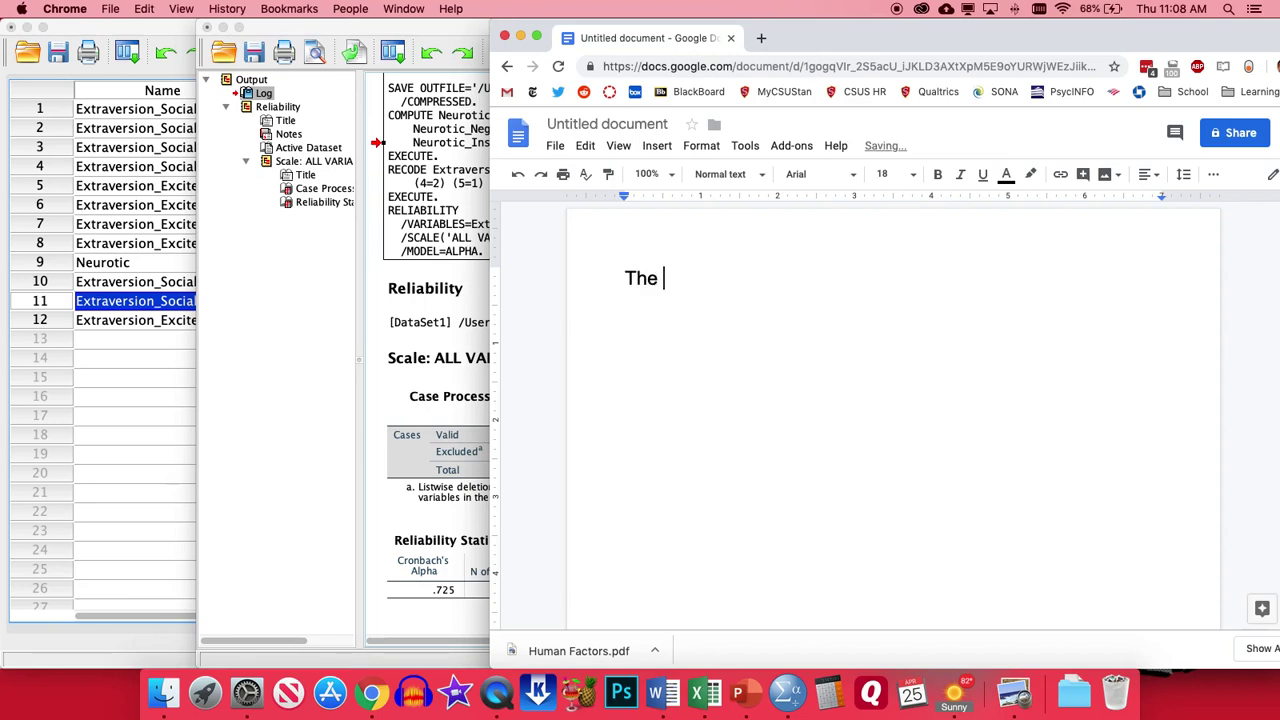
pyautogui.write('social subscale')
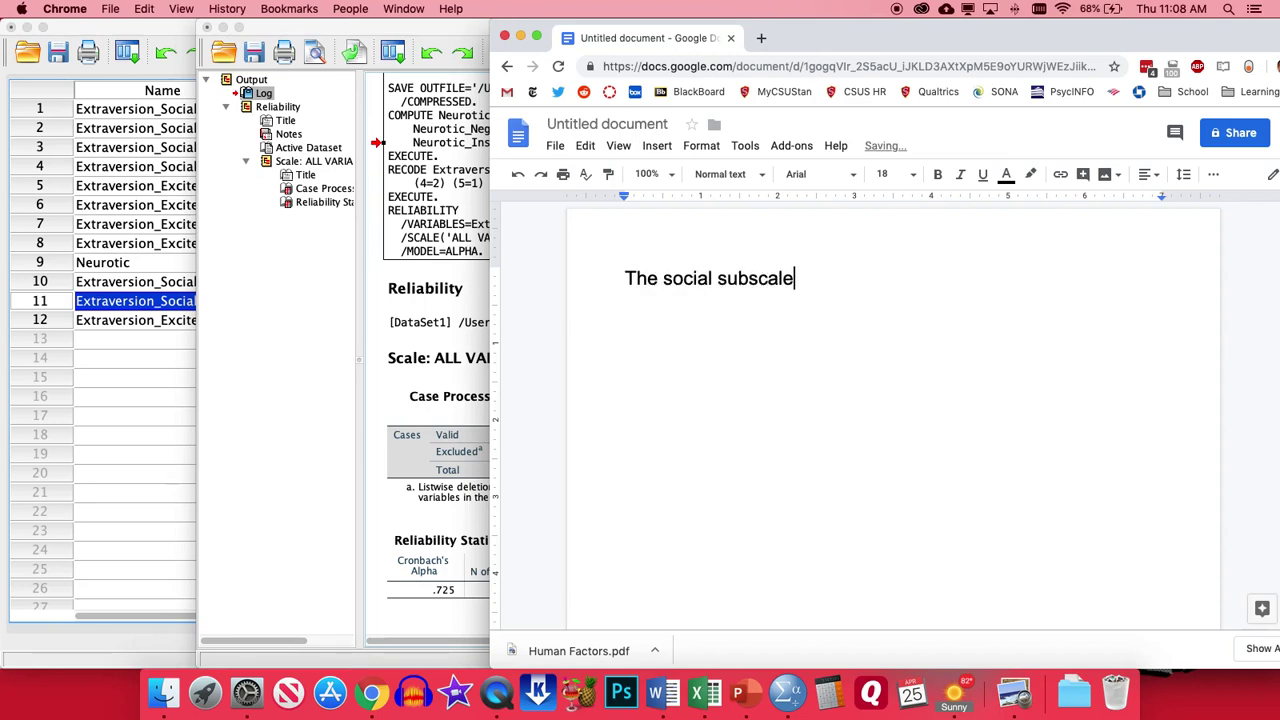
pyautogui.write(' of extraversion s')
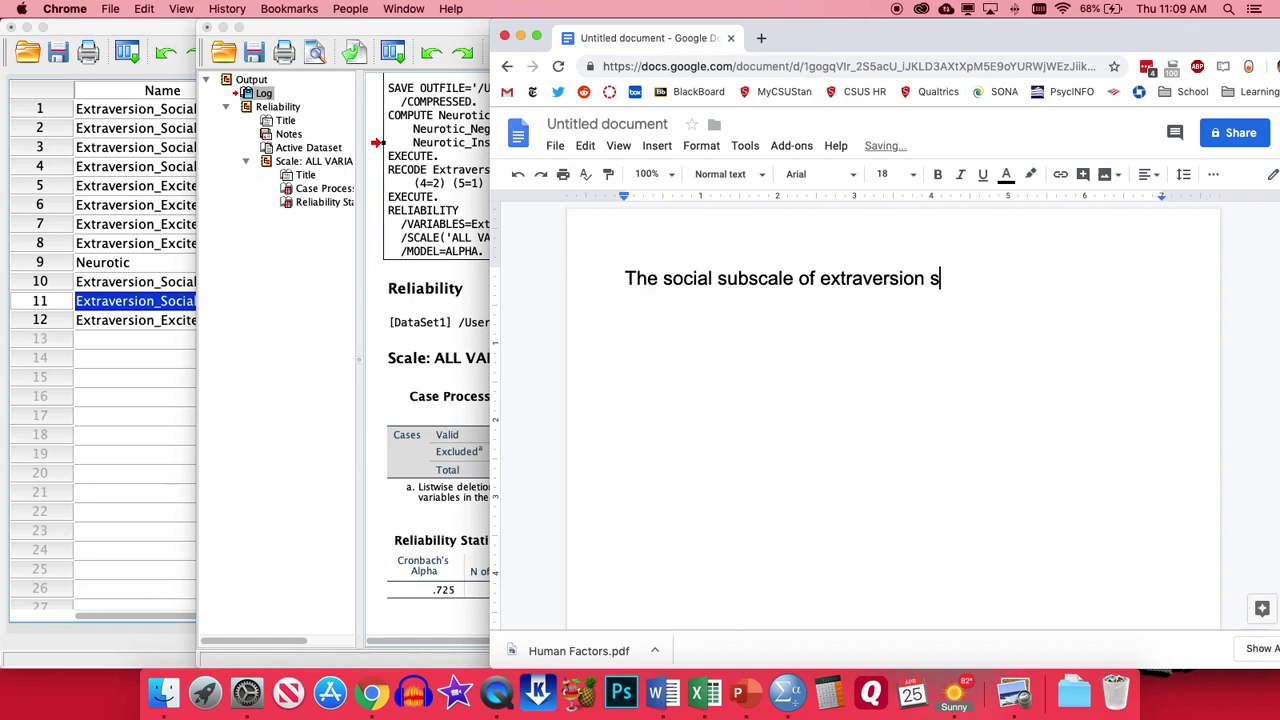
pyautogui.write('howed acceptable ')
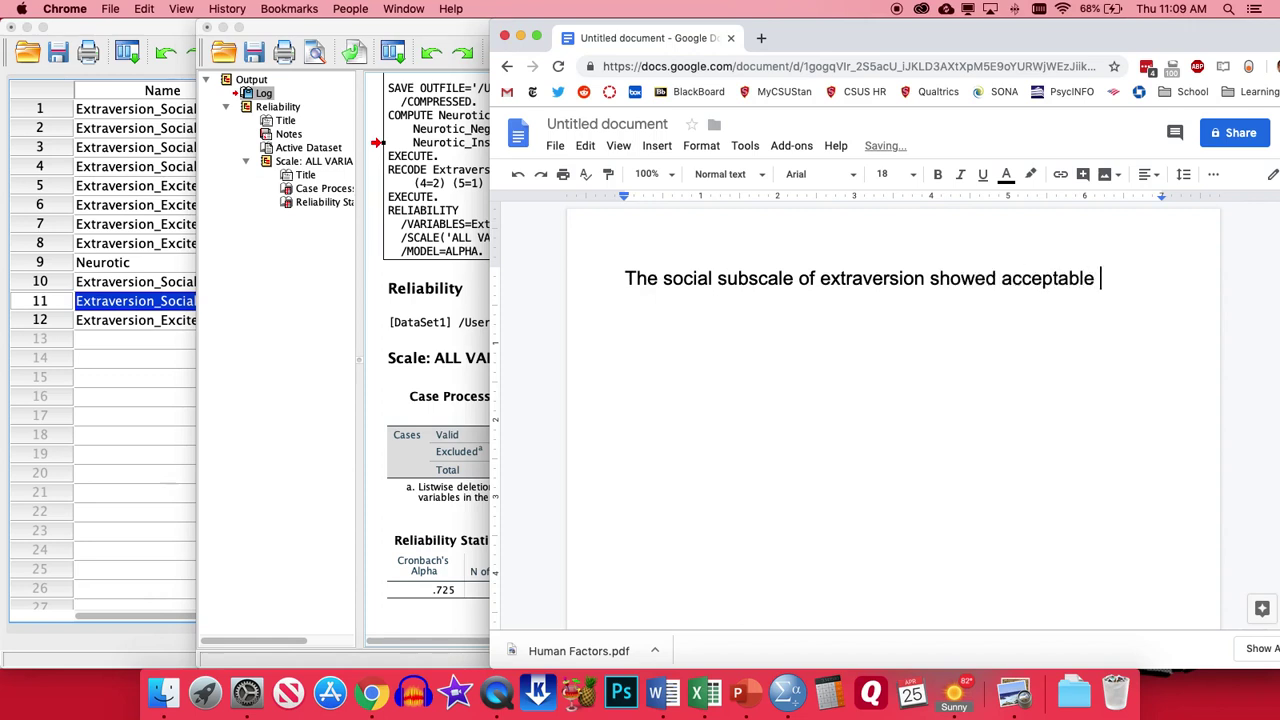
pyautogui.write('levels of reliability')
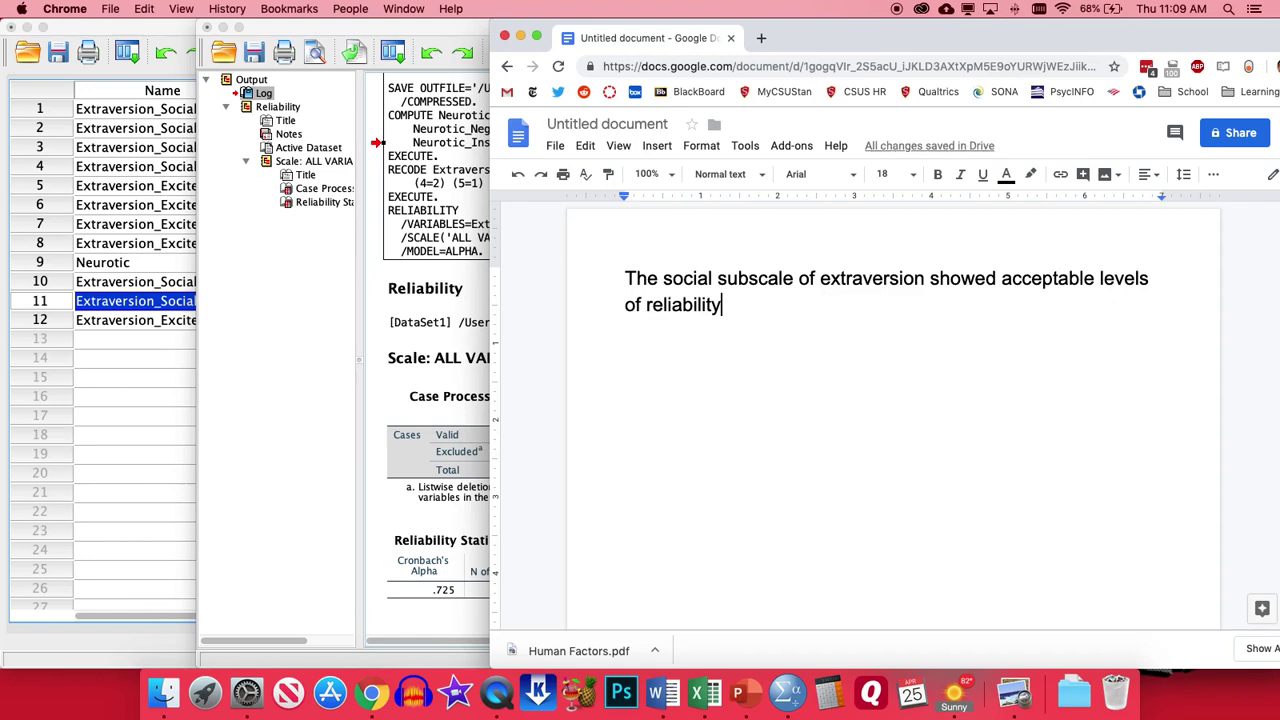
pyautogui.write(', a')
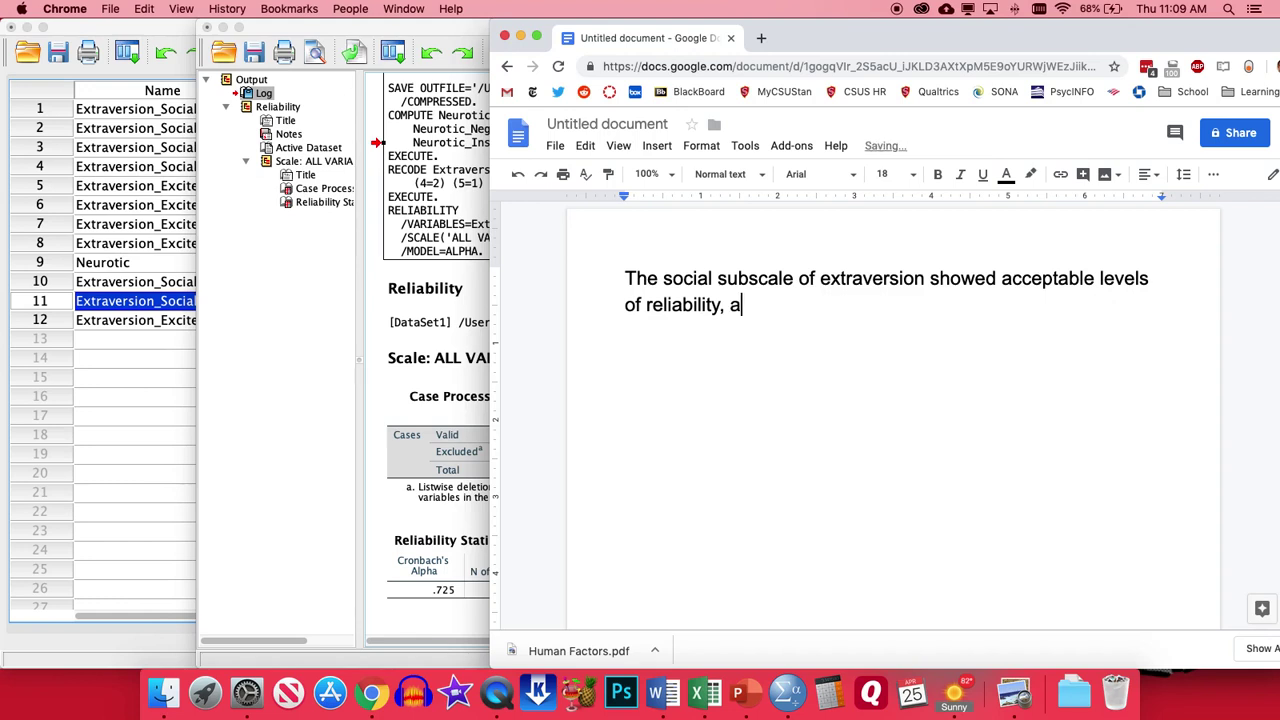
pyautogui.write(' =')
pyautogui.click(426, 600)
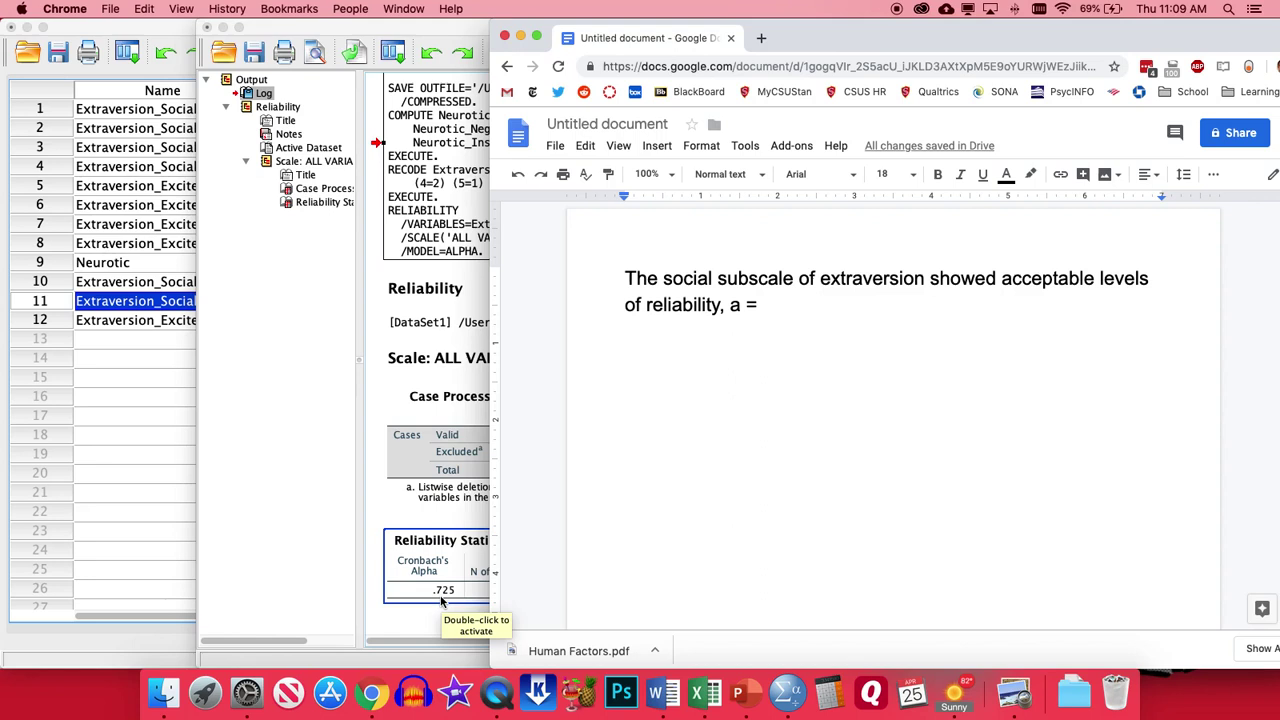
pyautogui.write('.73.')
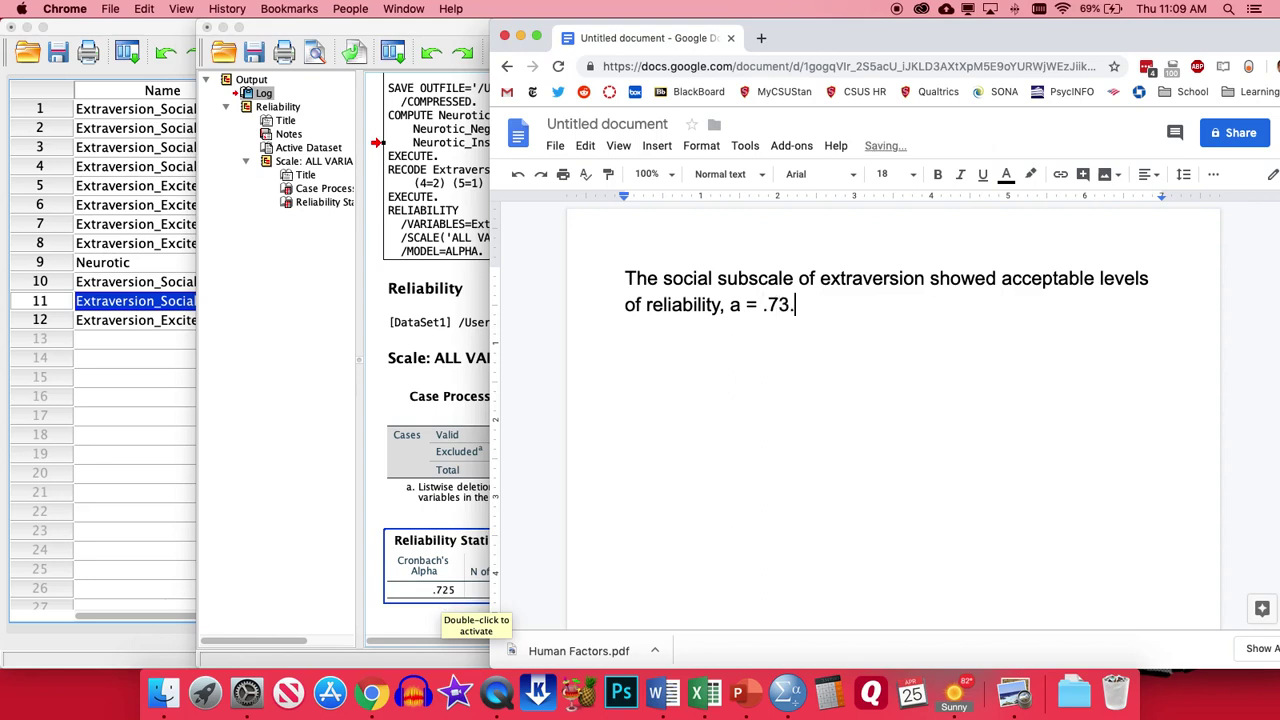
# Italicise the a before '= .73' in the reliability sentence.
pyautogui.doubleClick(735, 304)
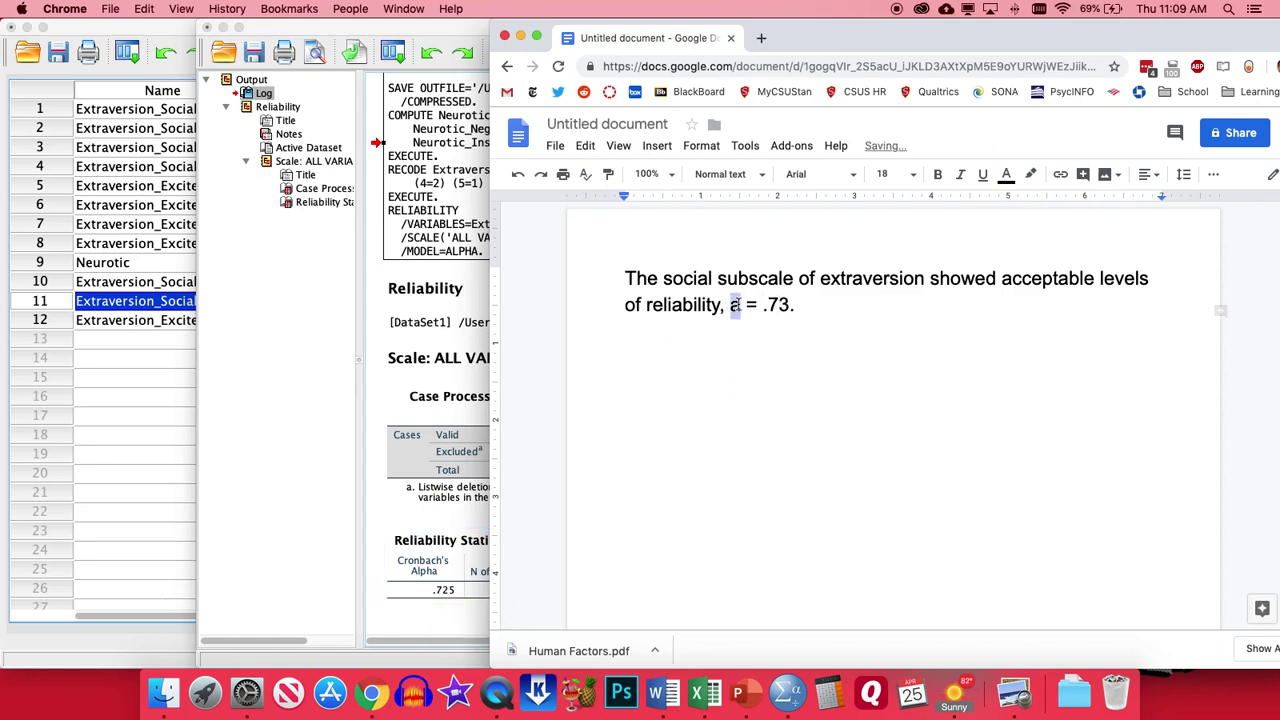
pyautogui.click(960, 174)
pyautogui.click(887, 317)
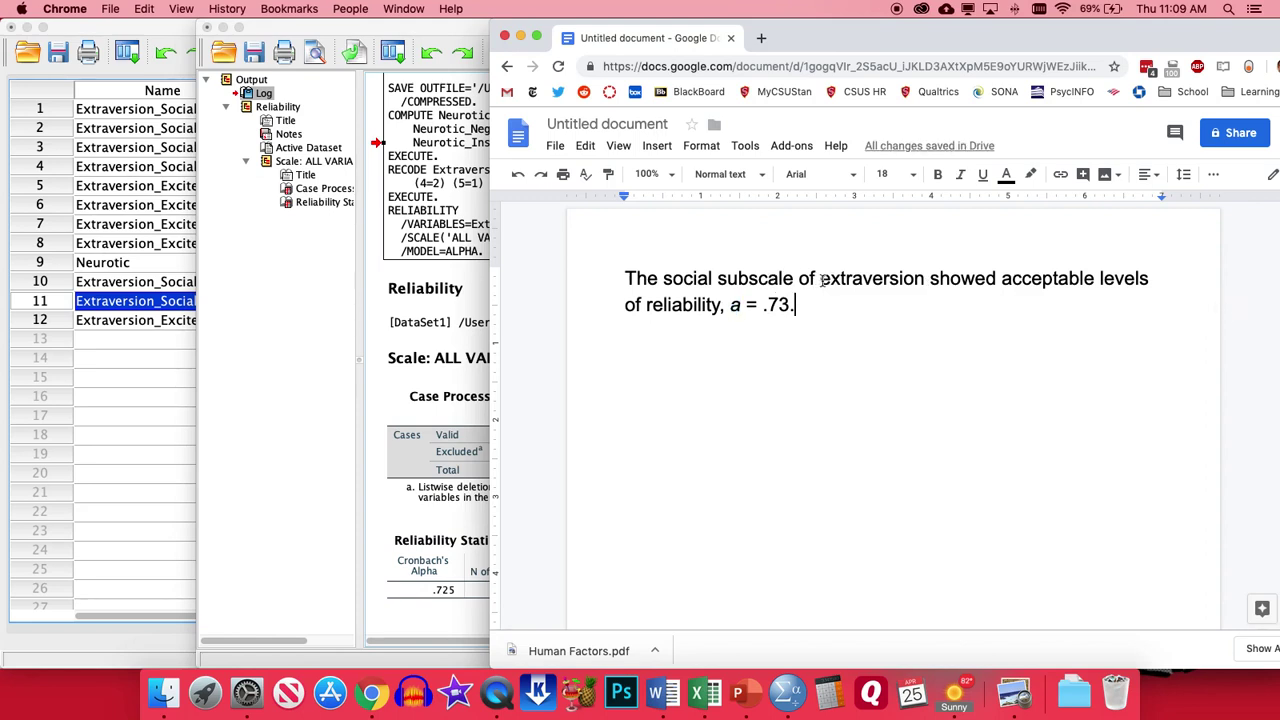
pyautogui.moveTo(674, 279); pyautogui.dragTo(748, 280)
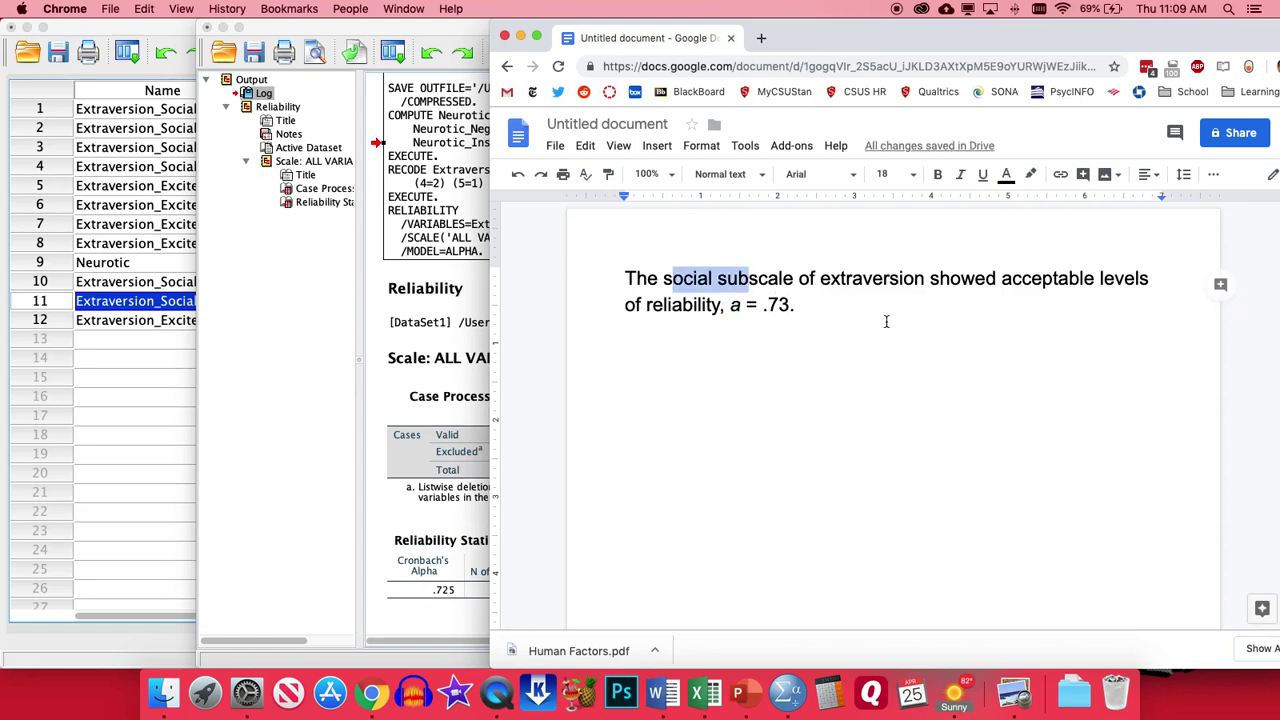
pyautogui.click(845, 310)
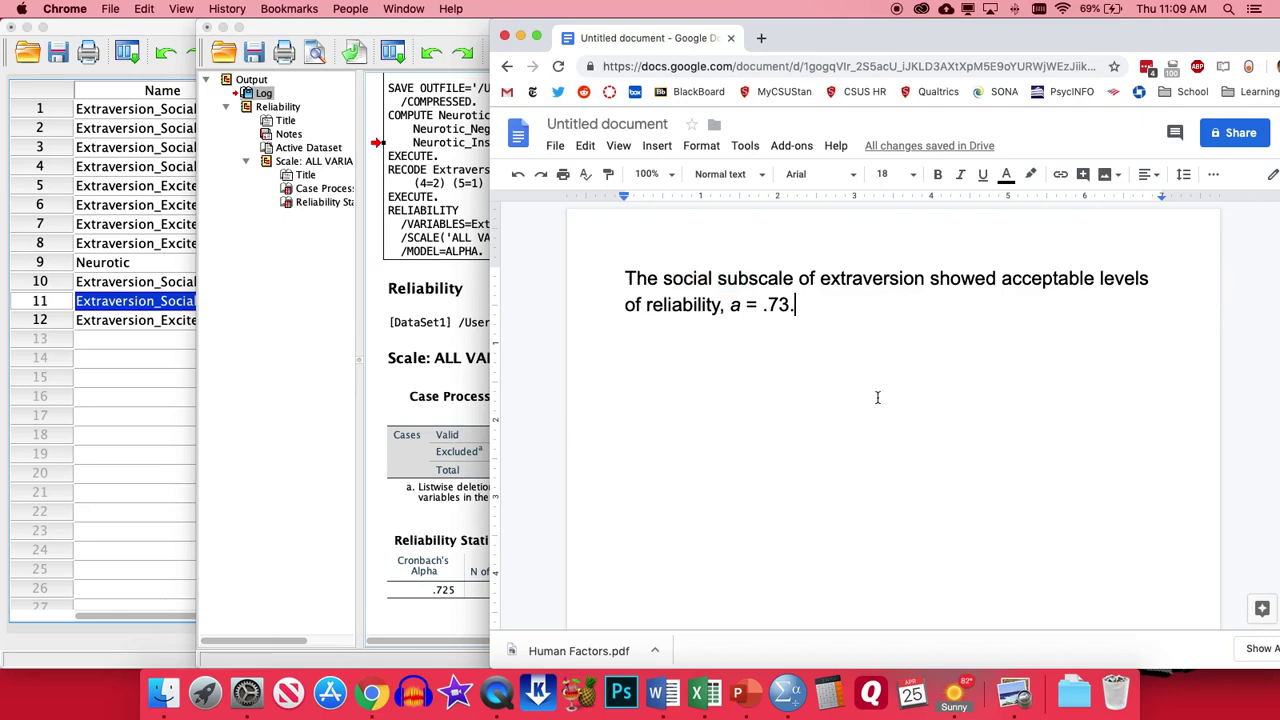
# Reopen Reliability Analysis, clear the old items and add Extraversion_Excite_1 and Extraversion_Excite_2.
pyautogui.click(109, 416)
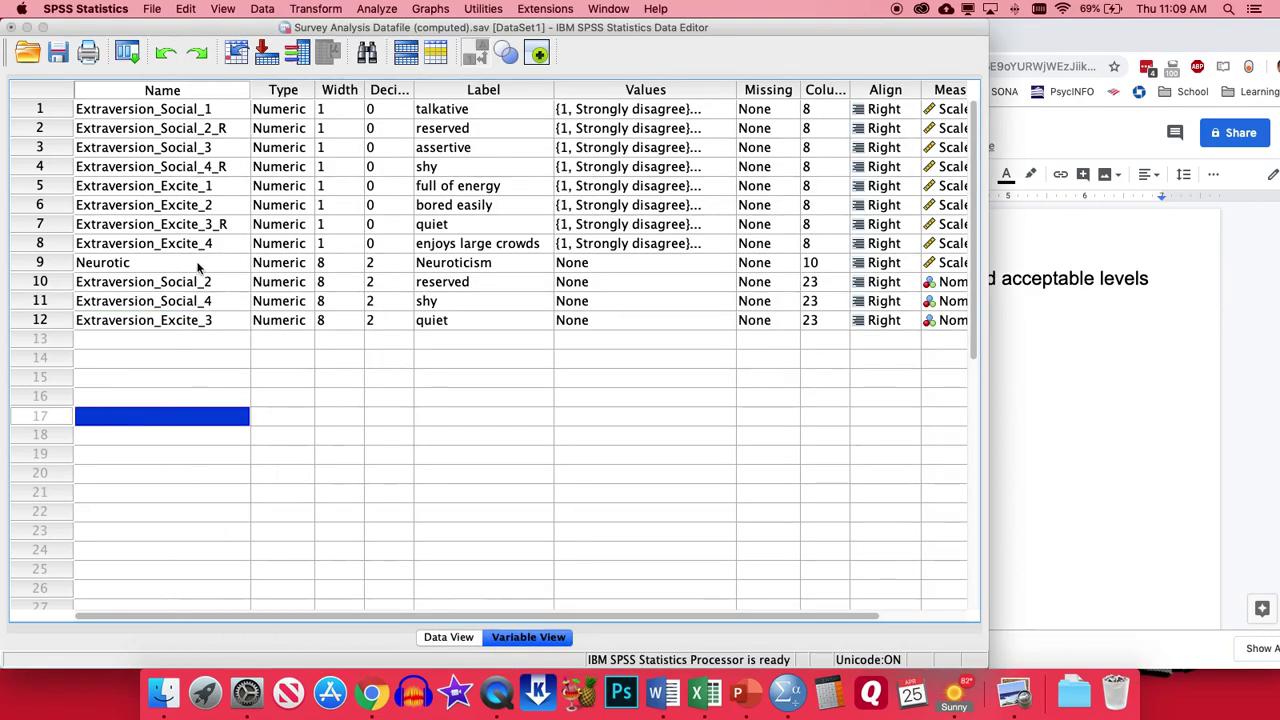
pyautogui.moveTo(198, 244); pyautogui.dragTo(198, 187)
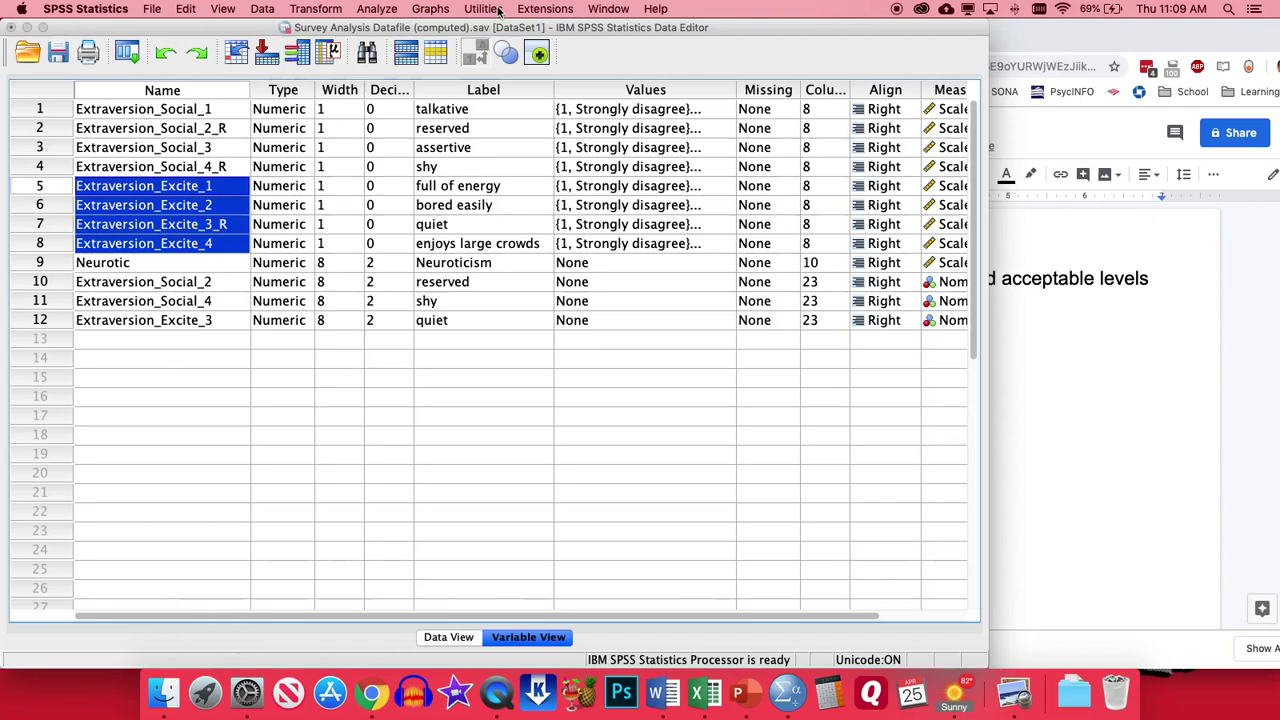
pyautogui.click(377, 9)
pyautogui.moveTo(470, 243)
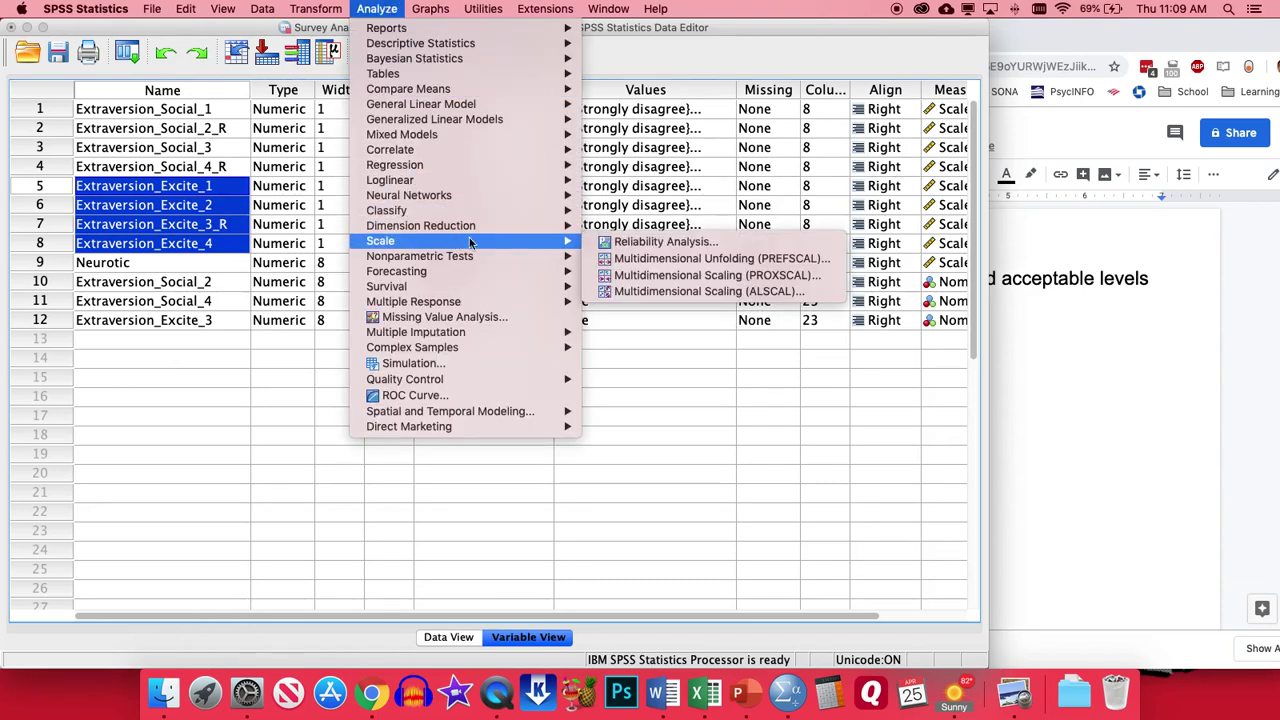
pyautogui.click(640, 249)
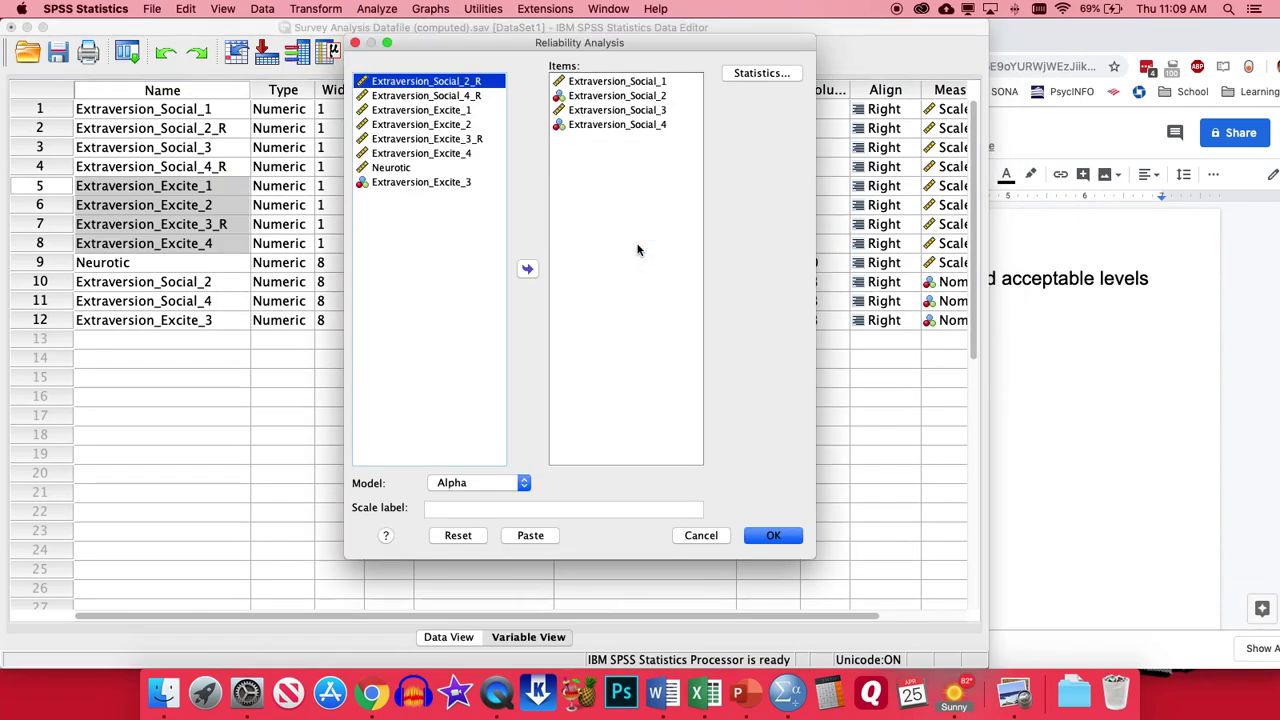
pyautogui.click(476, 540)
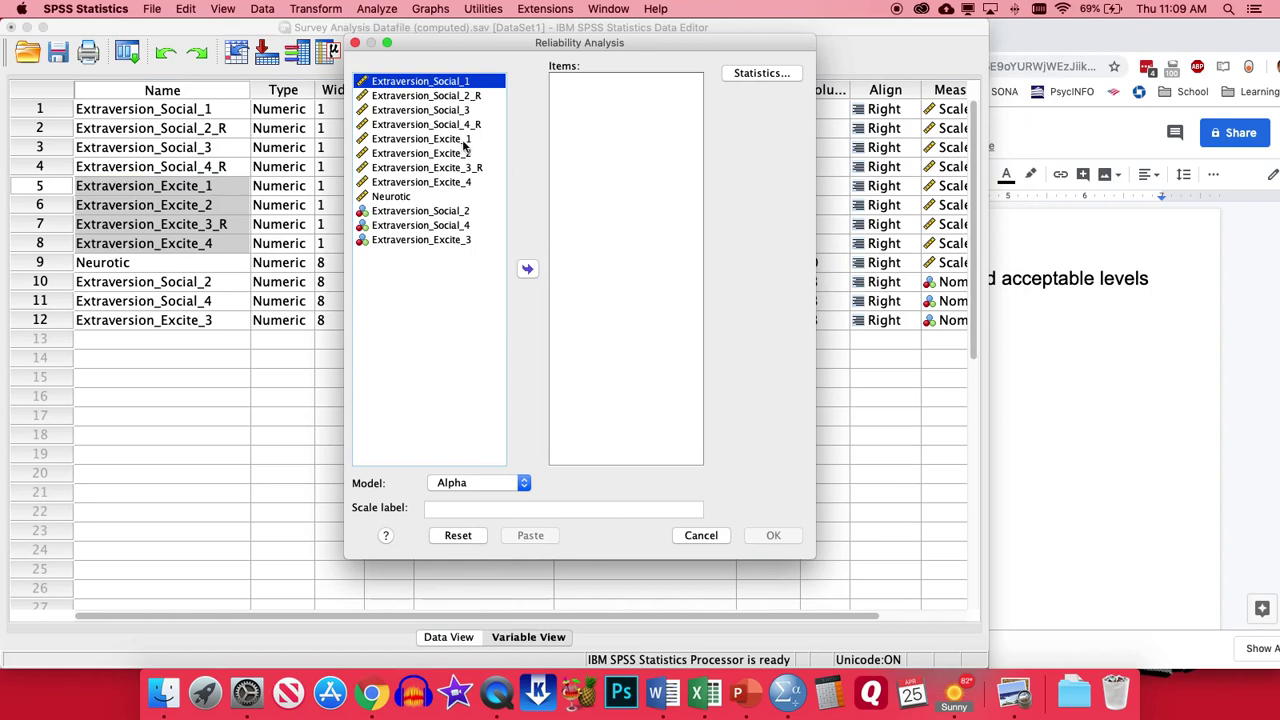
pyautogui.click(464, 143)
pyautogui.click(528, 268)
pyautogui.click(472, 140)
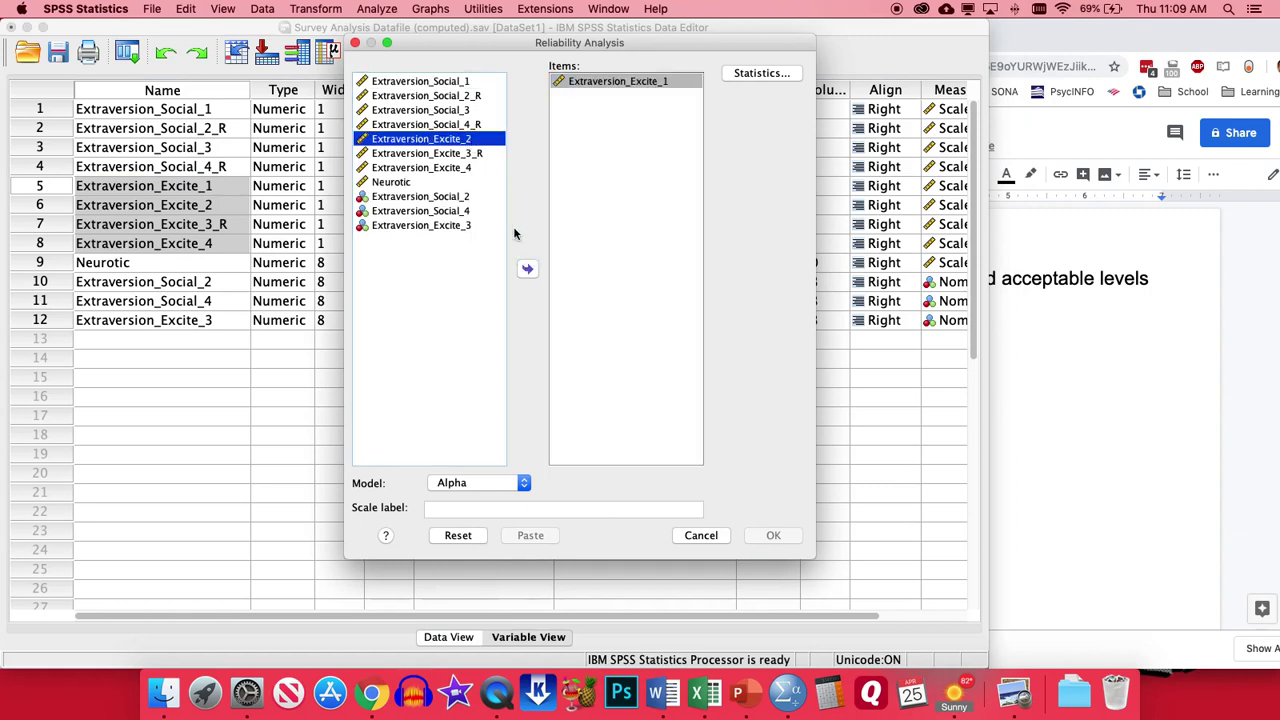
pyautogui.click(528, 270)
# Add Extraversion_Excite_3 and Extraversion_Excite_4, run the analysis and check Cronbach's alpha of .569.
pyautogui.click(462, 211)
pyautogui.click(526, 268)
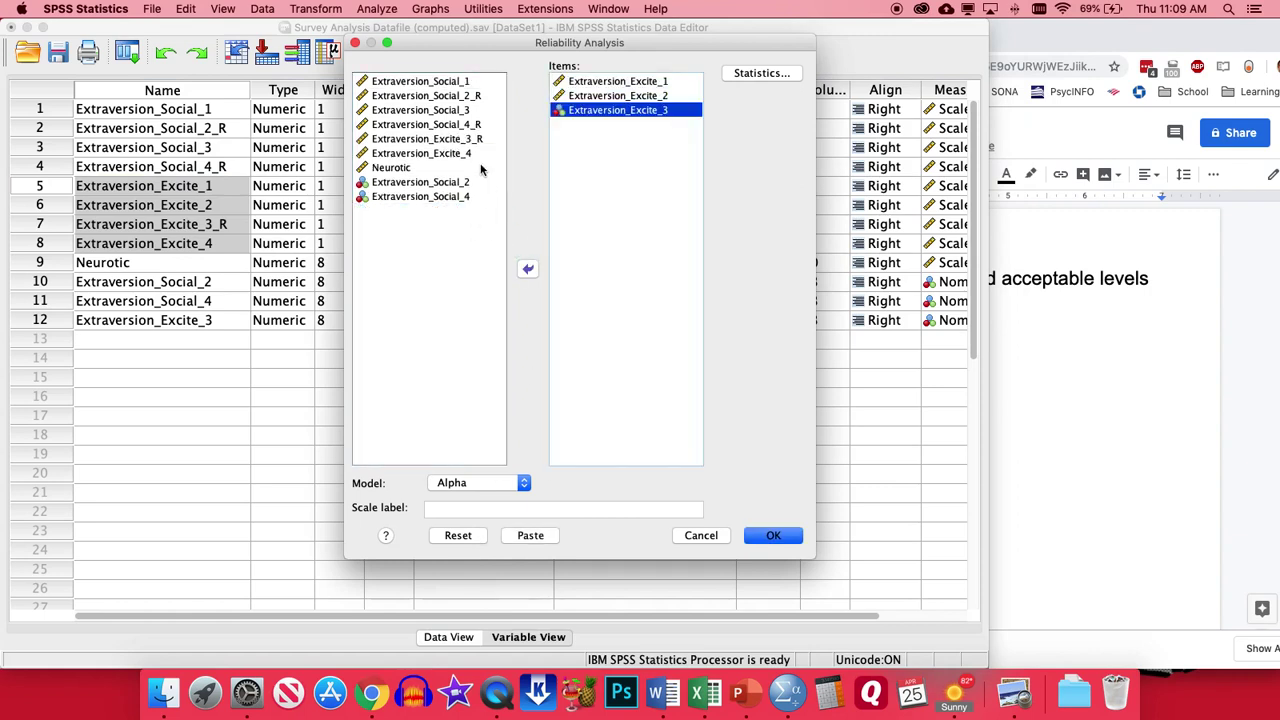
pyautogui.click(464, 153)
pyautogui.click(527, 268)
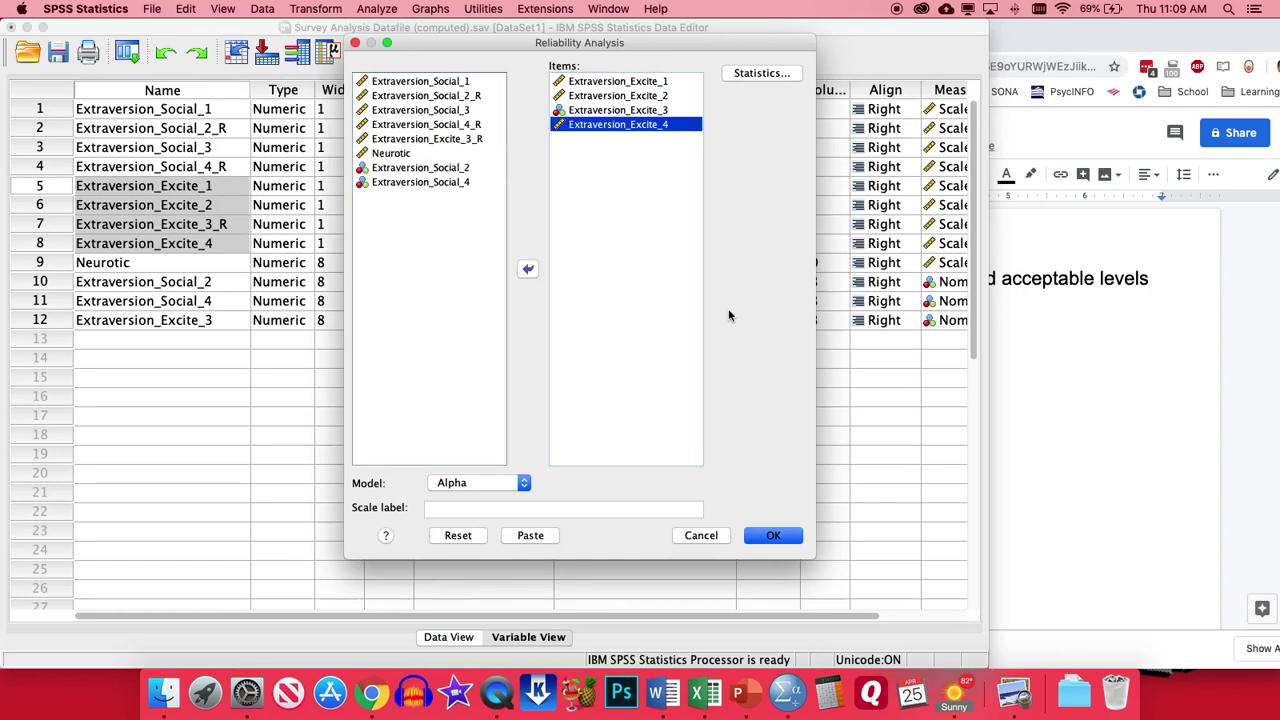
pyautogui.click(772, 535)
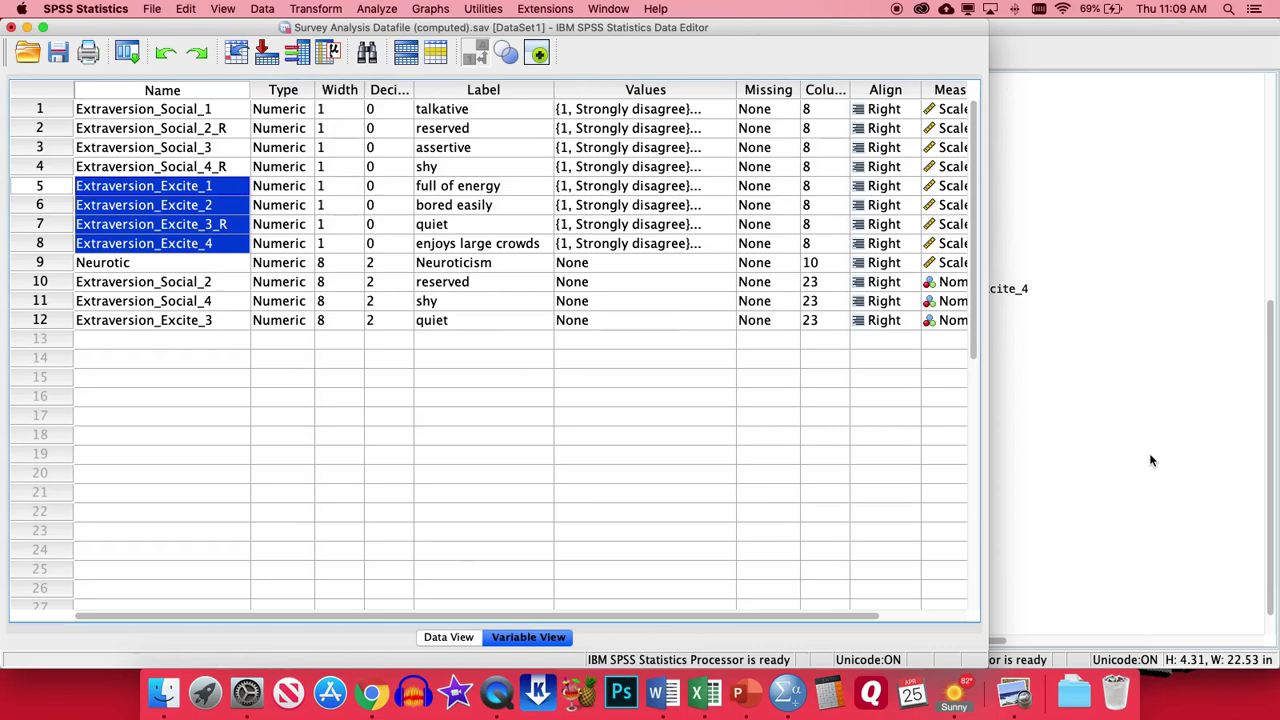
pyautogui.scroll(-1, 612, 475)
pyautogui.click(495, 595)
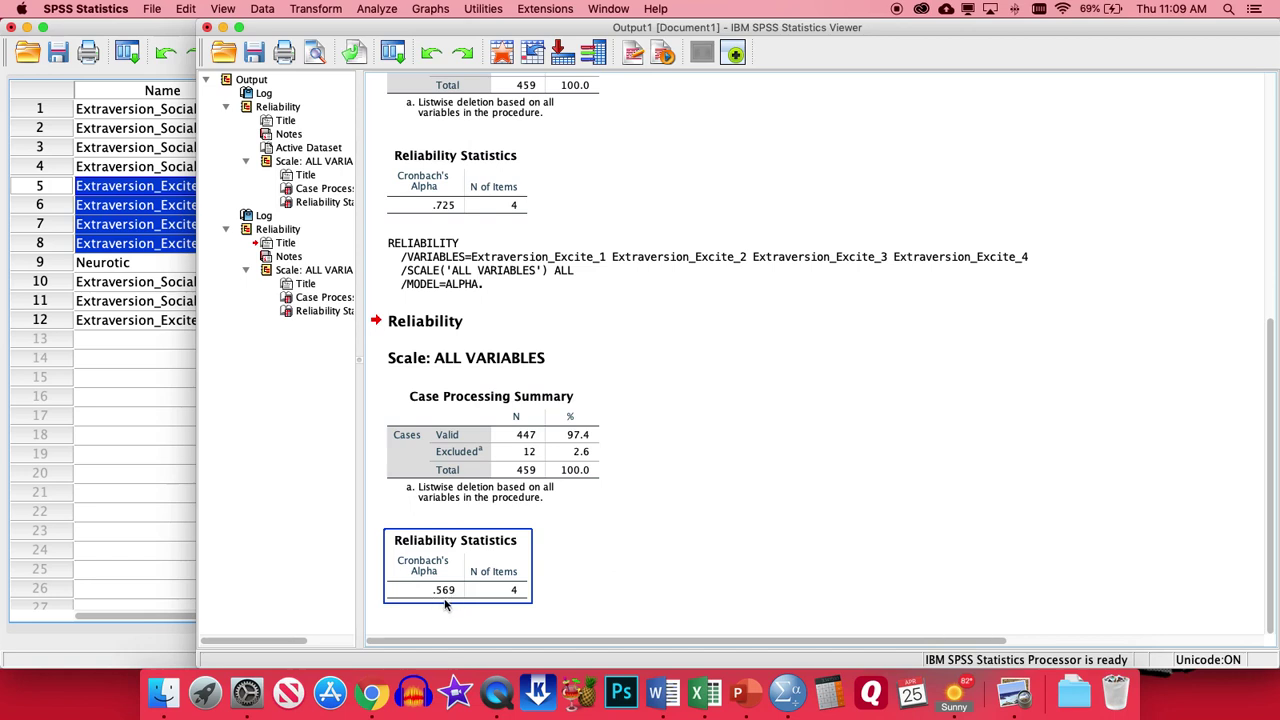
pyautogui.click(606, 611)
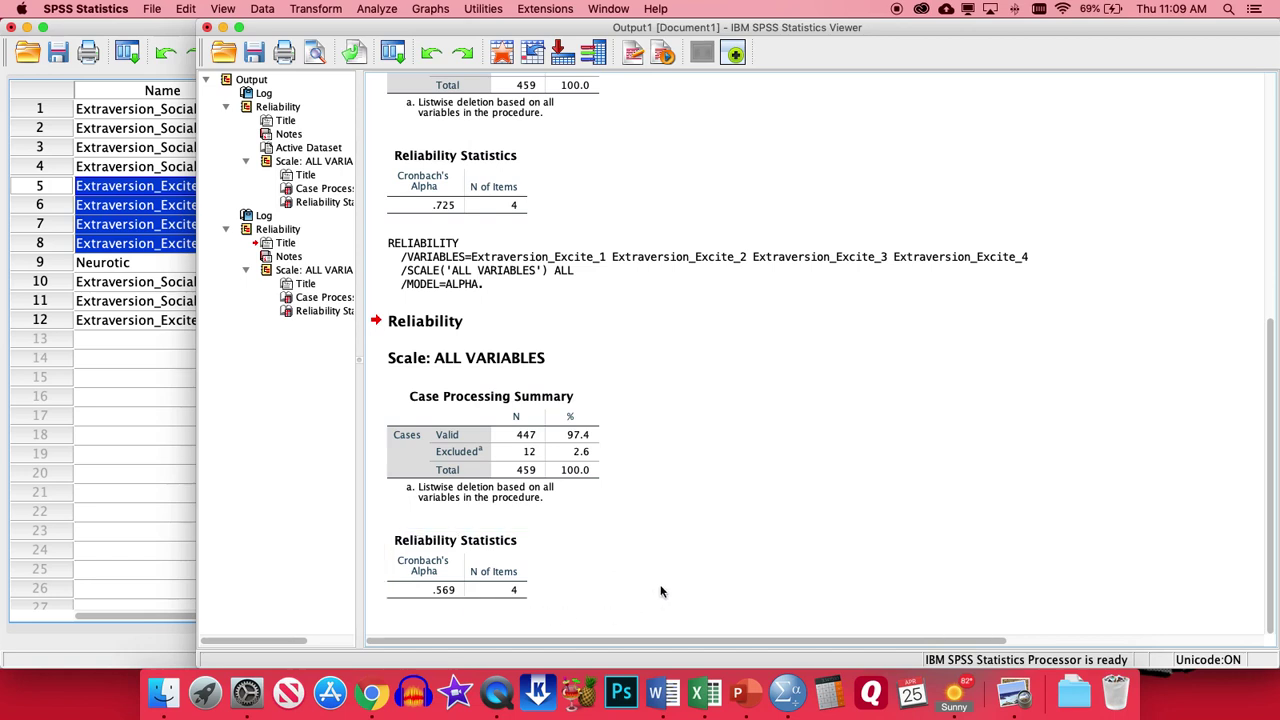
# Type 'The excitement subscale of extraversion showed unacceptable levels of reliability, a = .57' with italic a.
pyautogui.press('super+Tab')
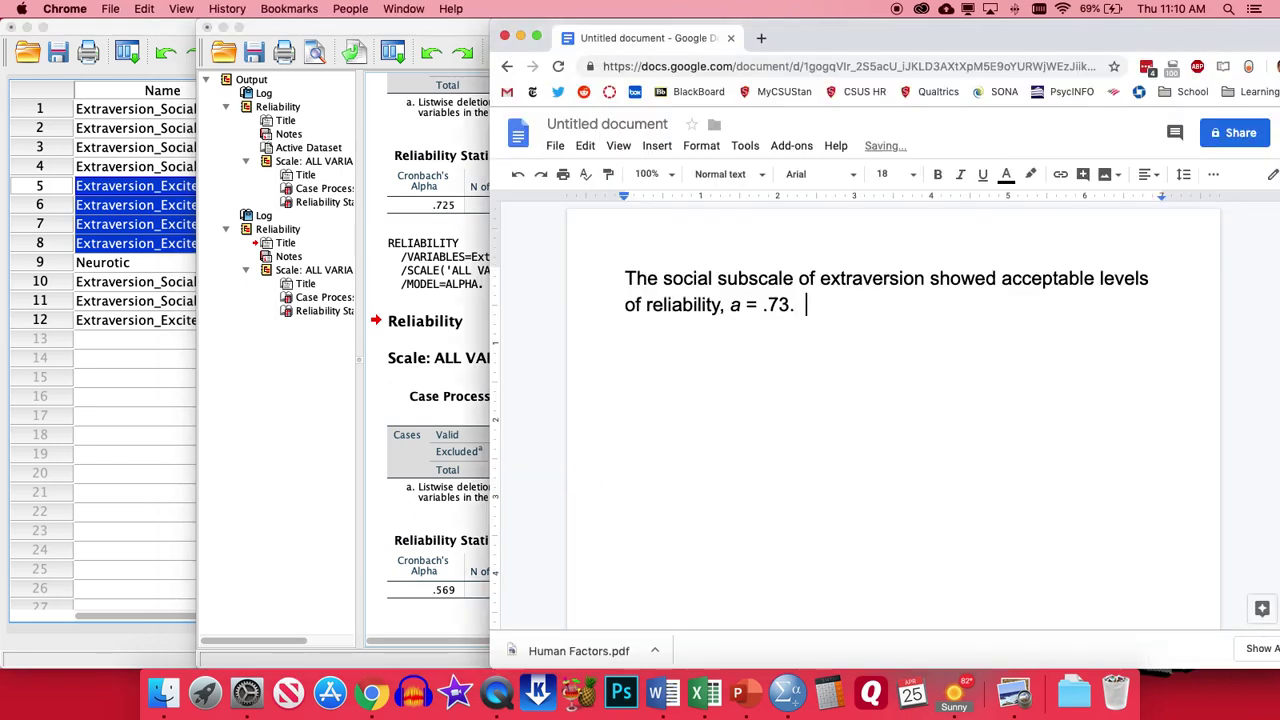
pyautogui.write('The excitement')
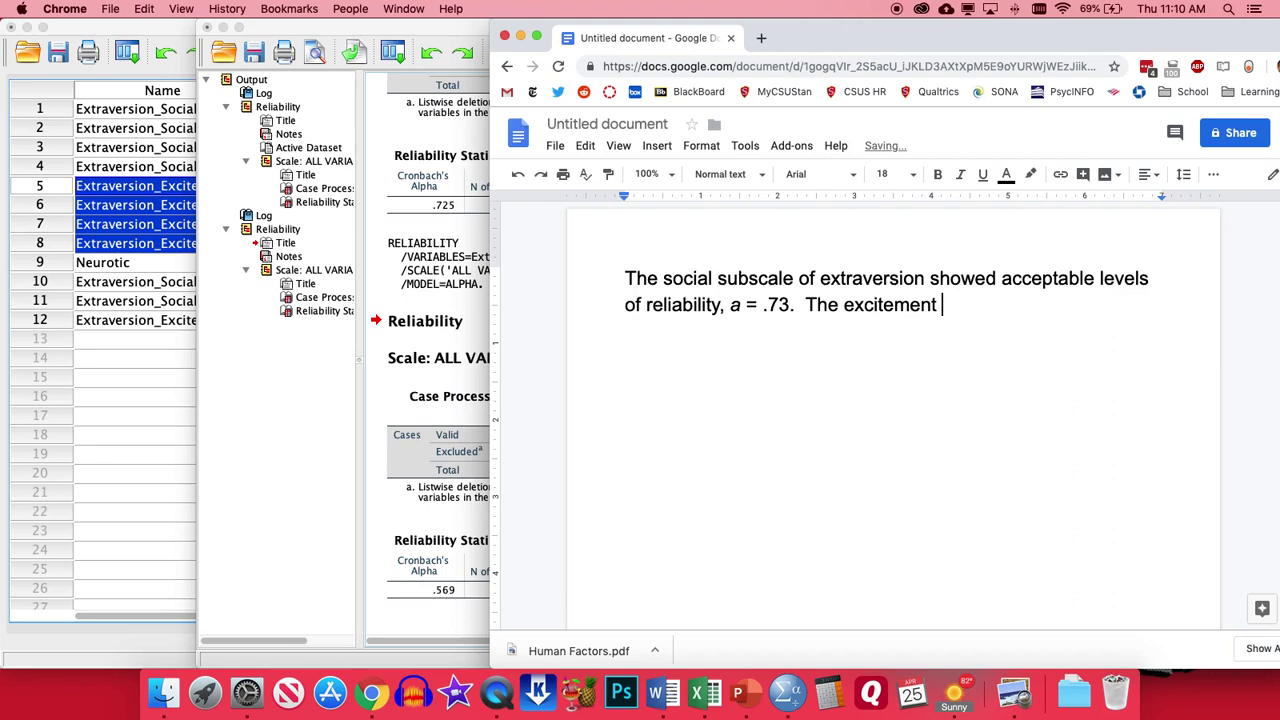
pyautogui.write('subscale of extrav')
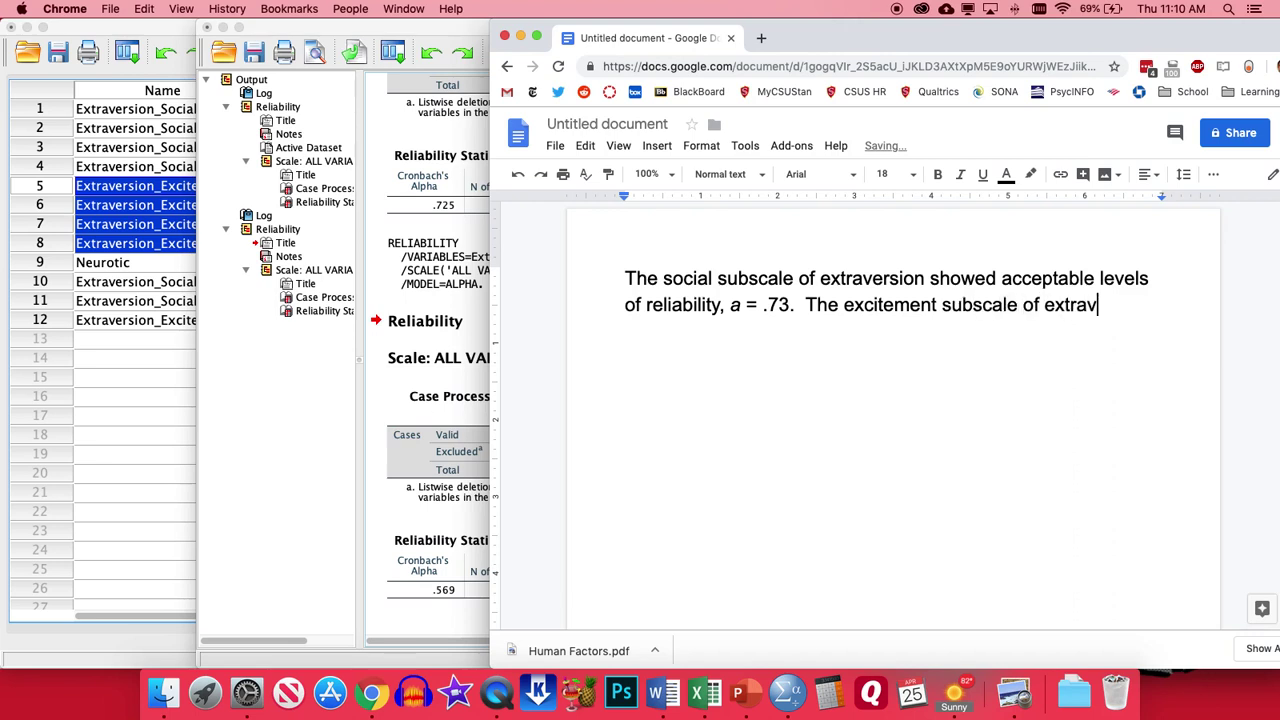
pyautogui.write('ersion showed unaccep')
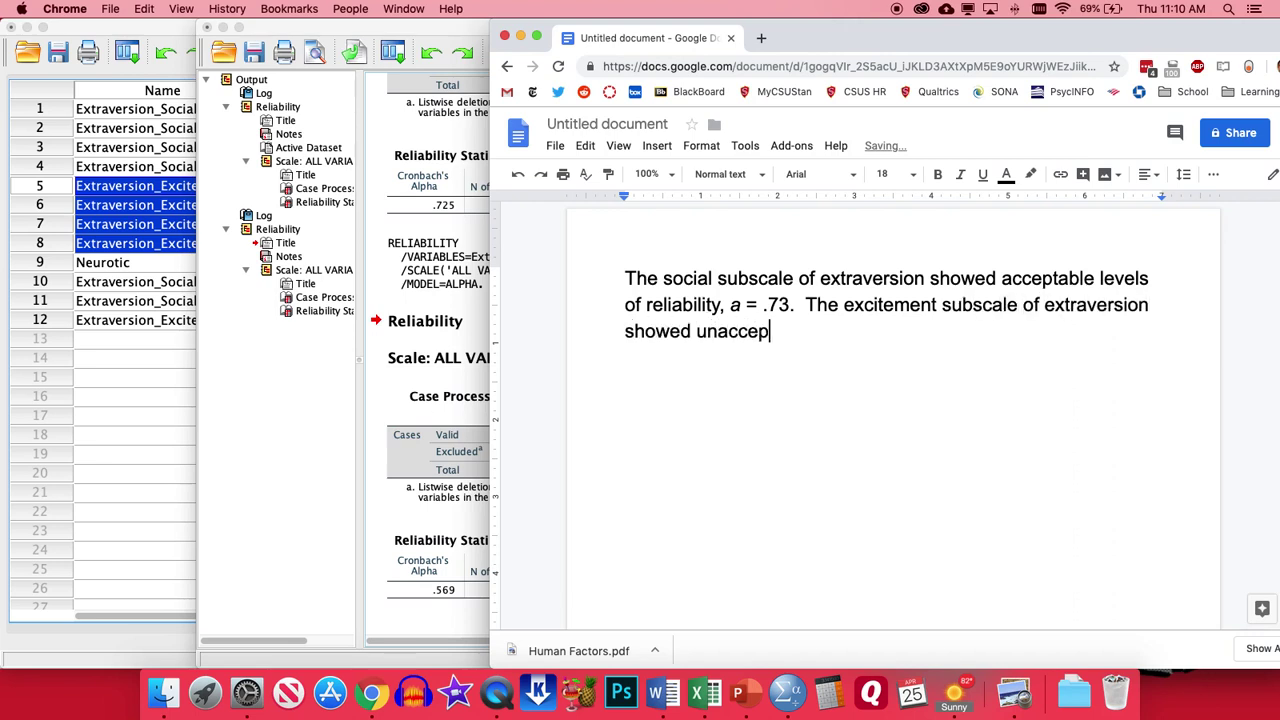
pyautogui.write('table levels of reliabili')
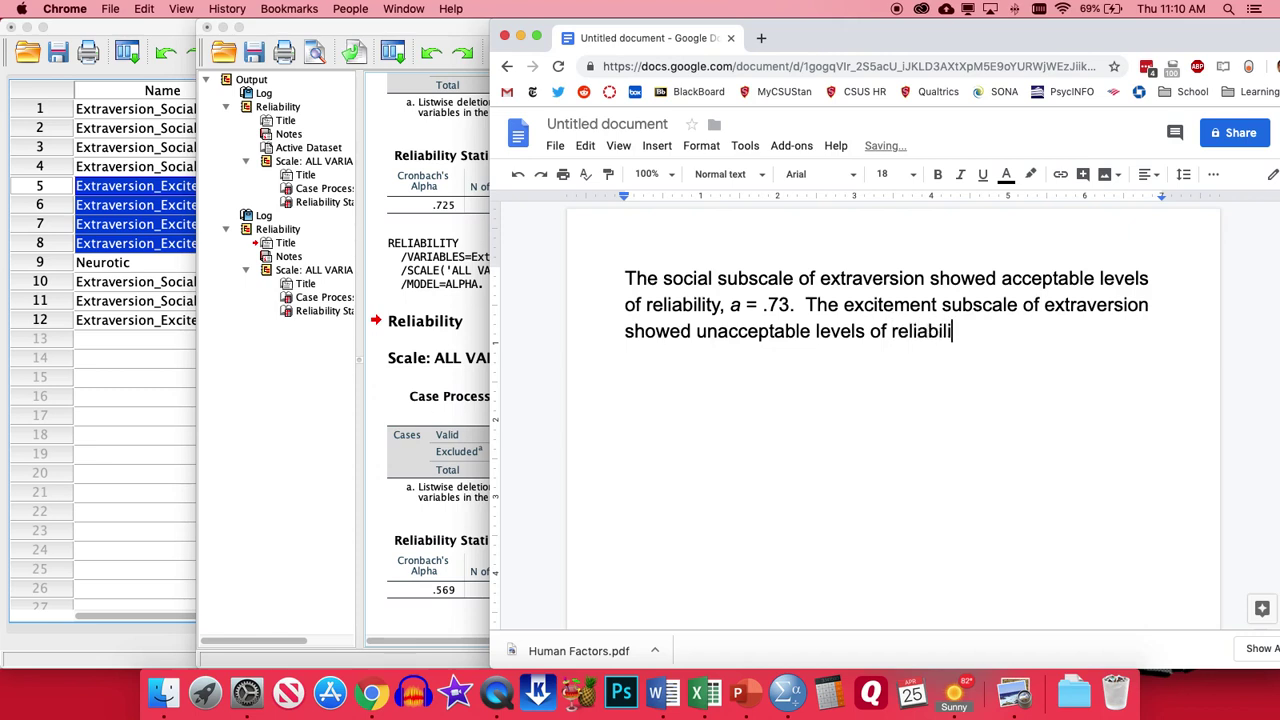
pyautogui.write('ty,')
pyautogui.press('cmd+i')
pyautogui.write('a')
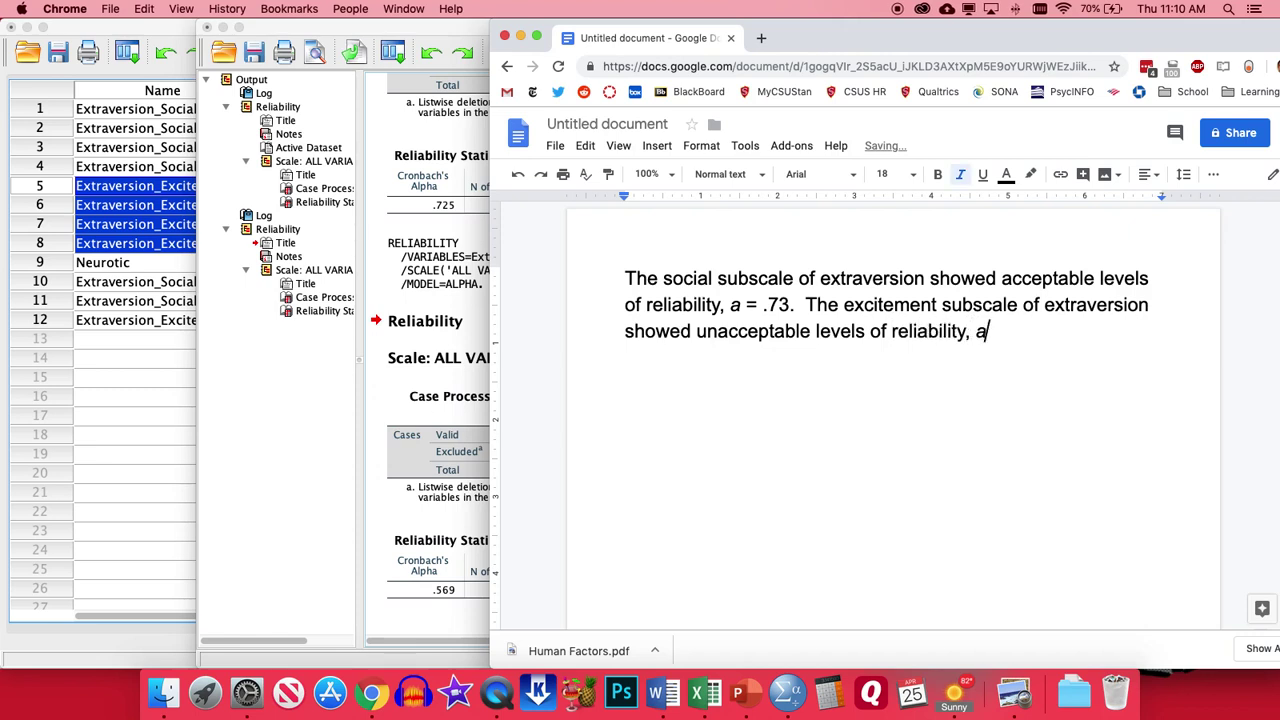
pyautogui.press('cmd+i')
pyautogui.write('= .57.')
# Select and deselect parts of the new sentence to review its wording.
pyautogui.press('cmd+a')
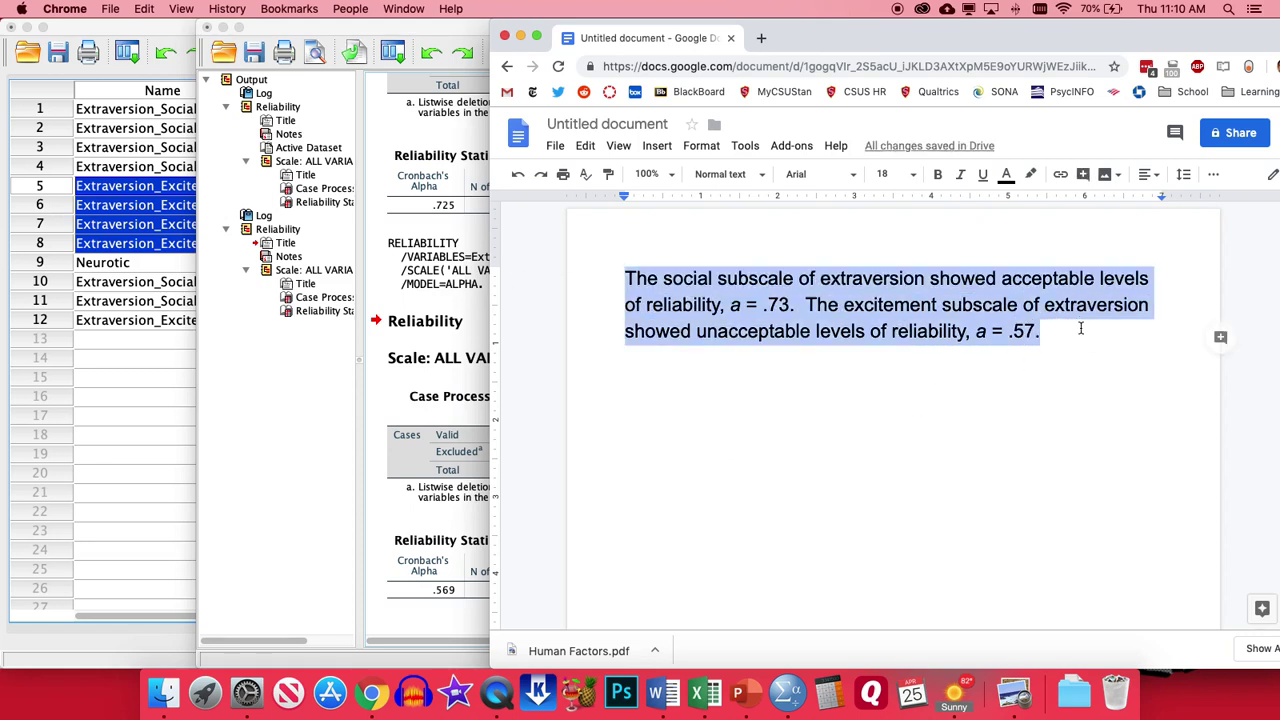
pyautogui.click(1090, 335)
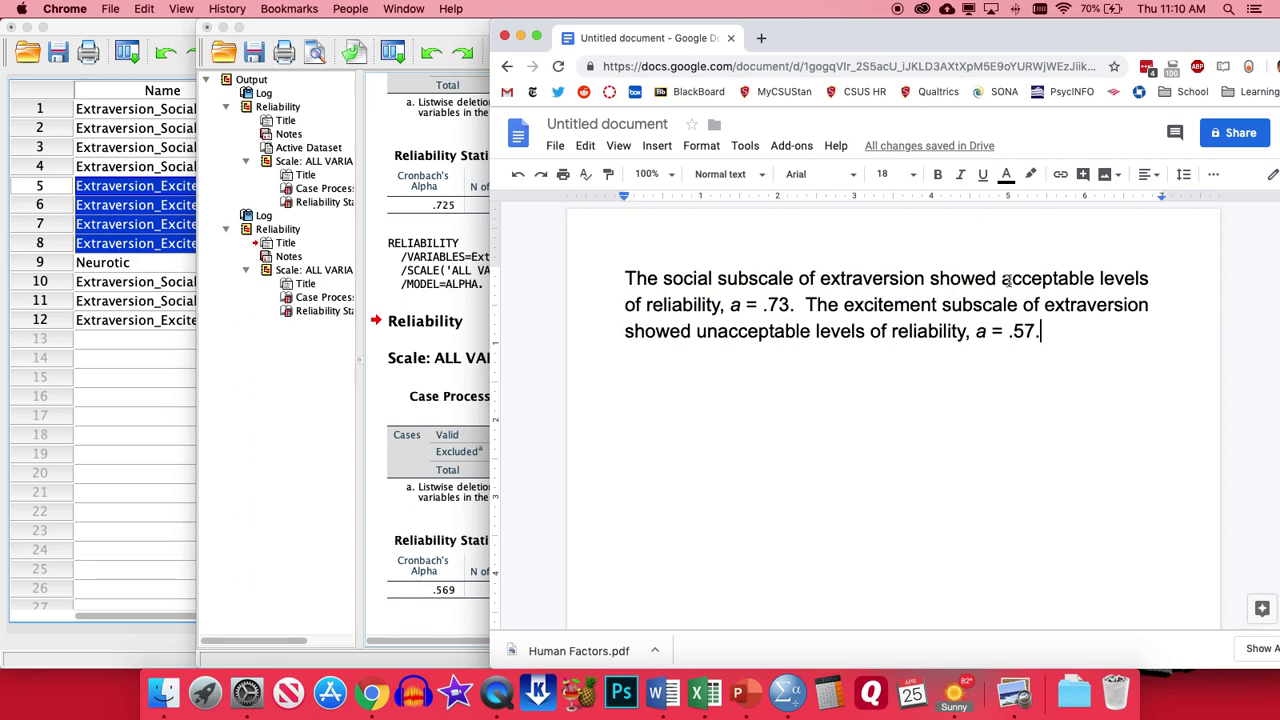
pyautogui.moveTo(1006, 280); pyautogui.dragTo(968, 340)
pyautogui.click(968, 340)
# Bring the SPSS Data Editor forward and select the eight extraversion item names in rows 1–8.
pyautogui.click(122, 457)
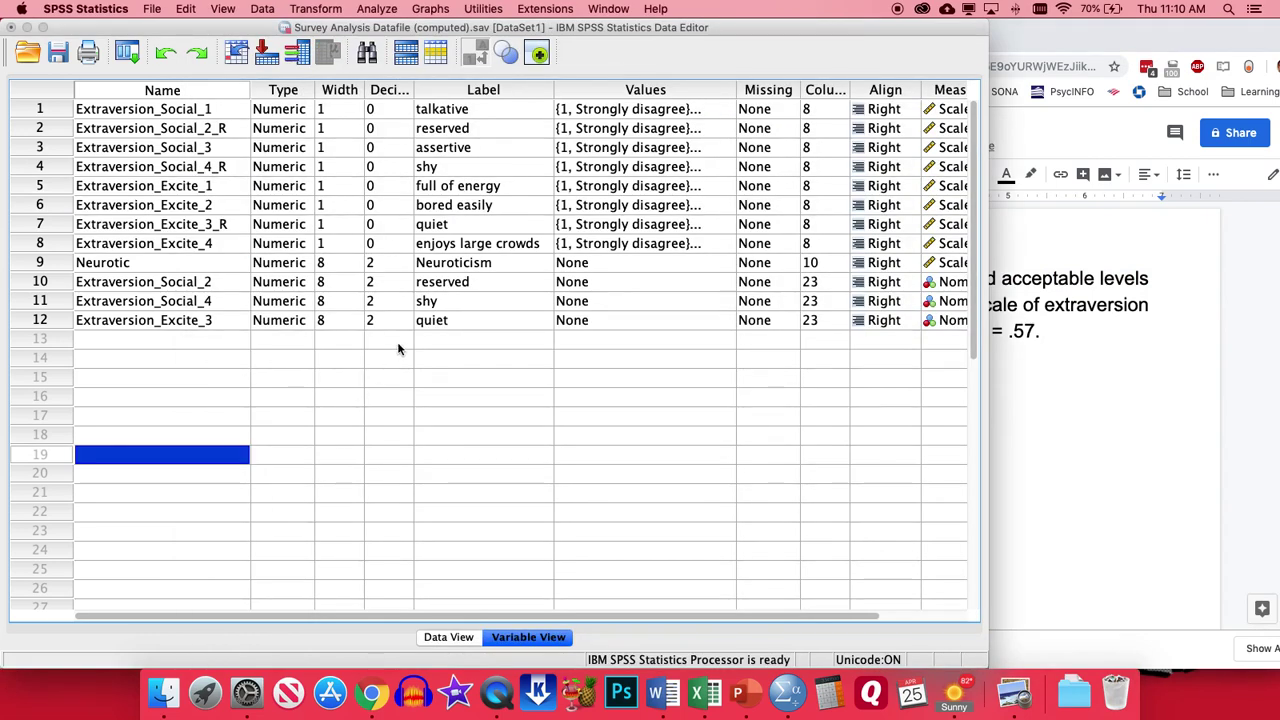
pyautogui.moveTo(203, 113); pyautogui.dragTo(209, 250)
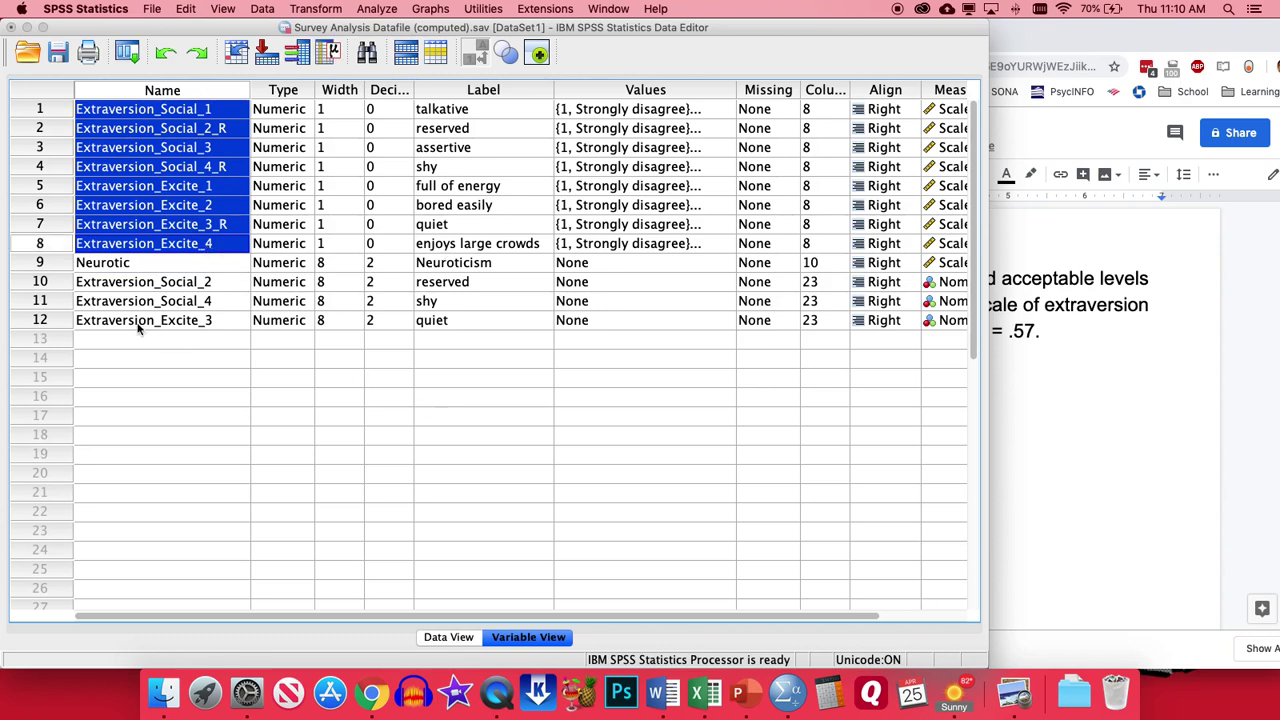
pyautogui.click(62, 266)
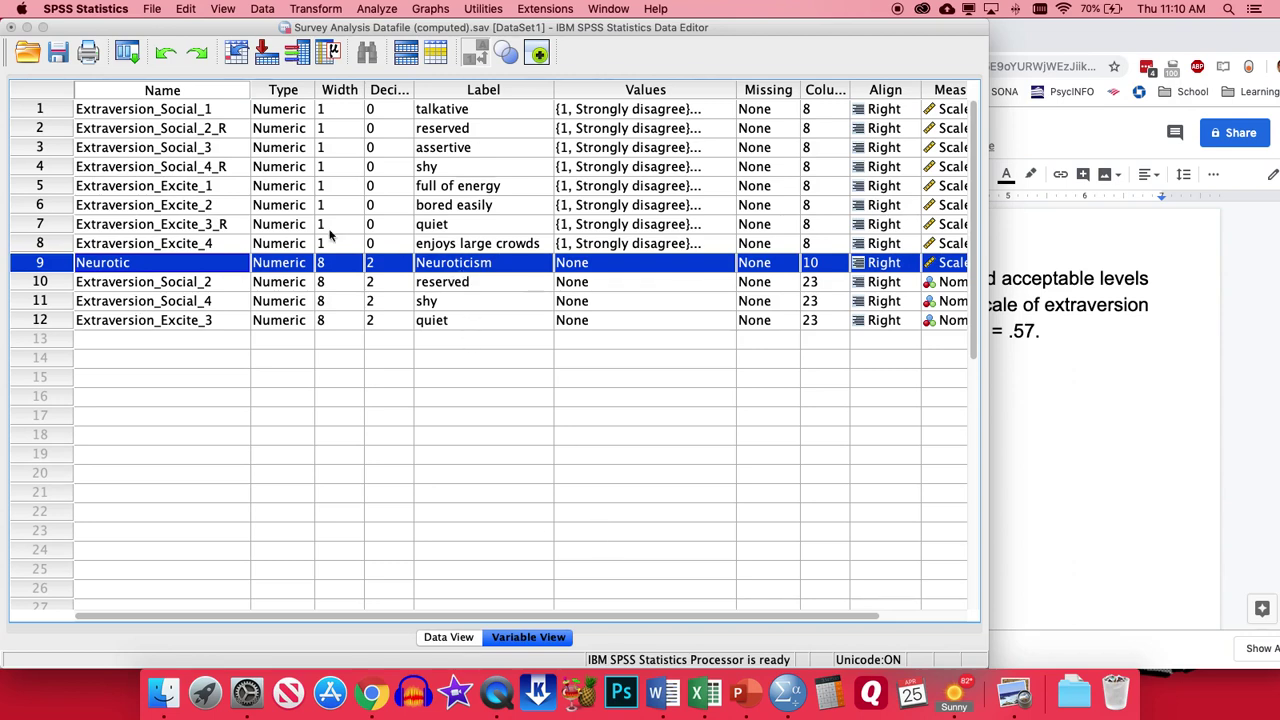
pyautogui.moveTo(209, 244); pyautogui.dragTo(220, 108)
pyautogui.click(166, 266)
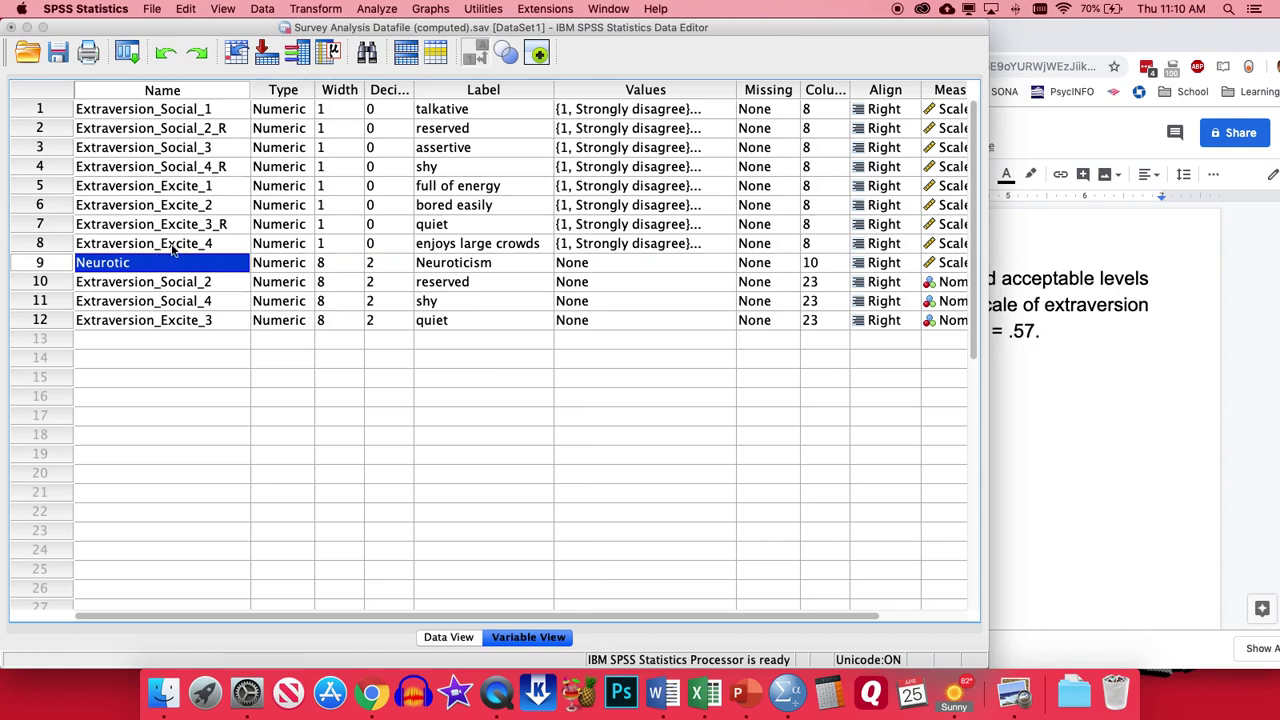
pyautogui.moveTo(172, 249); pyautogui.dragTo(208, 115)
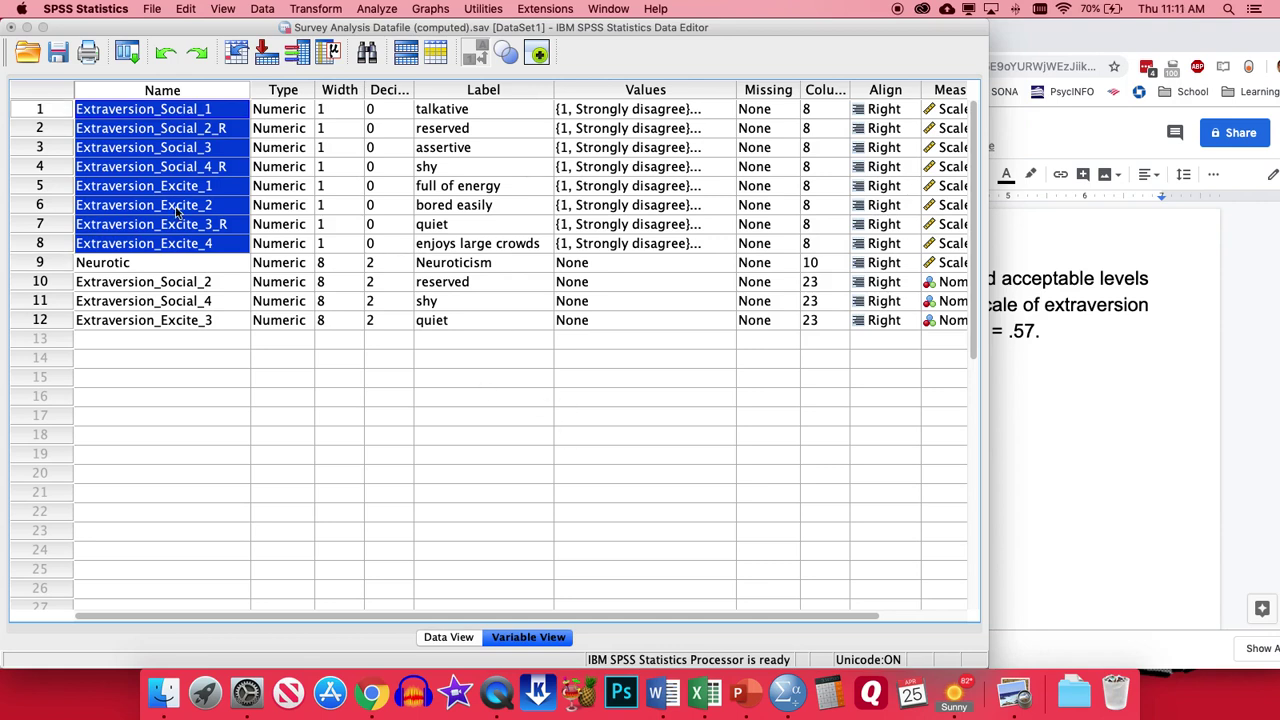
# Open Compute Variable, reset the old Neurotic formula and name the target Extraversion.
pyautogui.click(303, 10)
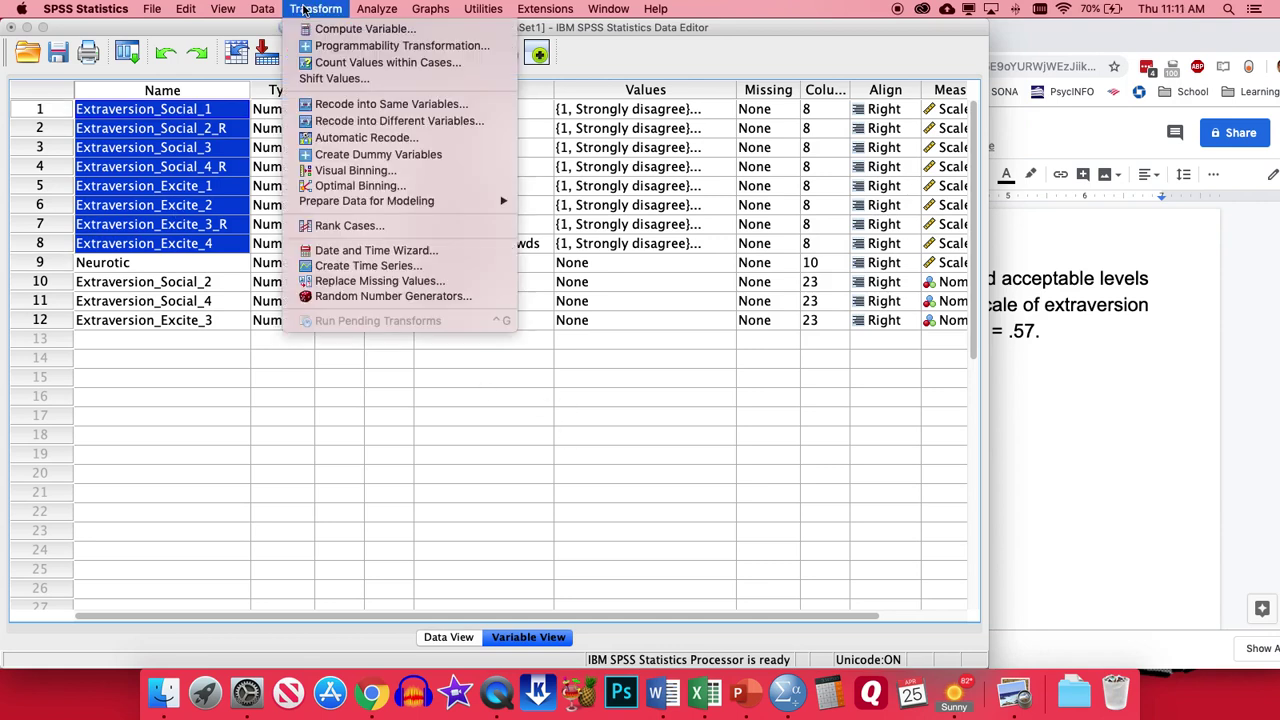
pyautogui.click(415, 36)
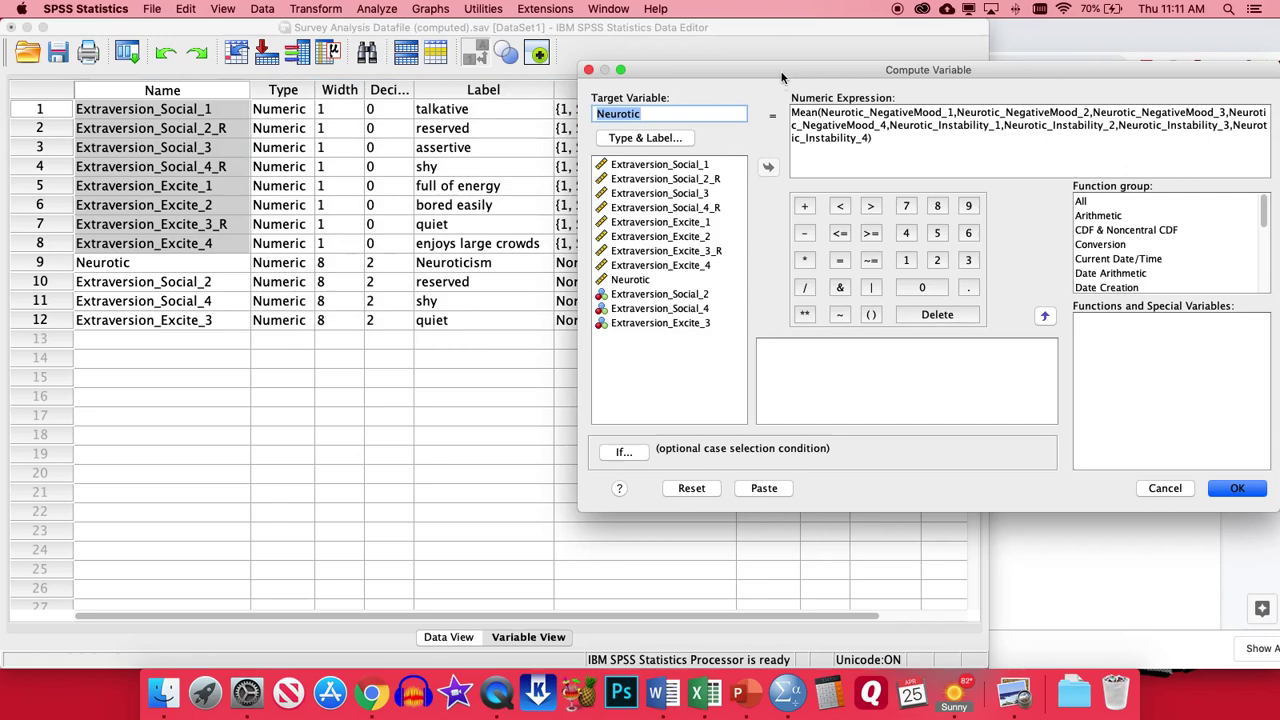
pyautogui.click(647, 515)
pyautogui.moveTo(692, 100); pyautogui.dragTo(507, 94)
pyautogui.write('Ex')
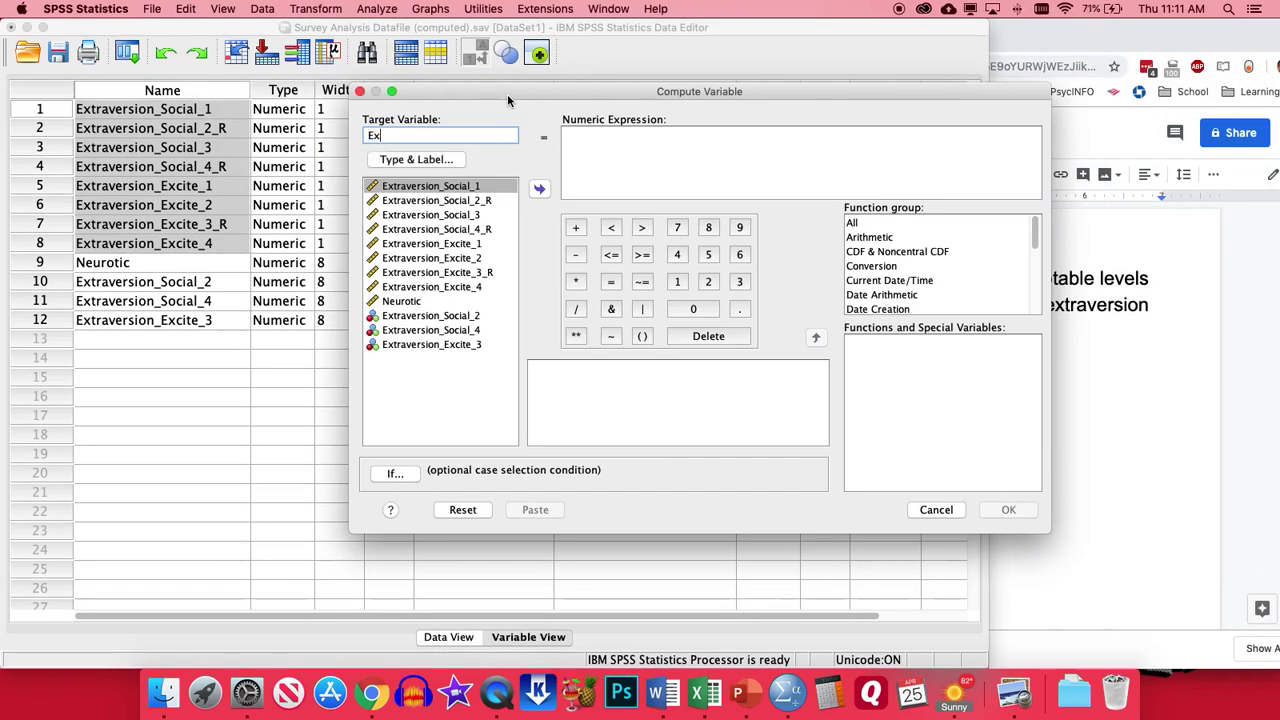
pyautogui.write('traversion')
# Build a parenthesised sum of Extraversion_Social_1 through Extraversion_Social_4 in the numeric expression.
pyautogui.click(667, 150)
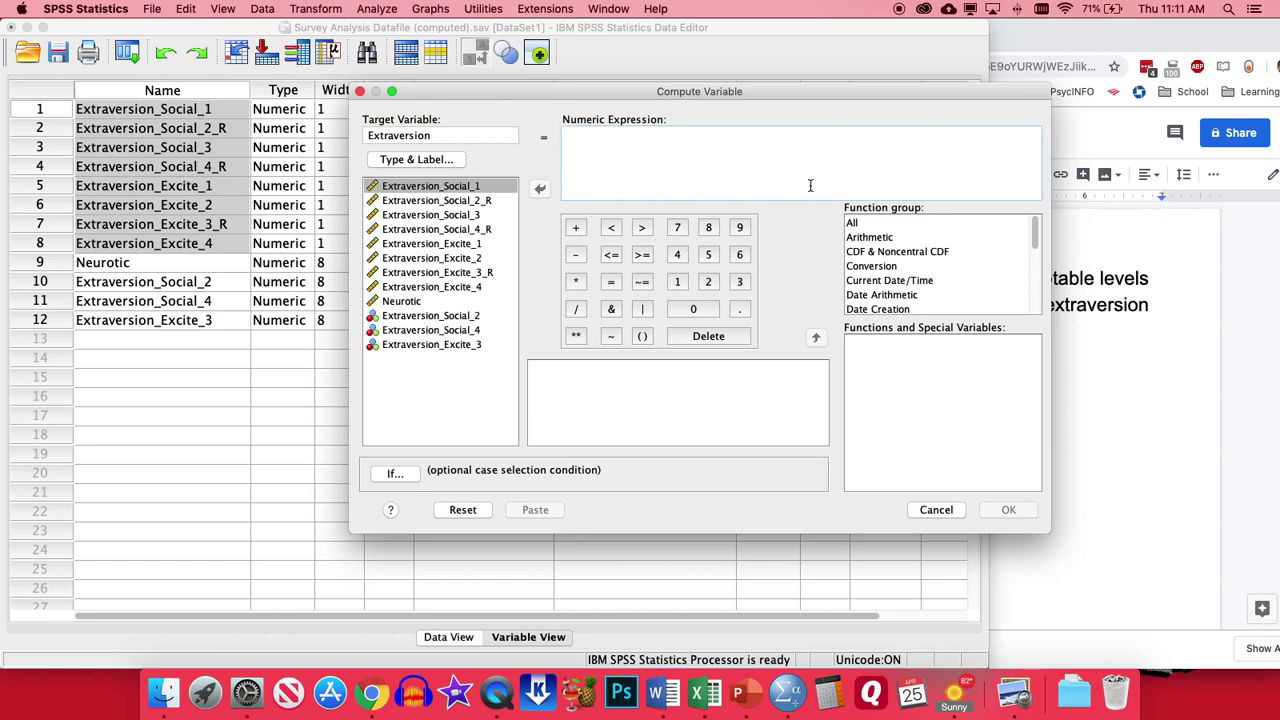
pyautogui.click(643, 336)
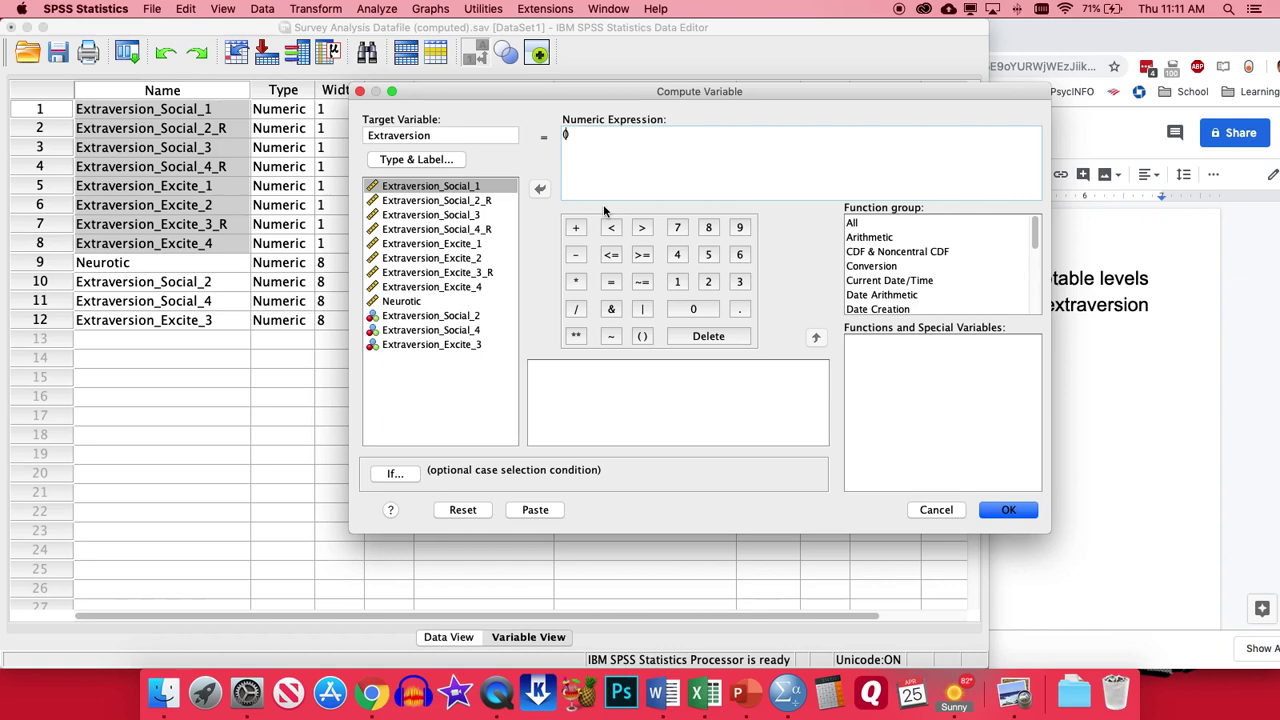
pyautogui.click(466, 190)
pyautogui.click(539, 190)
pyautogui.click(478, 202)
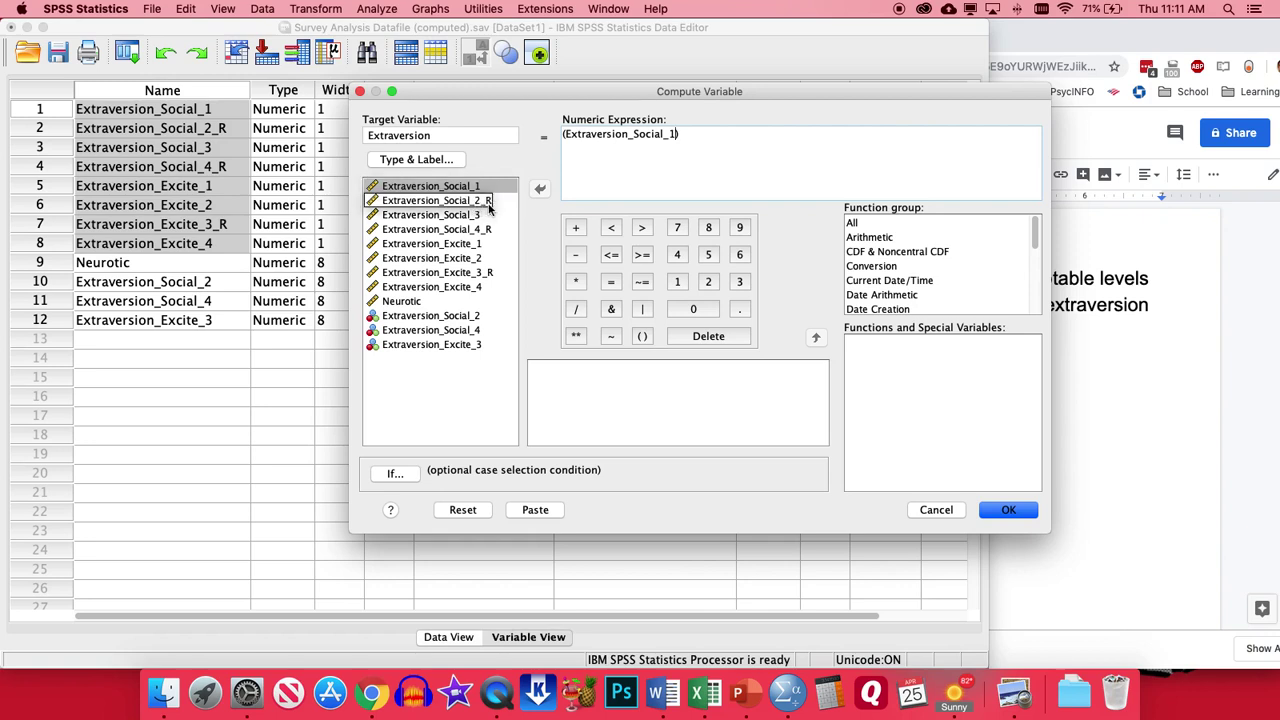
pyautogui.click(576, 229)
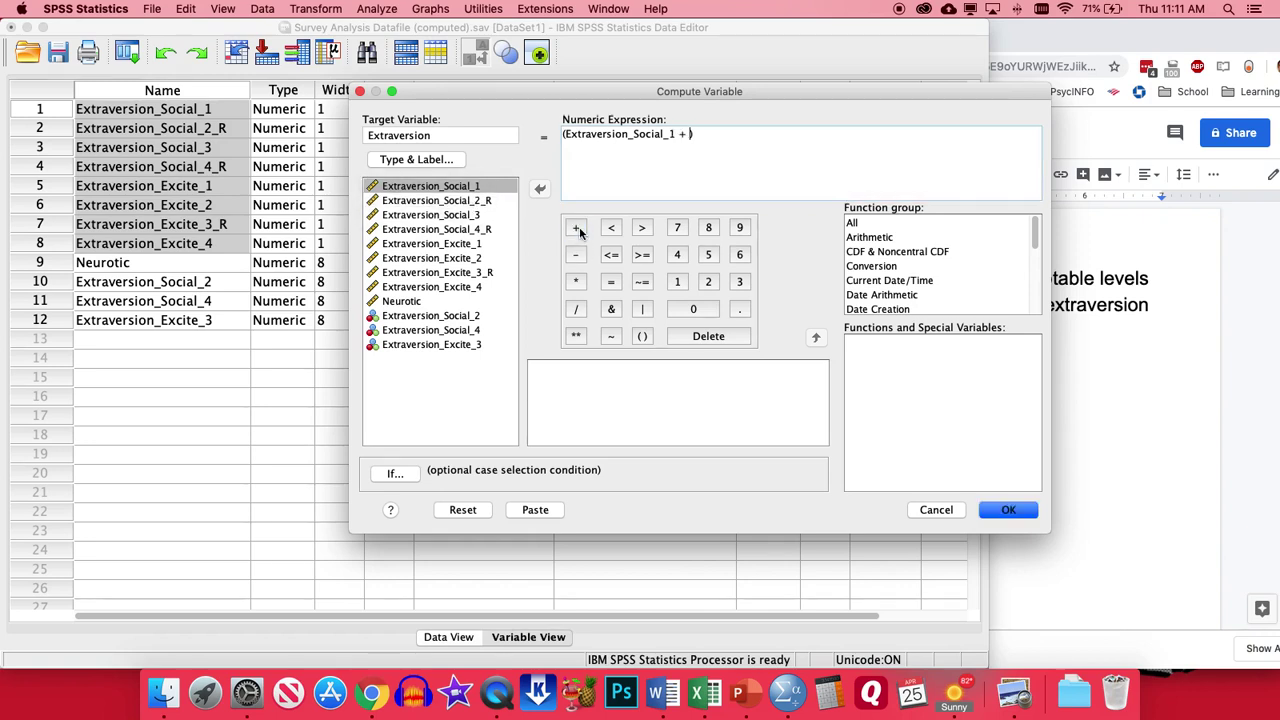
pyautogui.click(468, 317)
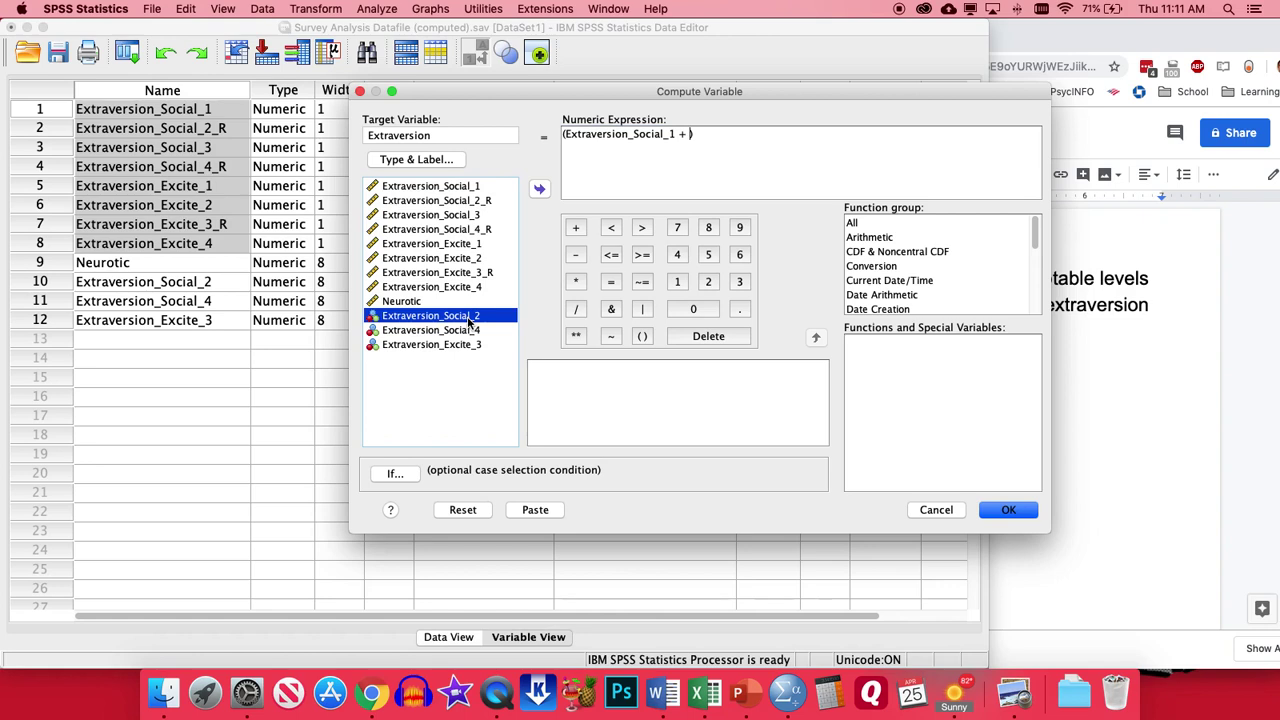
pyautogui.click(540, 189)
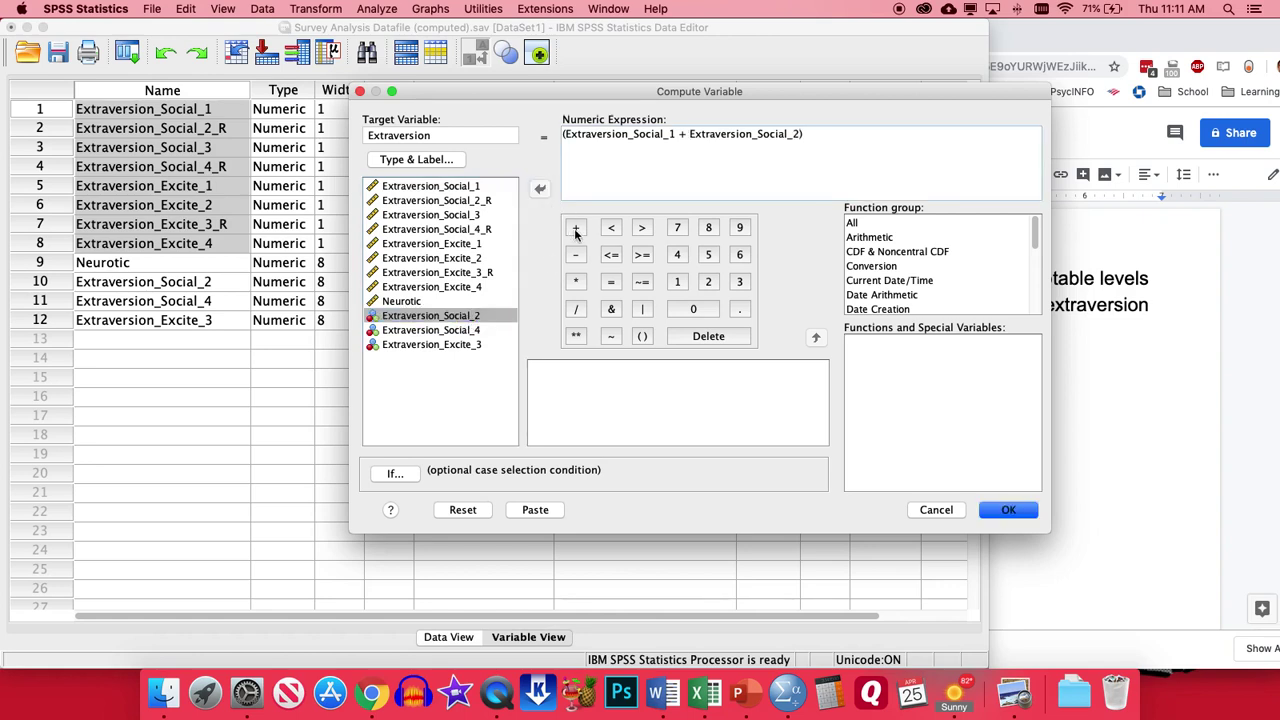
pyautogui.click(576, 229)
pyautogui.click(469, 215)
pyautogui.click(539, 190)
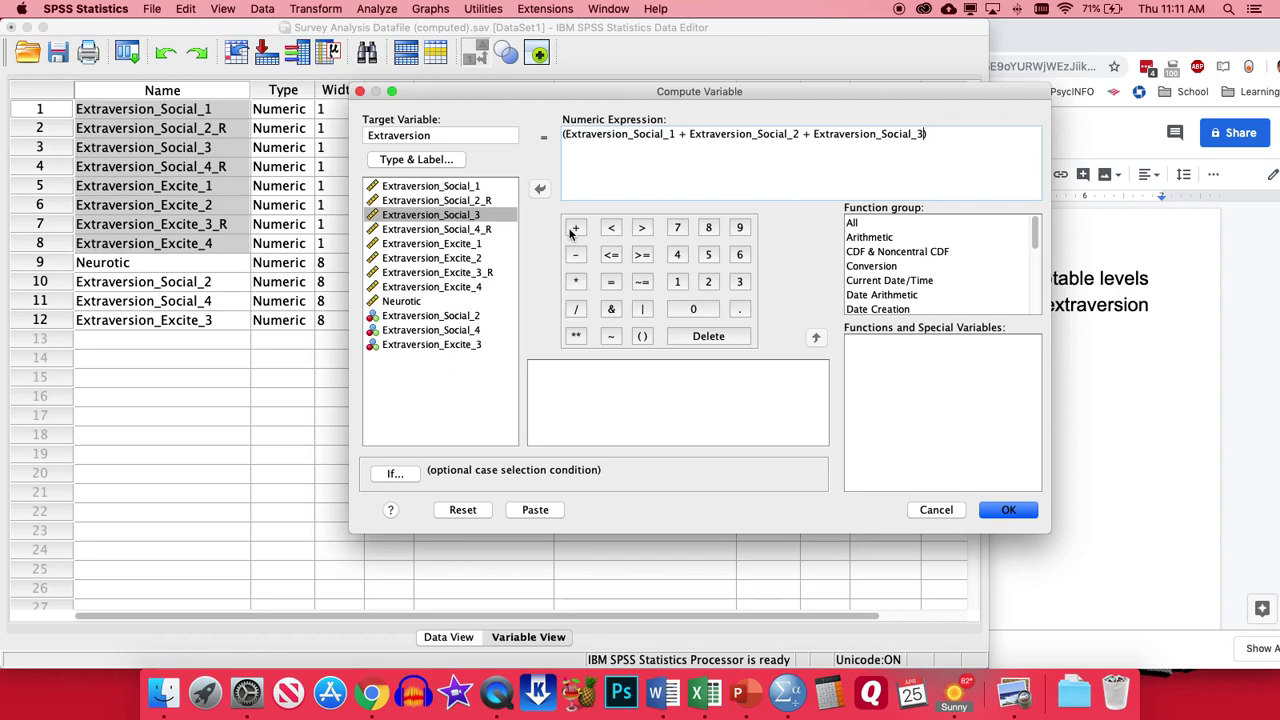
pyautogui.click(575, 230)
pyautogui.click(465, 332)
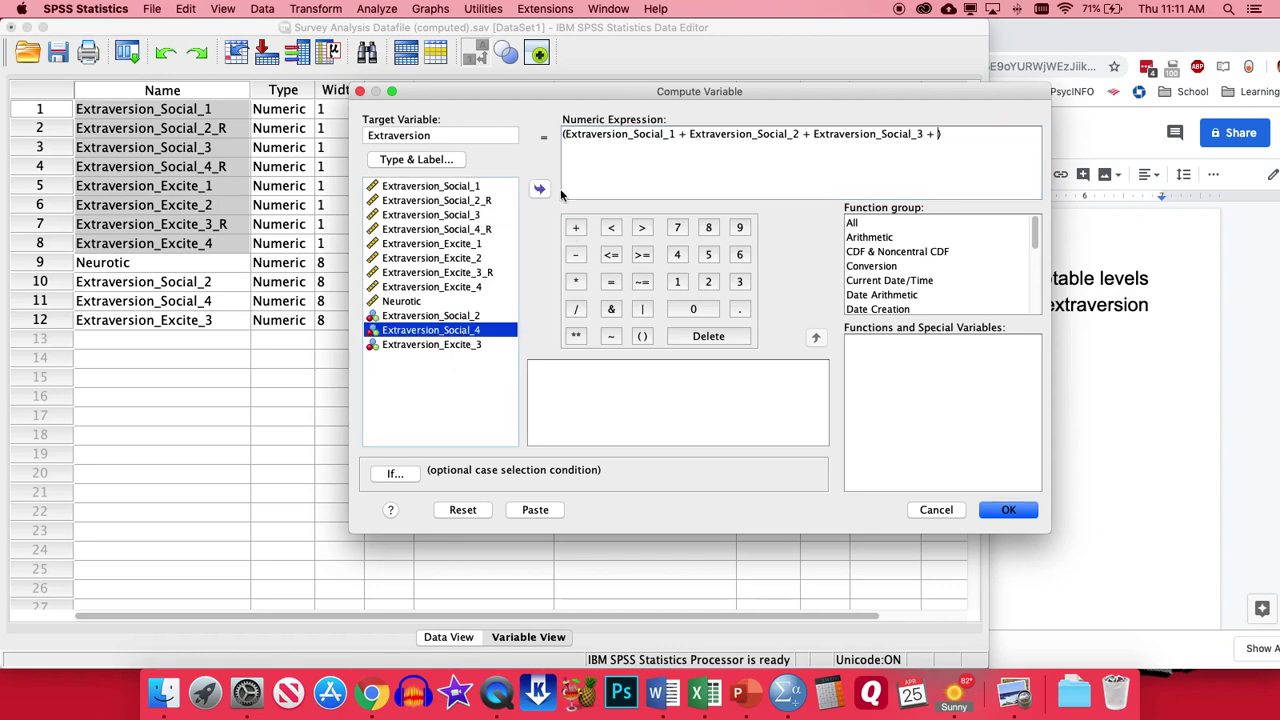
pyautogui.click(540, 189)
pyautogui.click(576, 229)
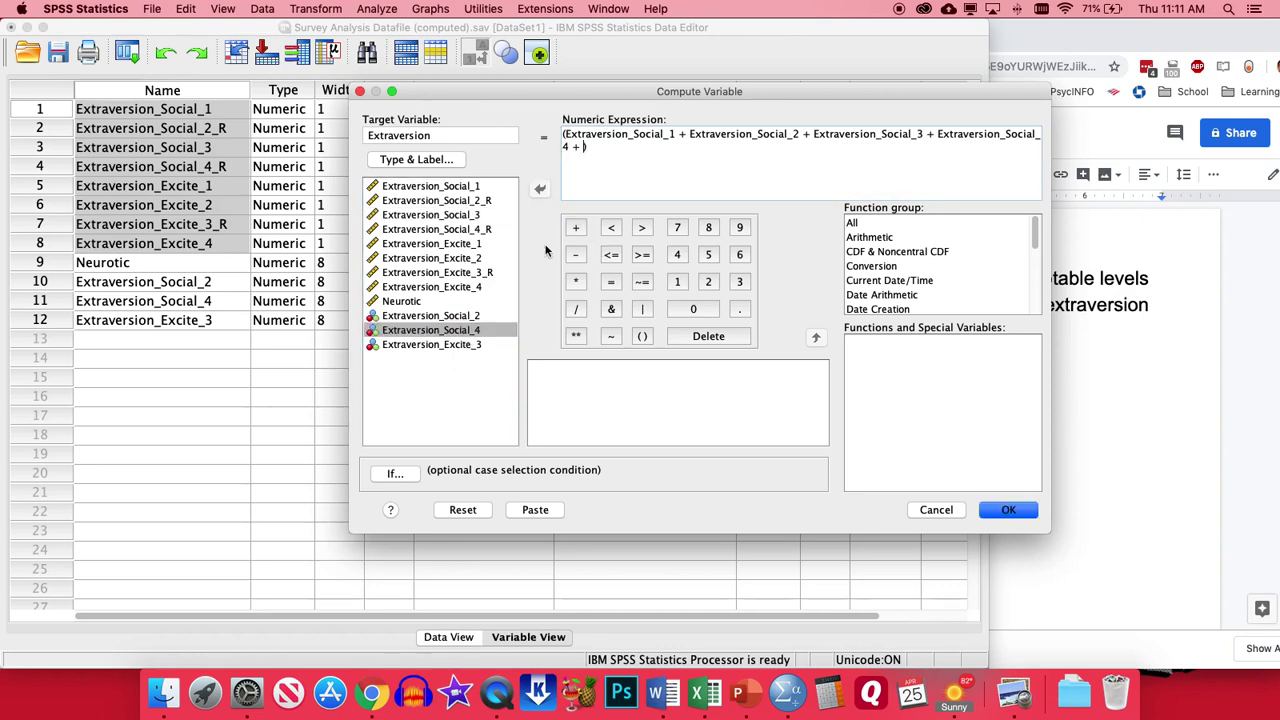
# Add Extraversion_Excite_1 through Extraversion_Excite_4 to the sum and divide it by 8.
pyautogui.click(476, 244)
pyautogui.click(540, 190)
pyautogui.click(577, 229)
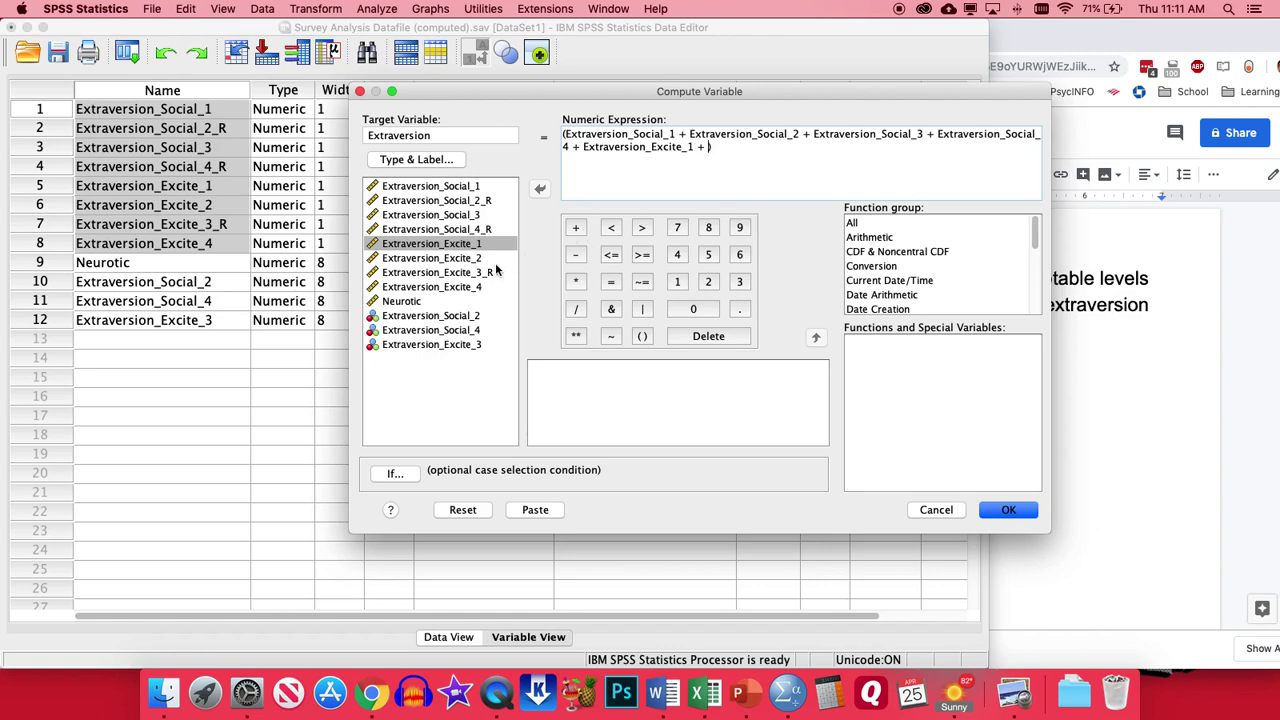
pyautogui.click(480, 258)
pyautogui.click(540, 190)
pyautogui.click(576, 229)
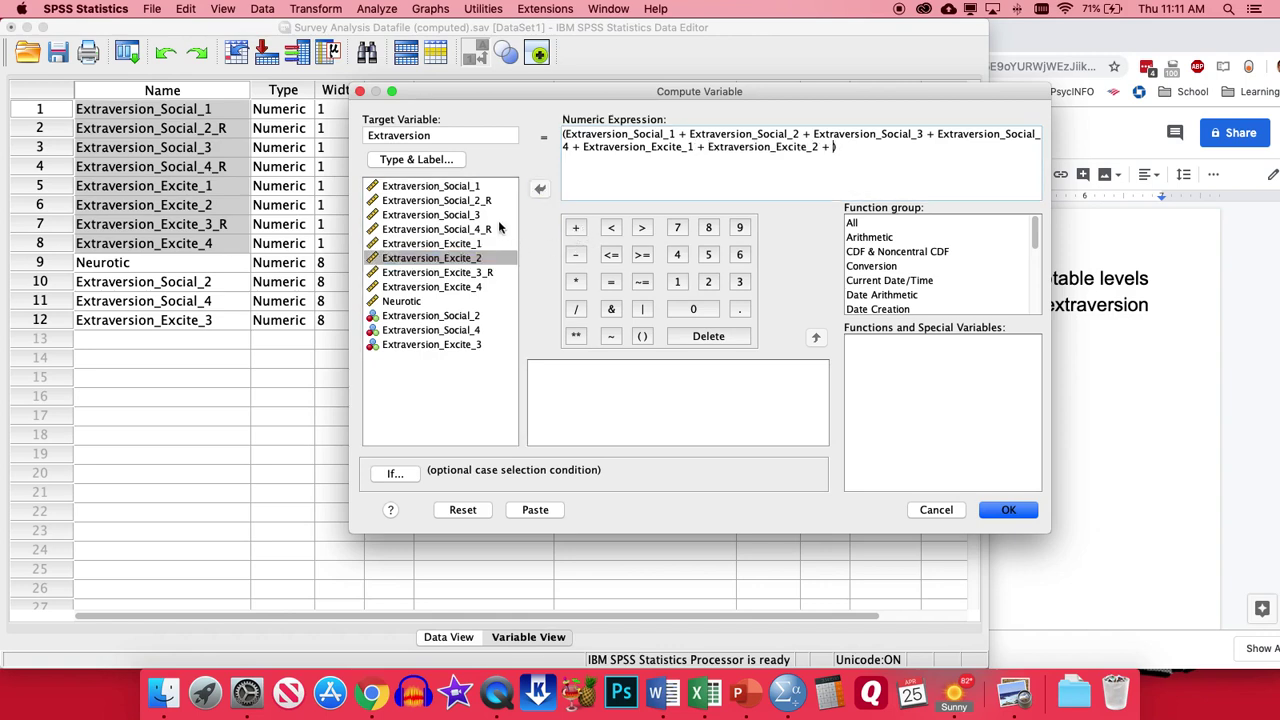
pyautogui.click(470, 346)
pyautogui.click(541, 192)
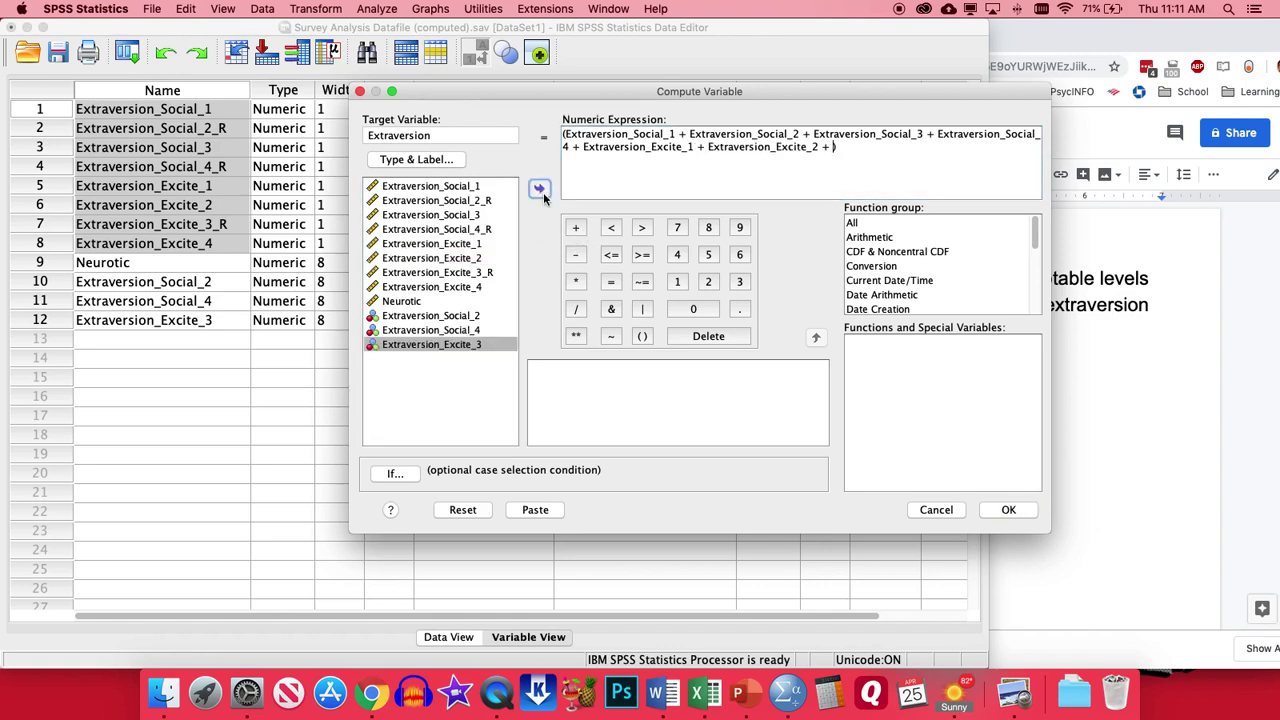
pyautogui.click(476, 288)
pyautogui.click(576, 229)
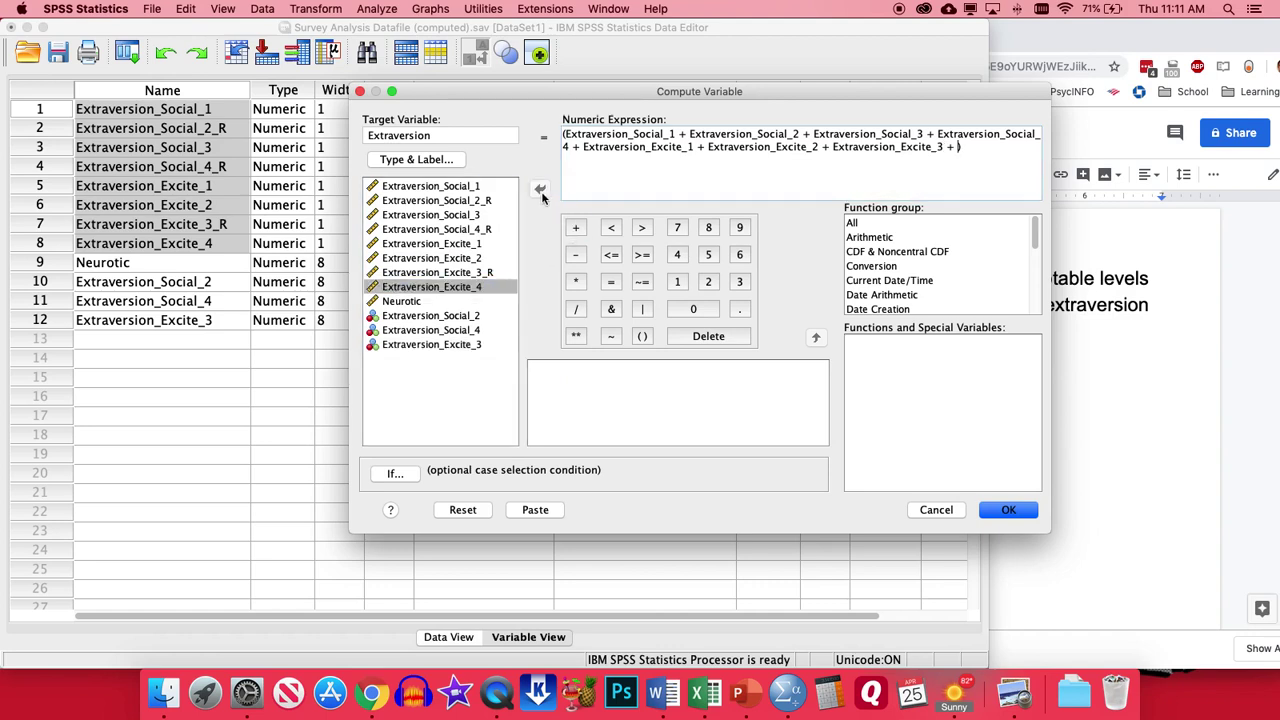
pyautogui.click(476, 288)
pyautogui.click(541, 190)
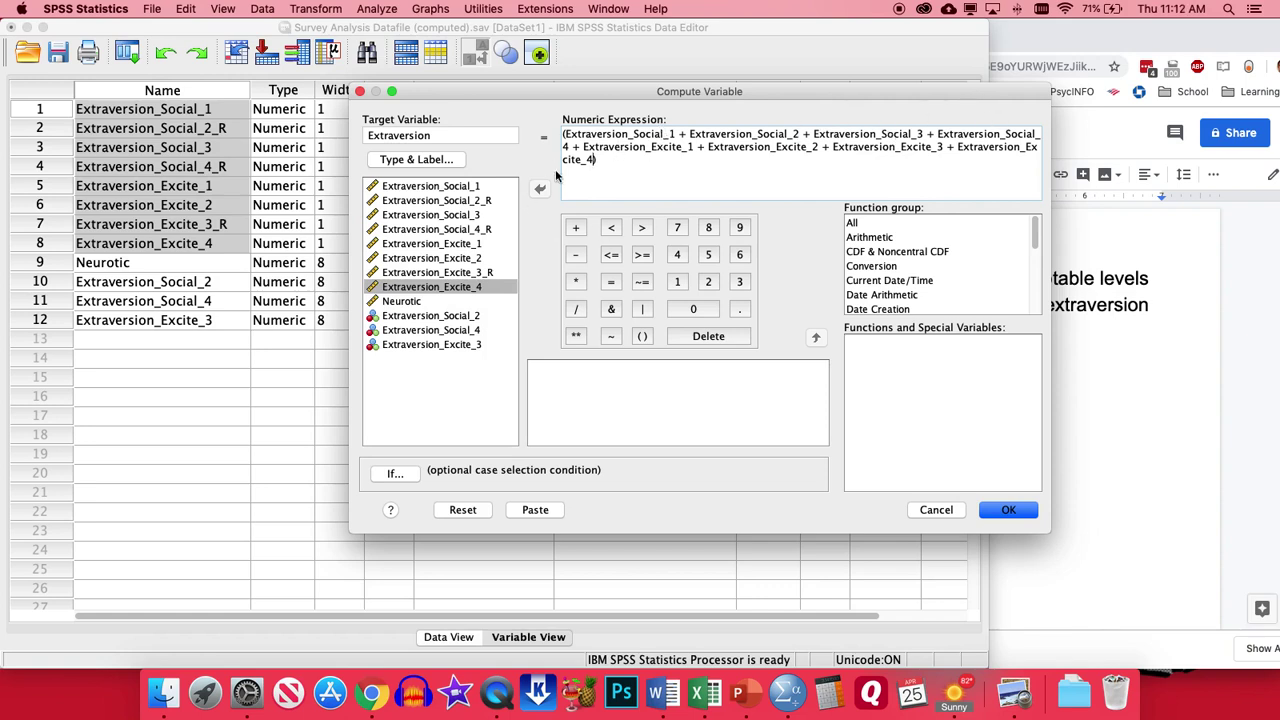
pyautogui.click(576, 310)
pyautogui.click(708, 228)
# Compute the Extraversion variable and give row 13 the label 'Extraversion'.
pyautogui.press('super+a')
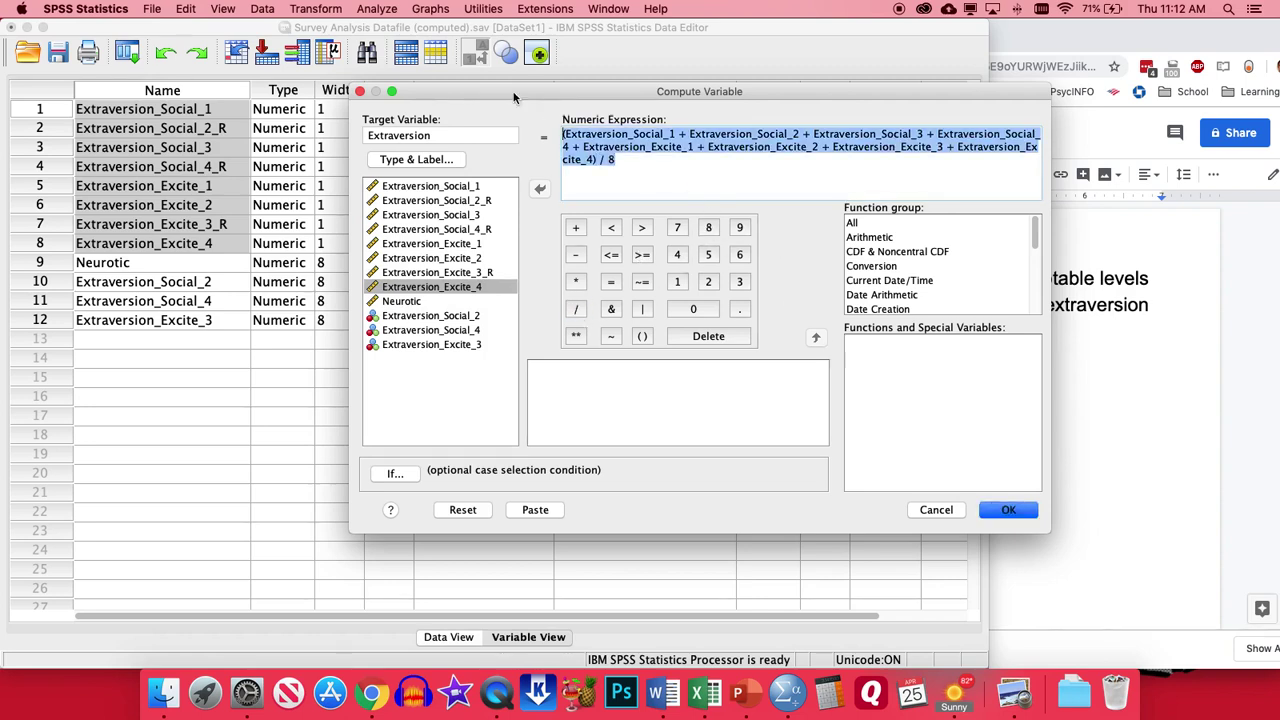
pyautogui.click(1012, 509)
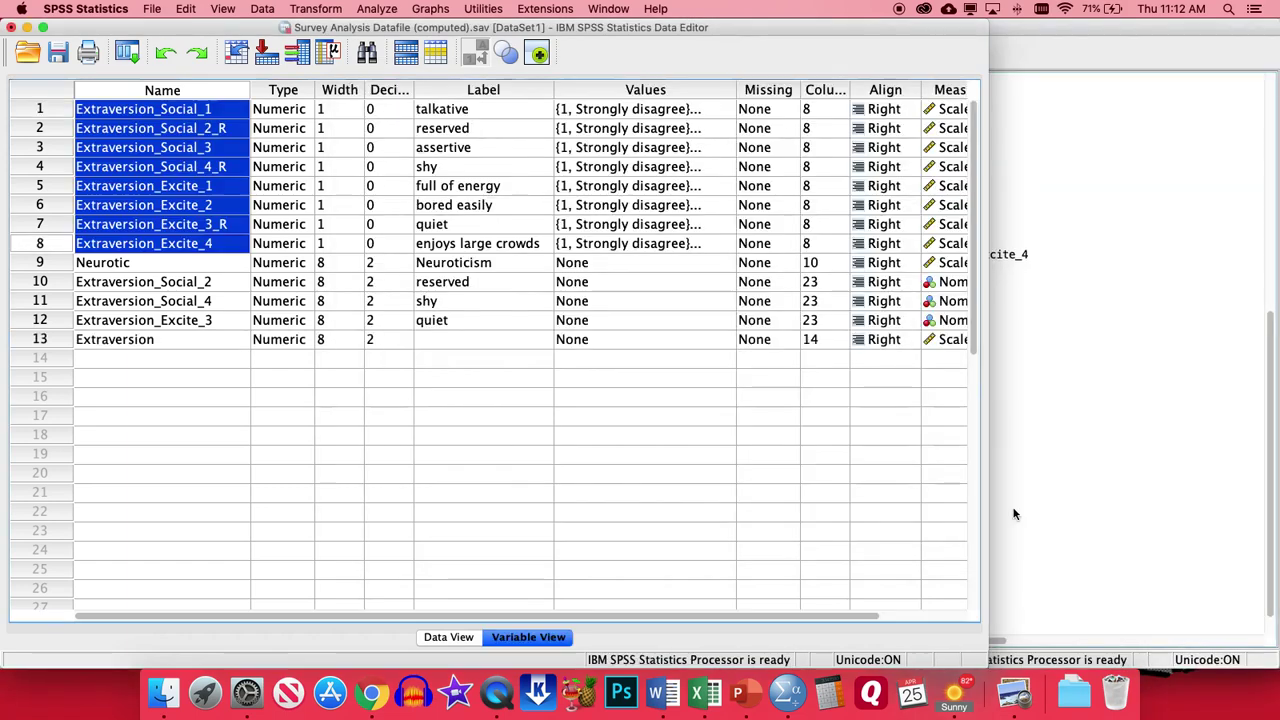
pyautogui.click(150, 342)
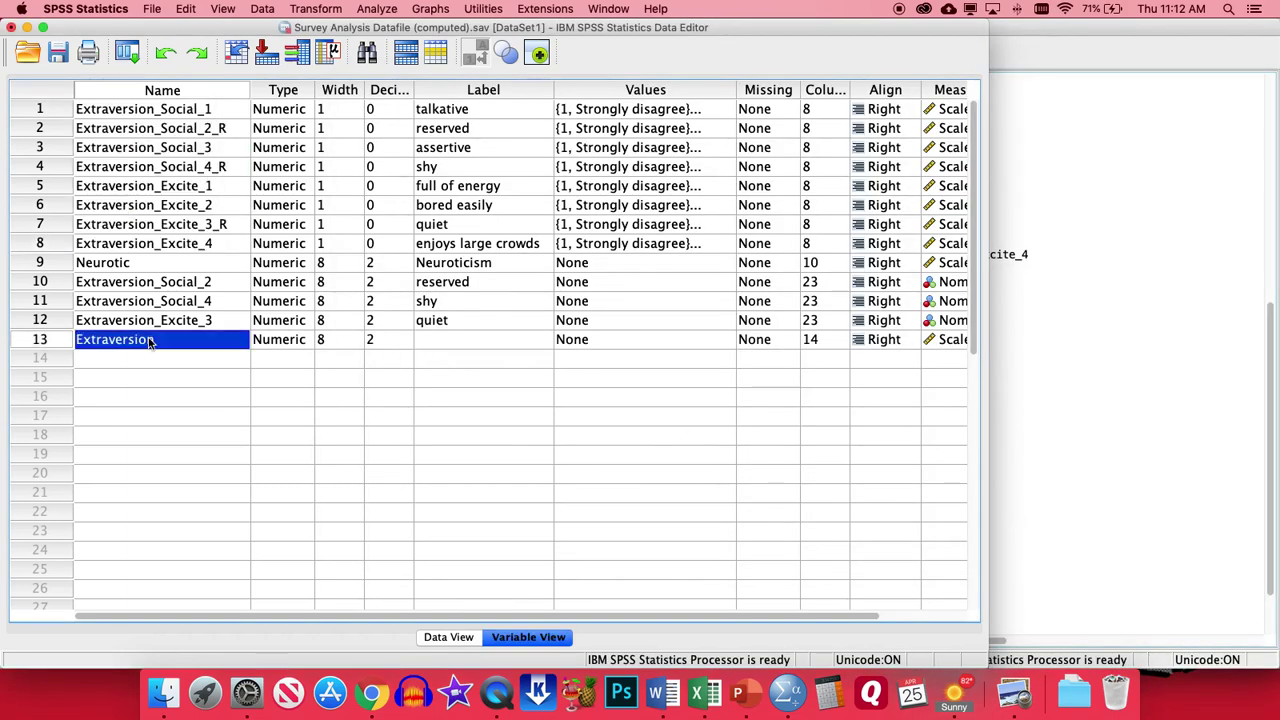
pyautogui.click(445, 343)
pyautogui.write('Ex')
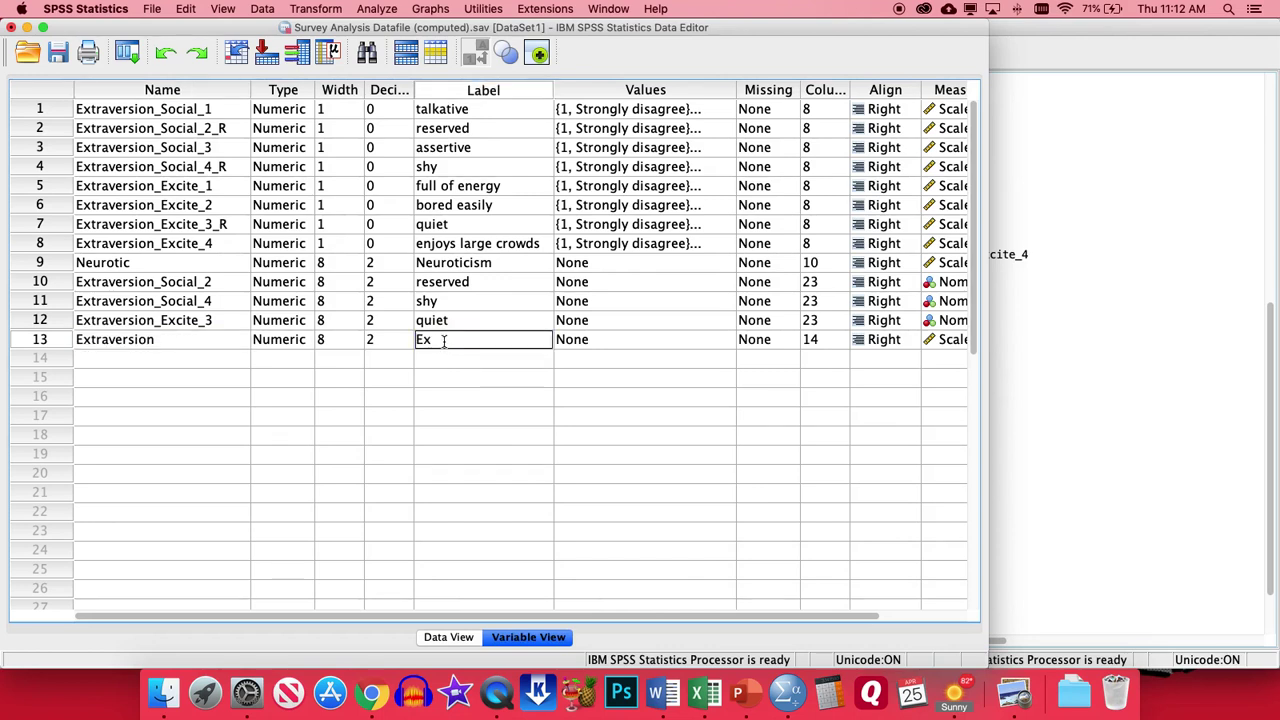
pyautogui.write('traversion')
pyautogui.press('Return')
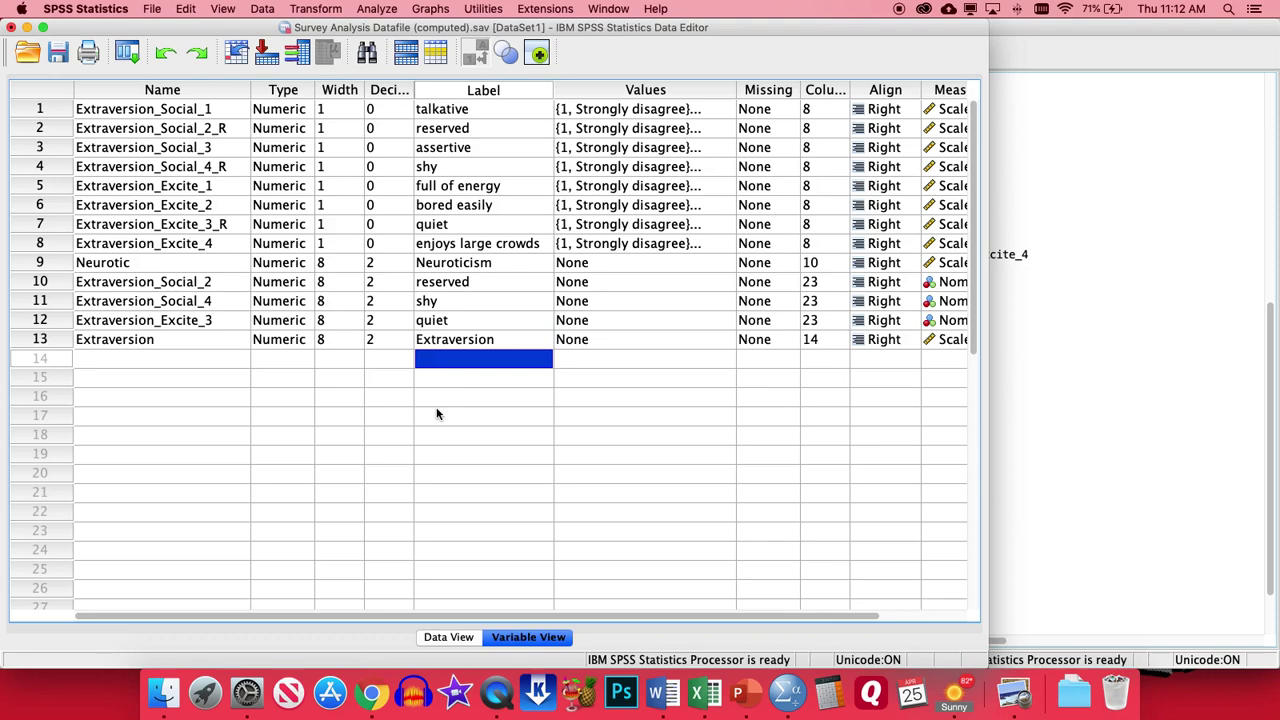
# Switch to Data View and inspect the first computed Extraversion scores, such as 3.25 for case 1.
pyautogui.click(444, 640)
pyautogui.hscroll(5, 470, 451)
pyautogui.hscroll(3, 466, 451)
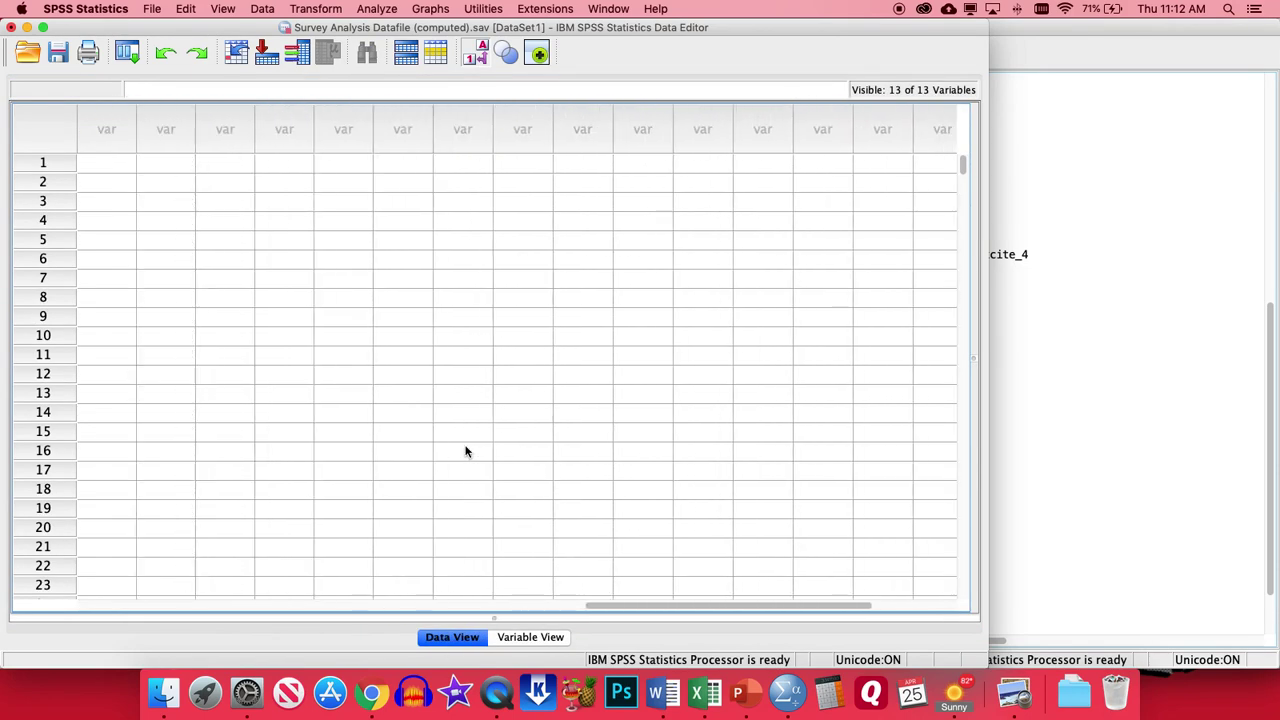
pyautogui.hscroll(-4, 466, 451)
pyautogui.moveTo(613, 167); pyautogui.dragTo(609, 362)
pyautogui.click(604, 431)
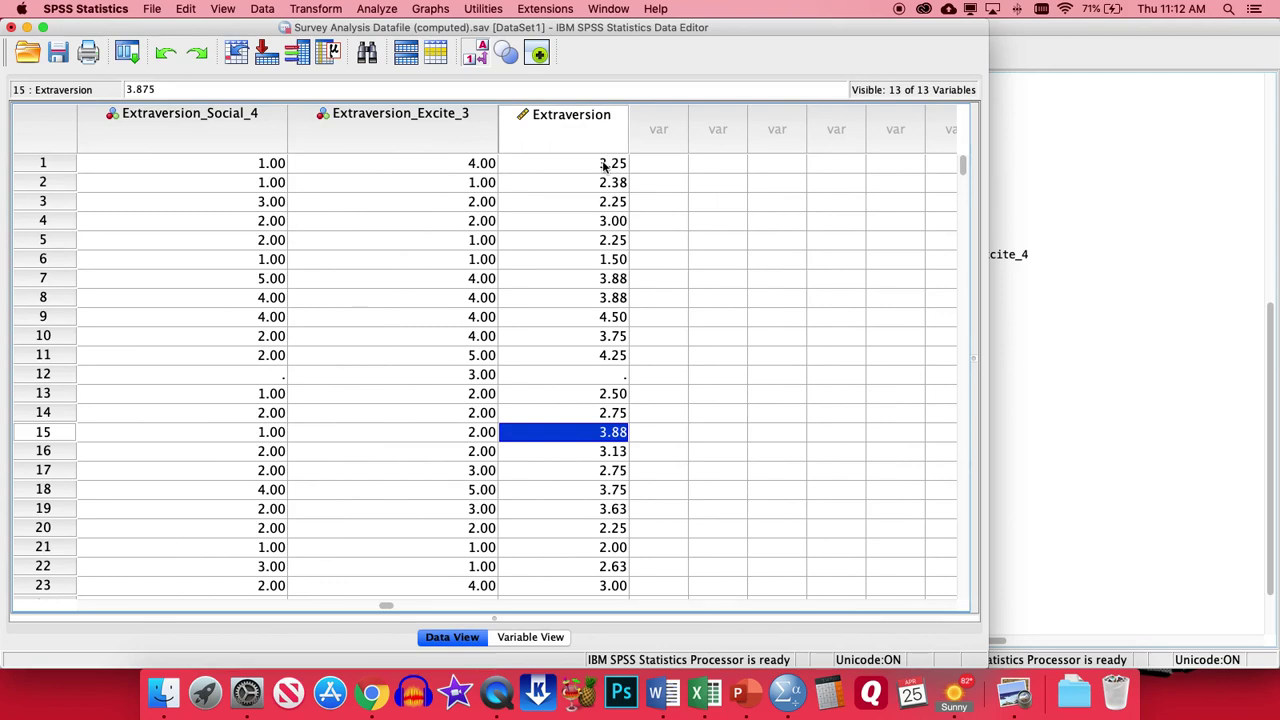
# Scroll down through the cases and recheck the first eleven Extraversion values.
pyautogui.scroll(-3, 590, 277)
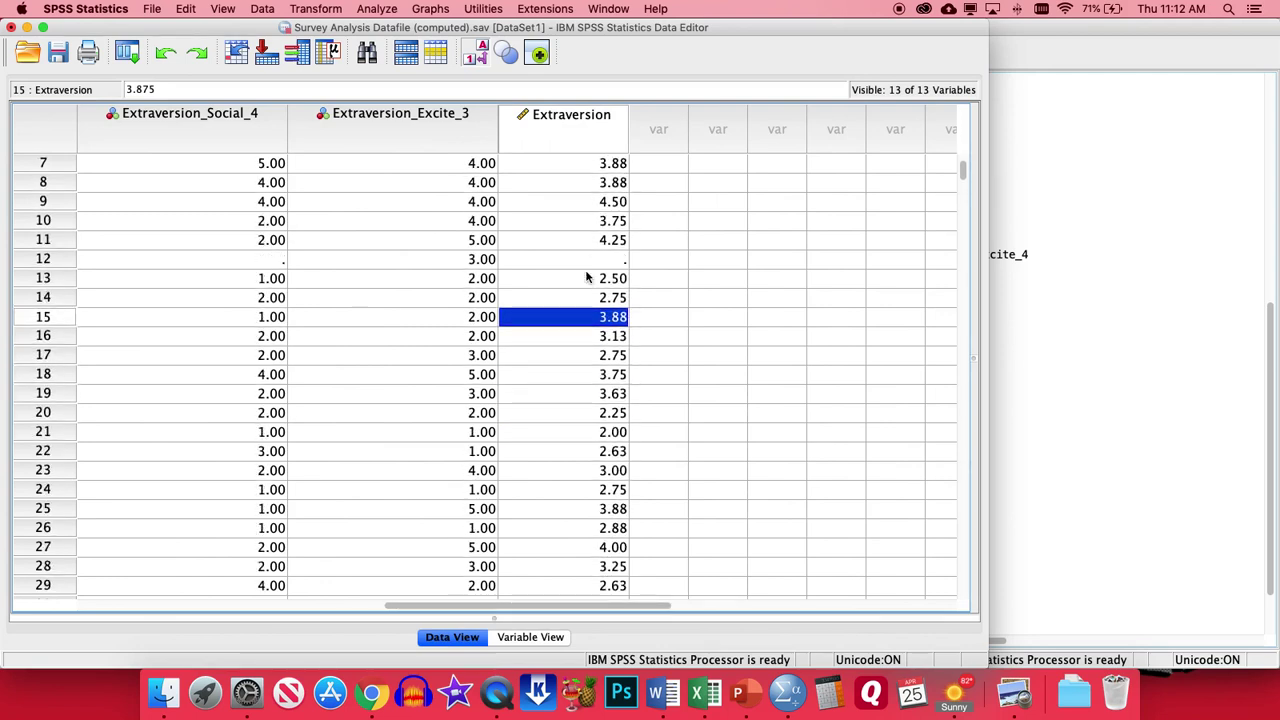
pyautogui.scroll(-10, 588, 277)
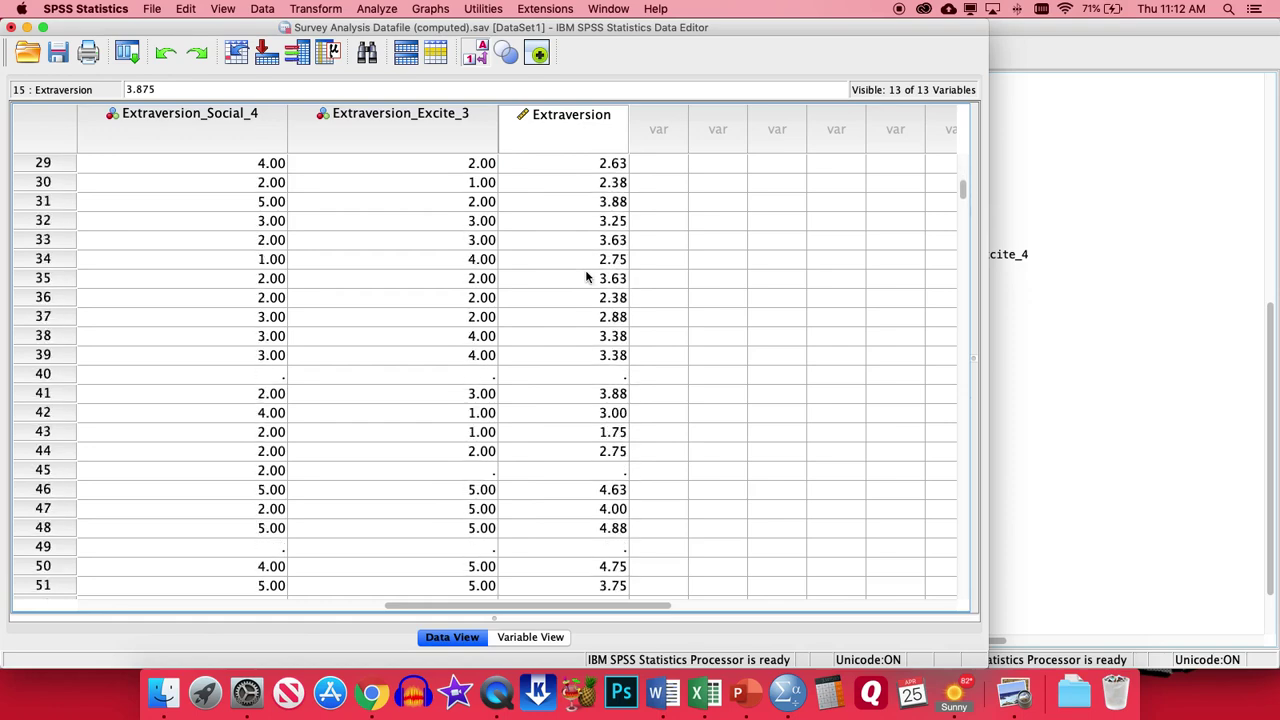
pyautogui.scroll(-4, 588, 277)
pyautogui.scroll(-8, 588, 277)
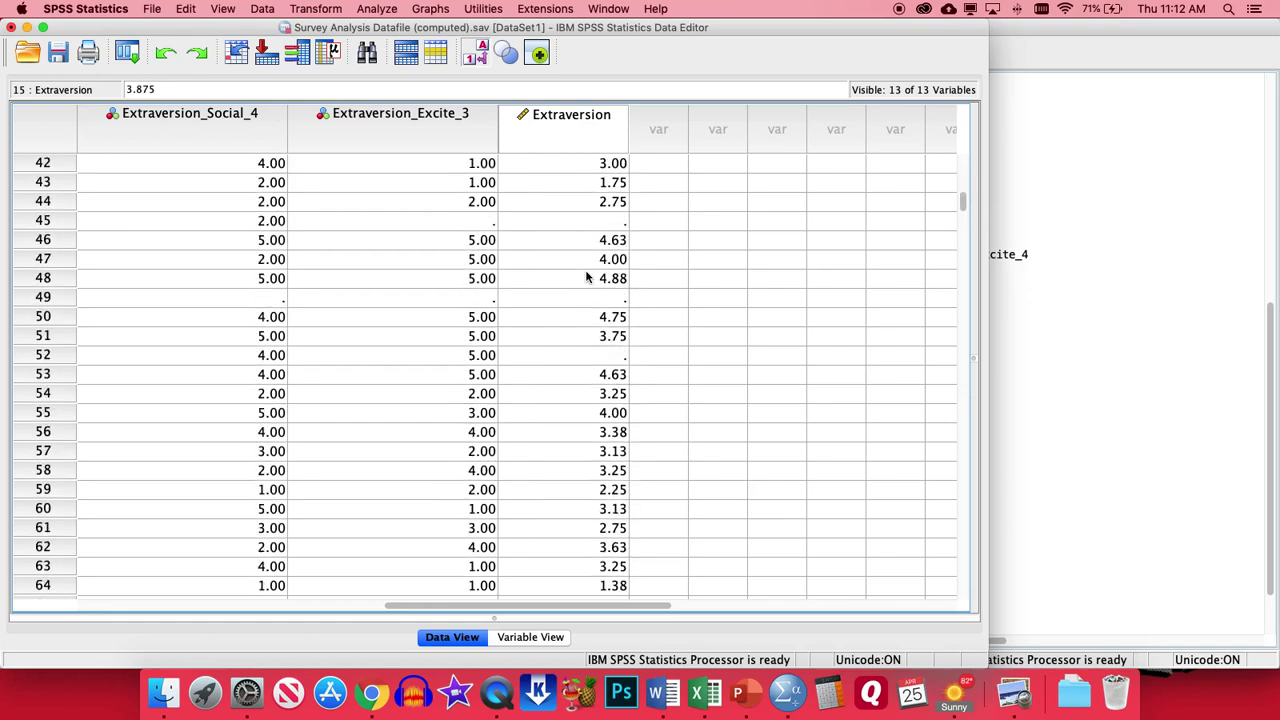
pyautogui.scroll(-5, 588, 277)
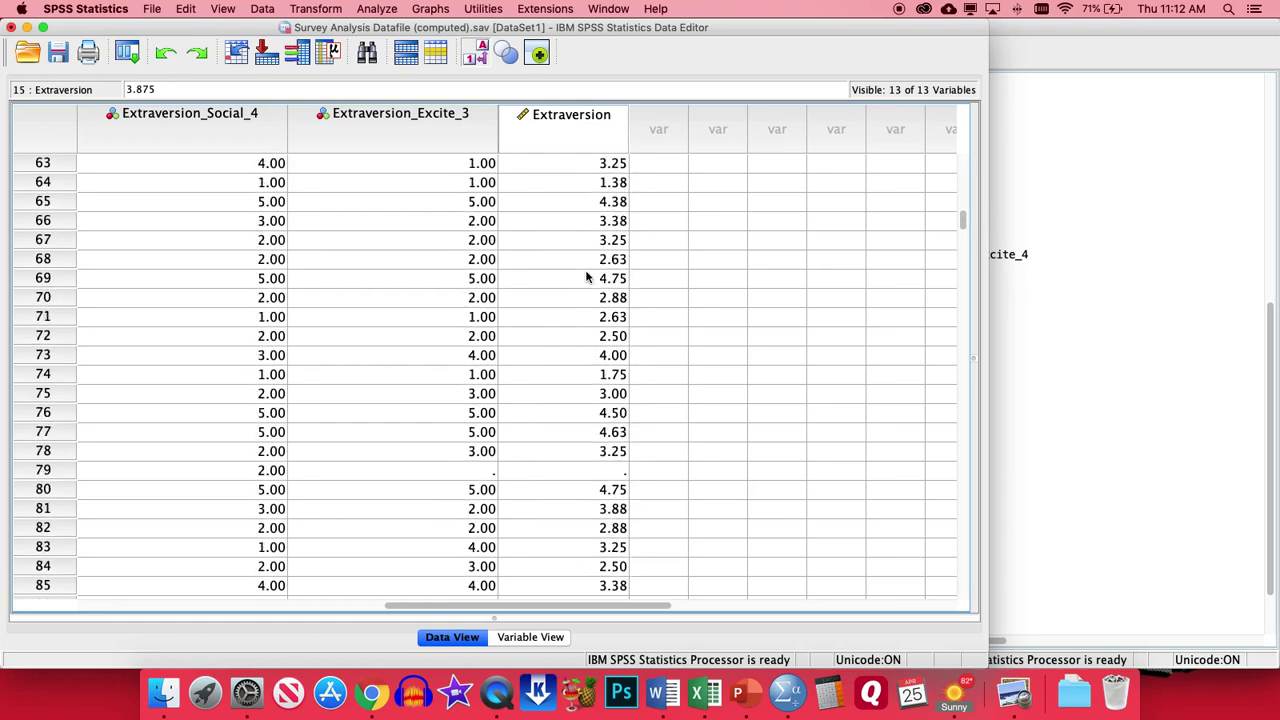
pyautogui.scroll(20, 588, 277)
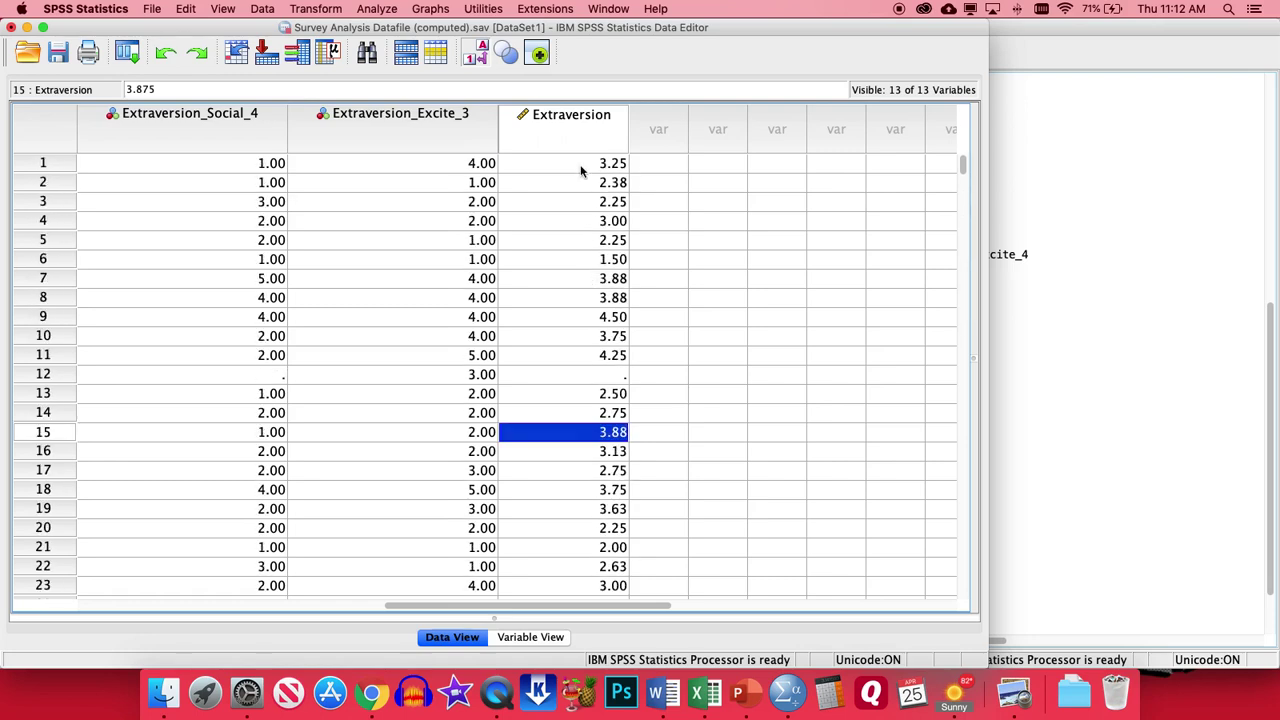
pyautogui.moveTo(580, 172); pyautogui.dragTo(572, 357)
pyautogui.click(572, 357)
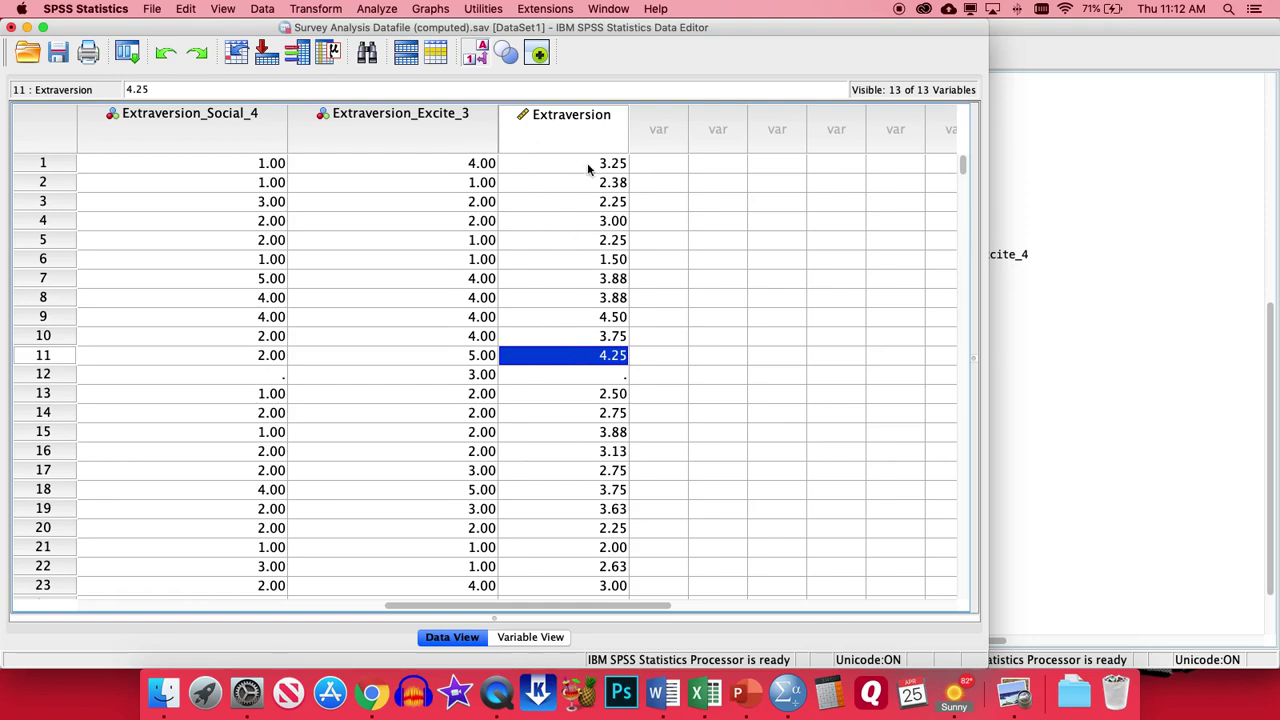
# Run a two-tailed Pearson bivariate correlation between Extraversion and Neurotic.
pyautogui.click(541, 638)
pyautogui.click(62, 266)
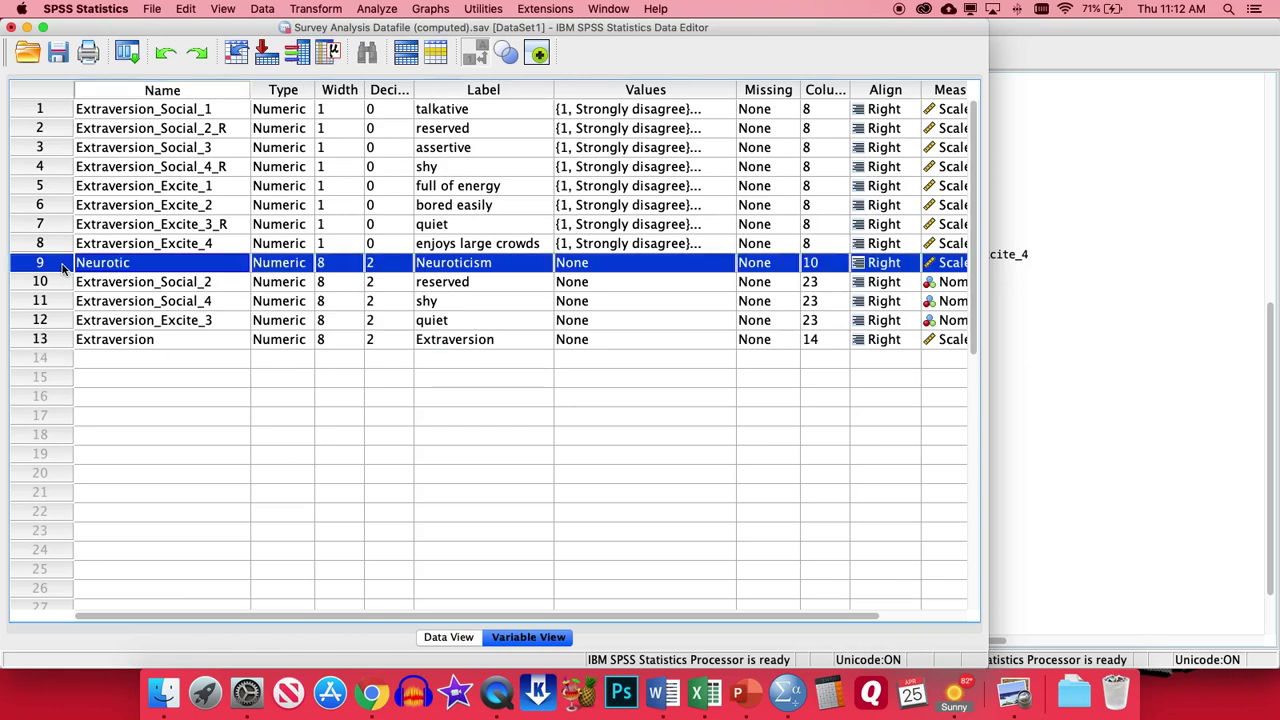
pyautogui.click(60, 339)
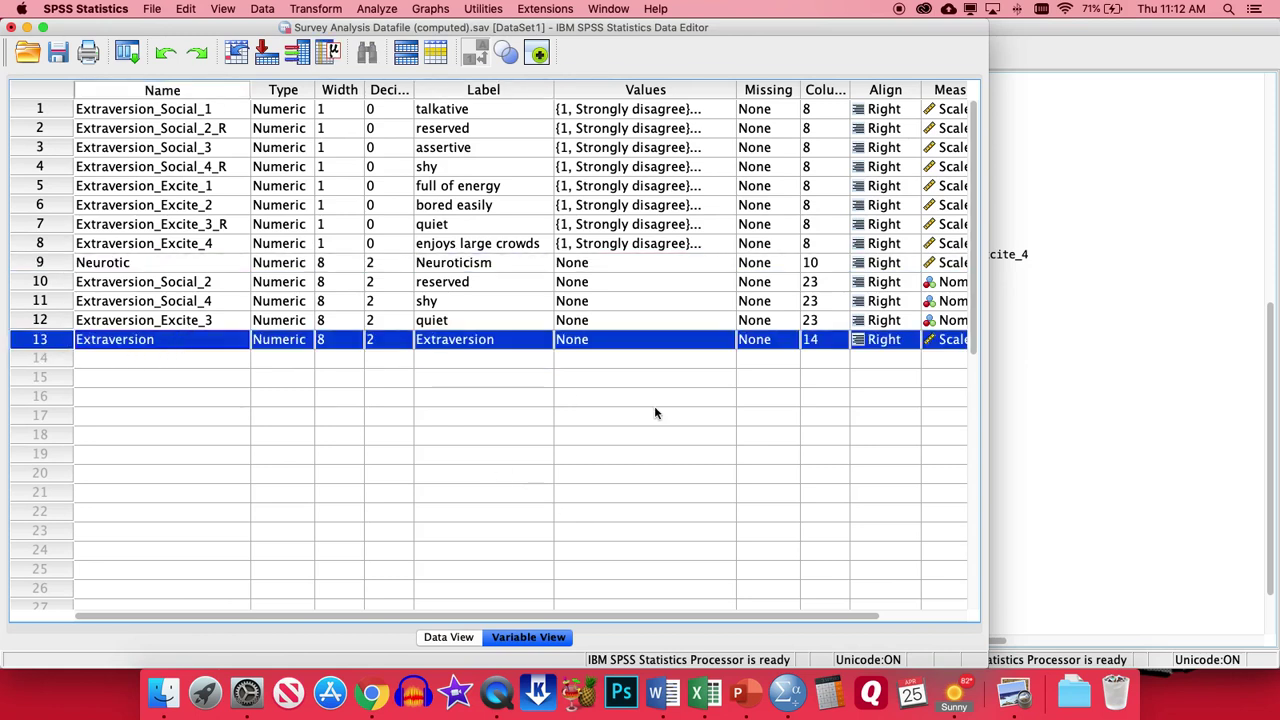
pyautogui.click(377, 9)
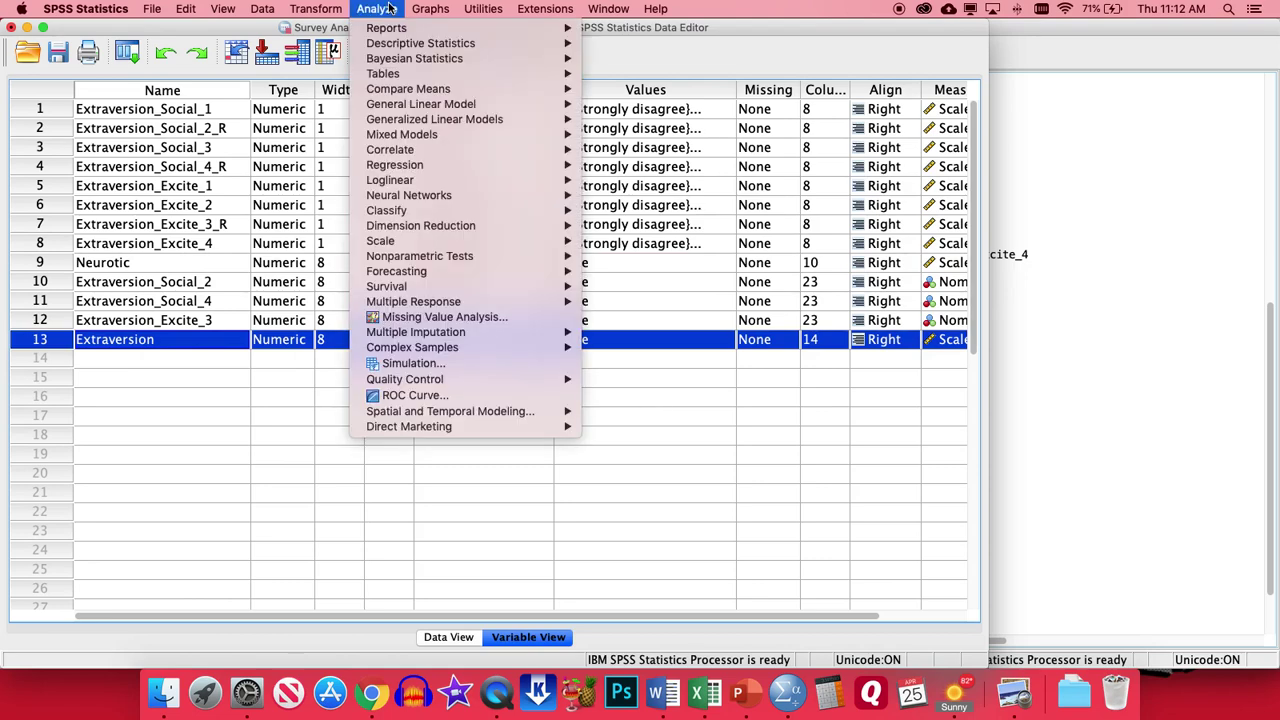
pyautogui.moveTo(453, 152)
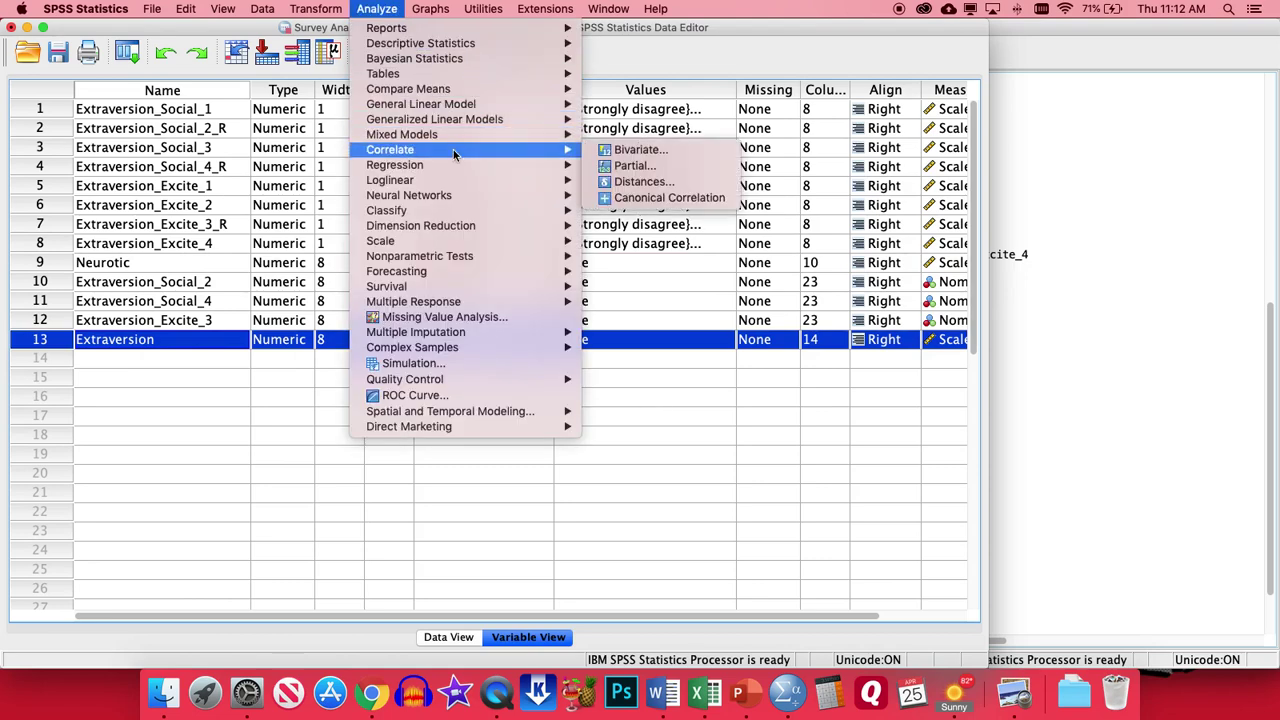
pyautogui.click(637, 160)
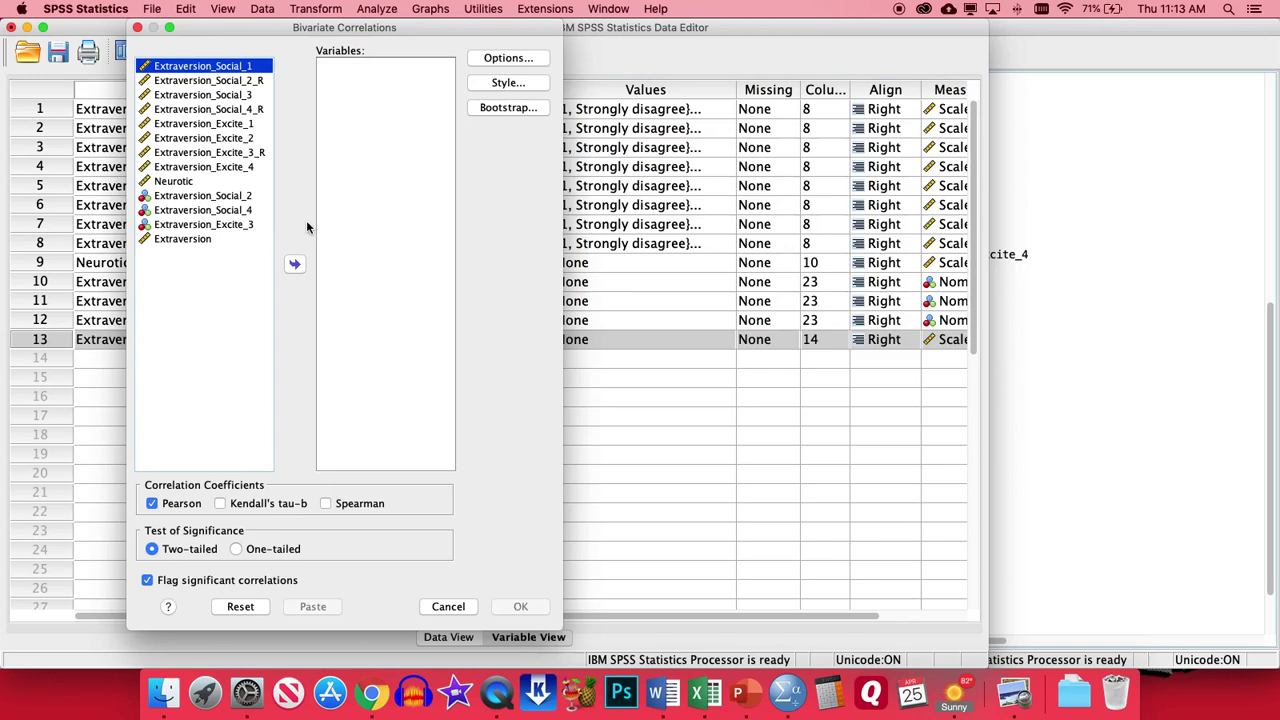
pyautogui.click(183, 238)
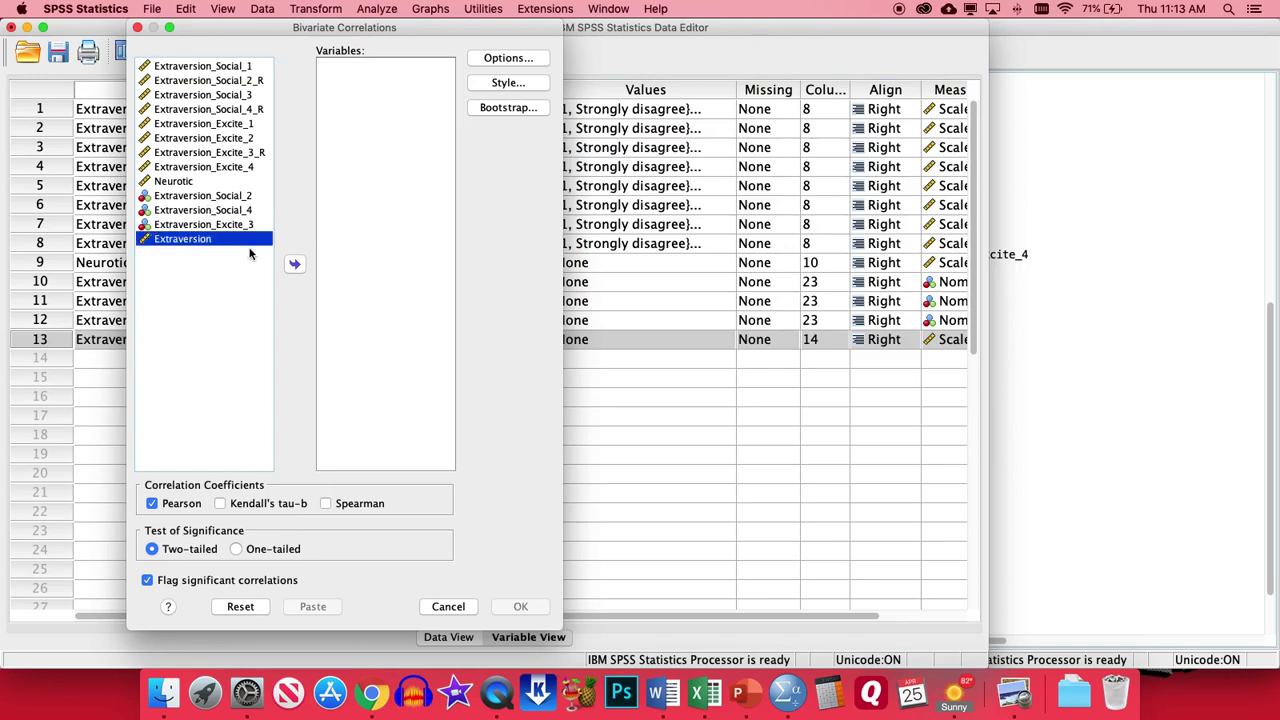
pyautogui.click(294, 263)
pyautogui.click(183, 180)
pyautogui.click(295, 264)
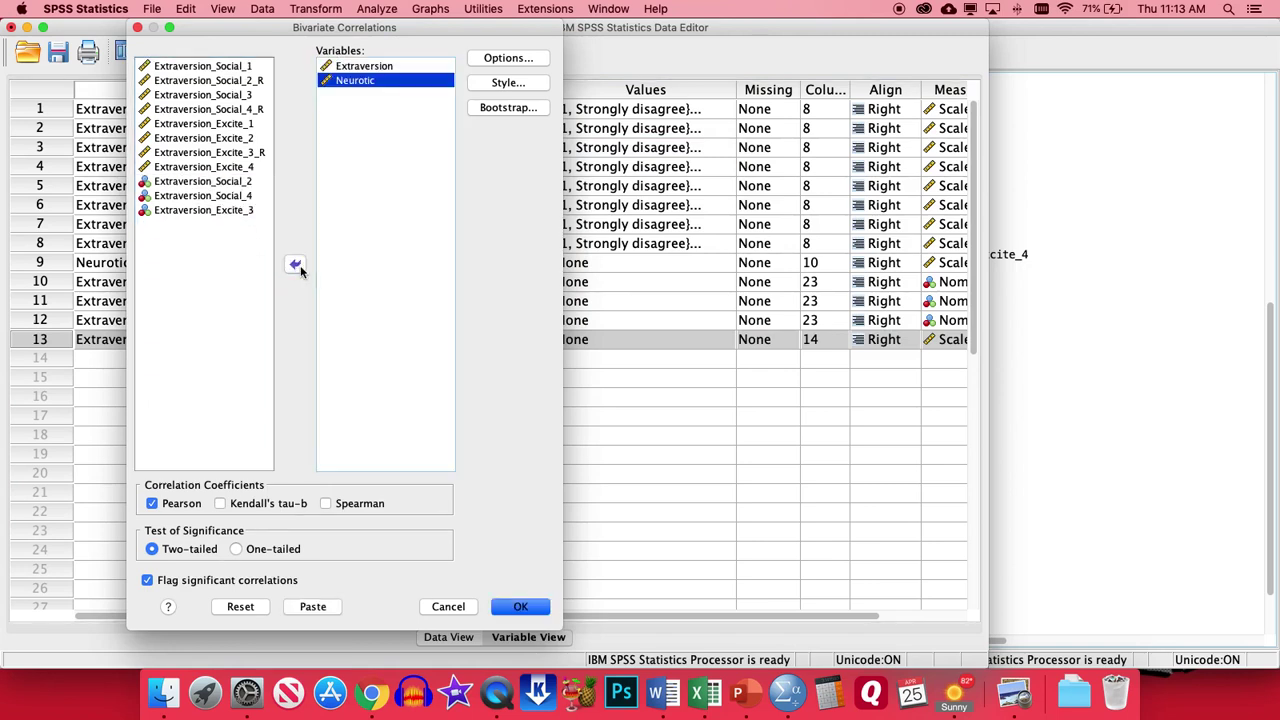
pyautogui.click(538, 607)
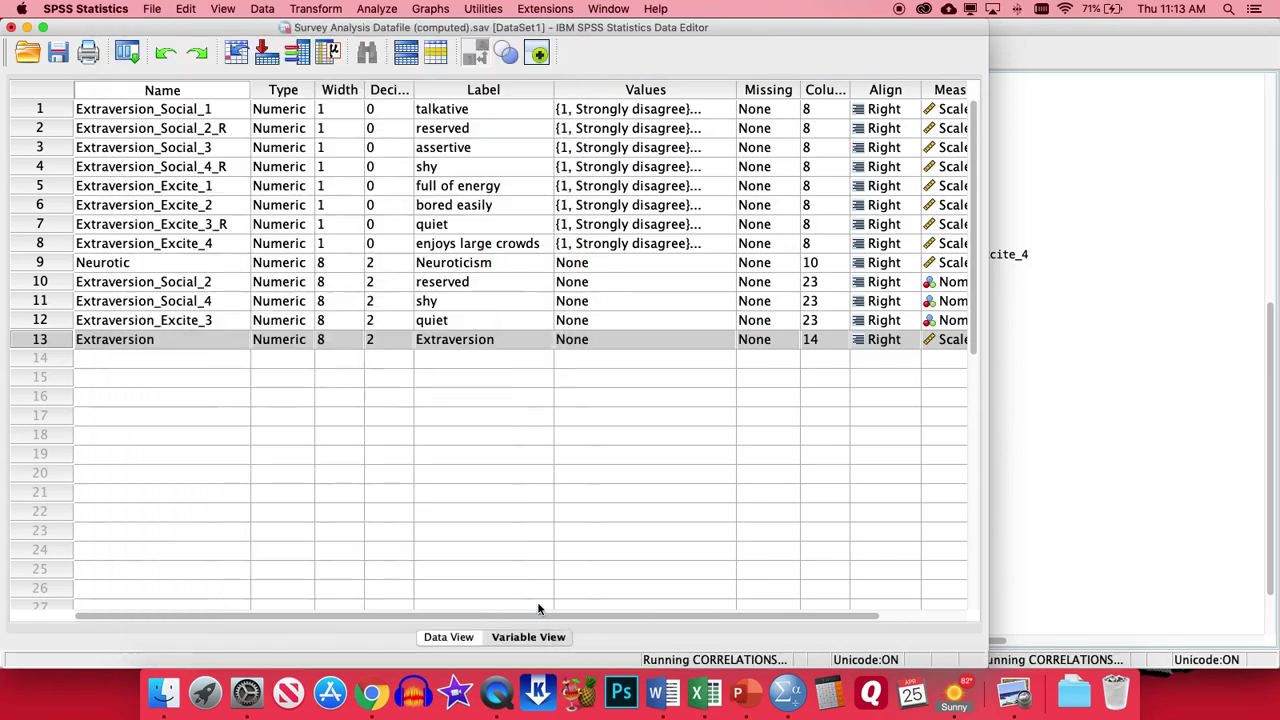
# Review the Correlations table (r = -.259, N = 436) and slide the Output Viewer left.
pyautogui.scroll(-1, 875, 458)
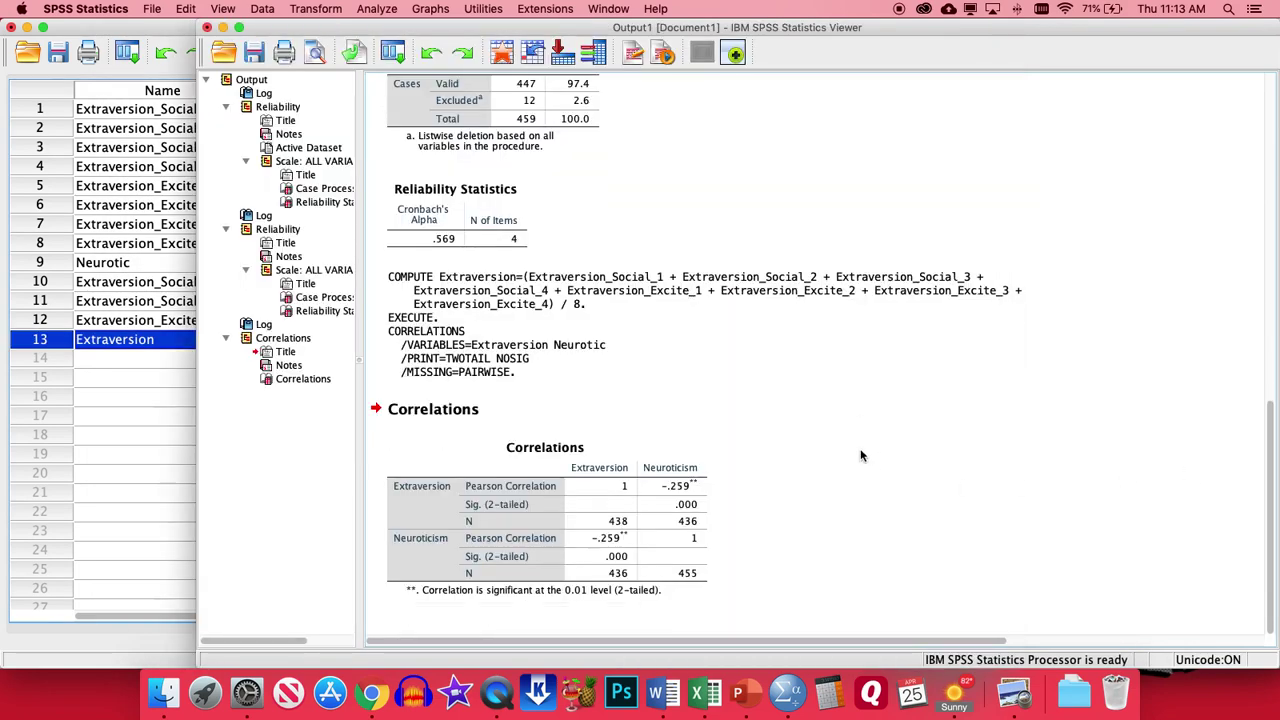
pyautogui.click(443, 545)
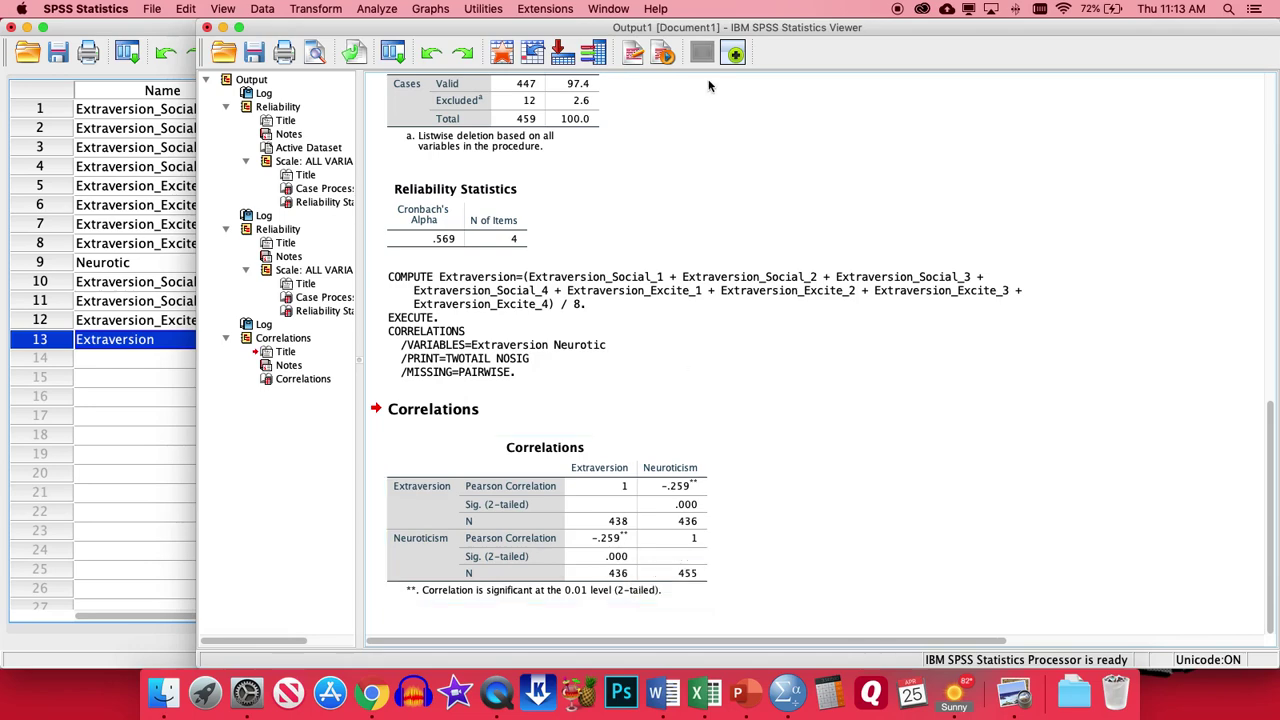
pyautogui.moveTo(723, 28); pyautogui.dragTo(553, 28)
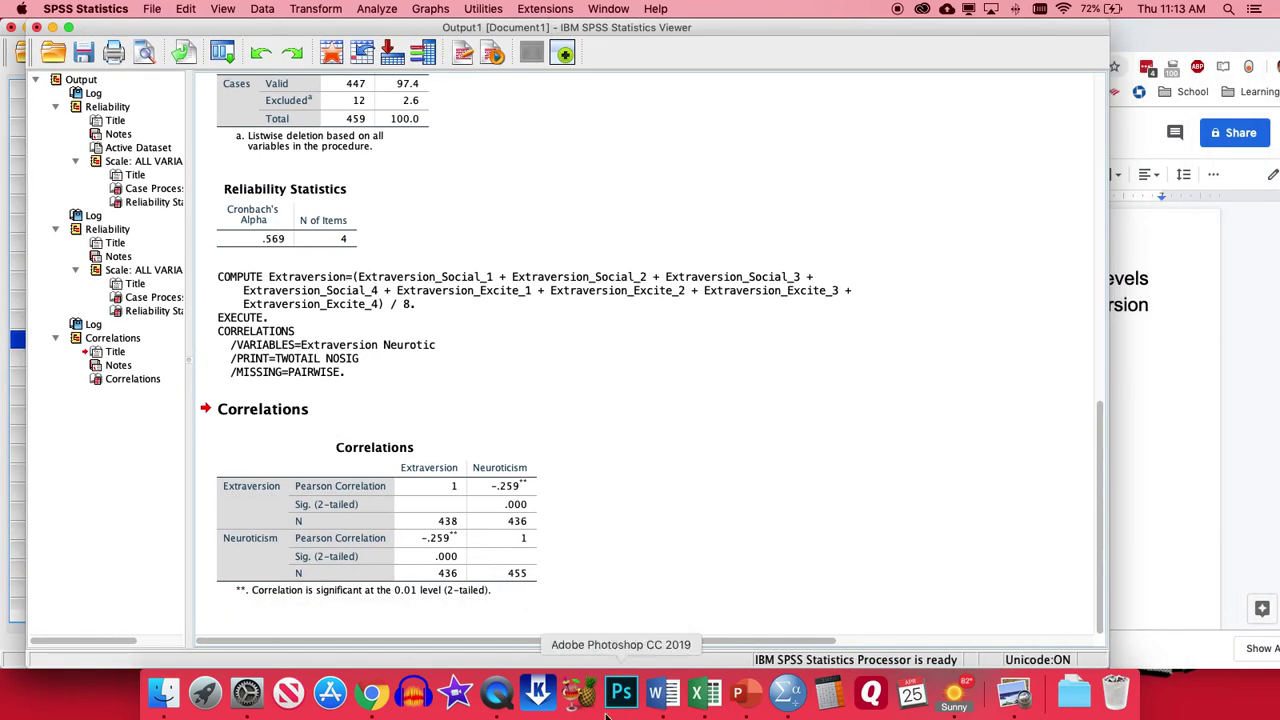
# On a new line, type 'It was found that extraversion was negatively correlated with neuroticism,'.
pyautogui.click(370, 693)
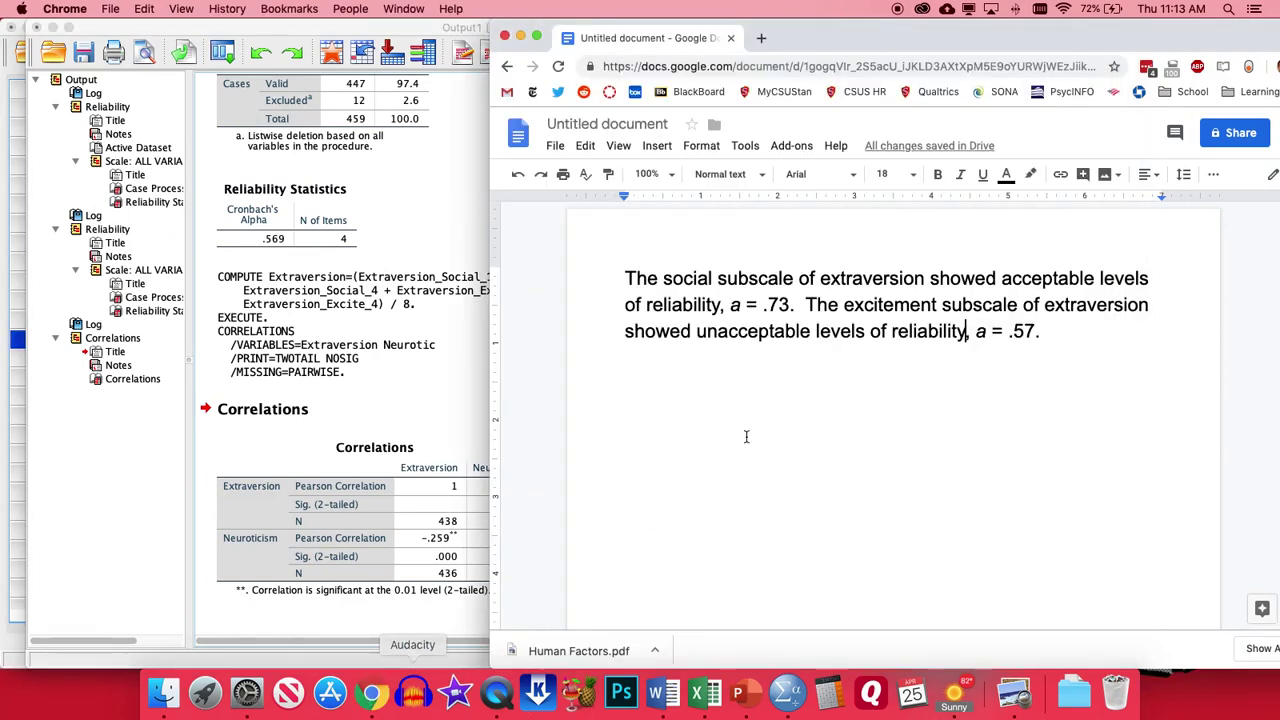
pyautogui.click(1091, 338)
pyautogui.press('Return')
pyautogui.write('It was found that ')
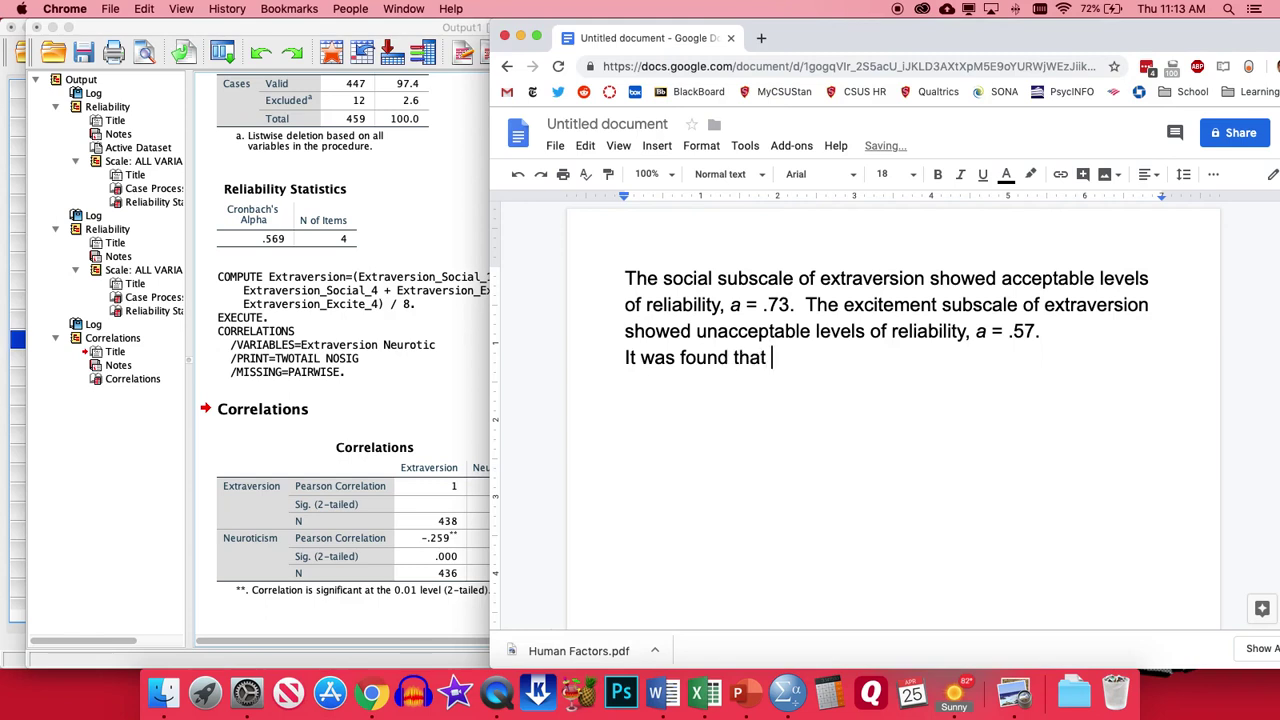
pyautogui.write('extraversion was neg')
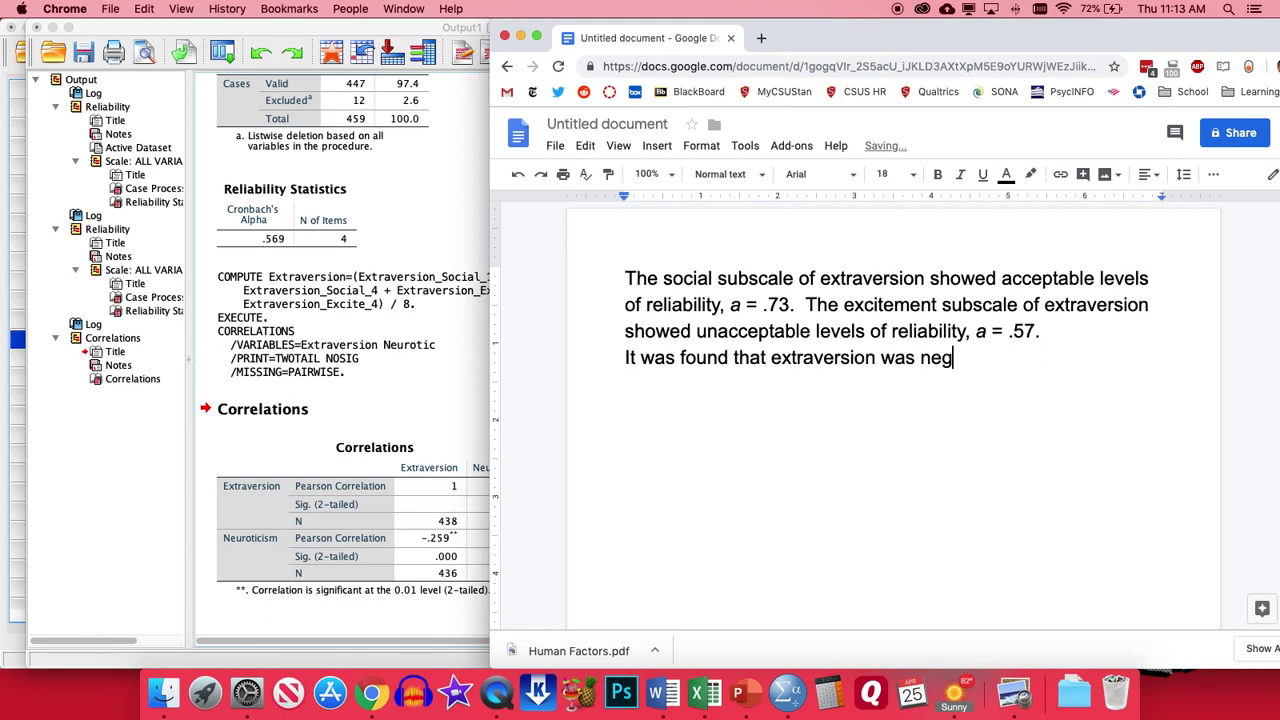
pyautogui.write('atively correlated with ')
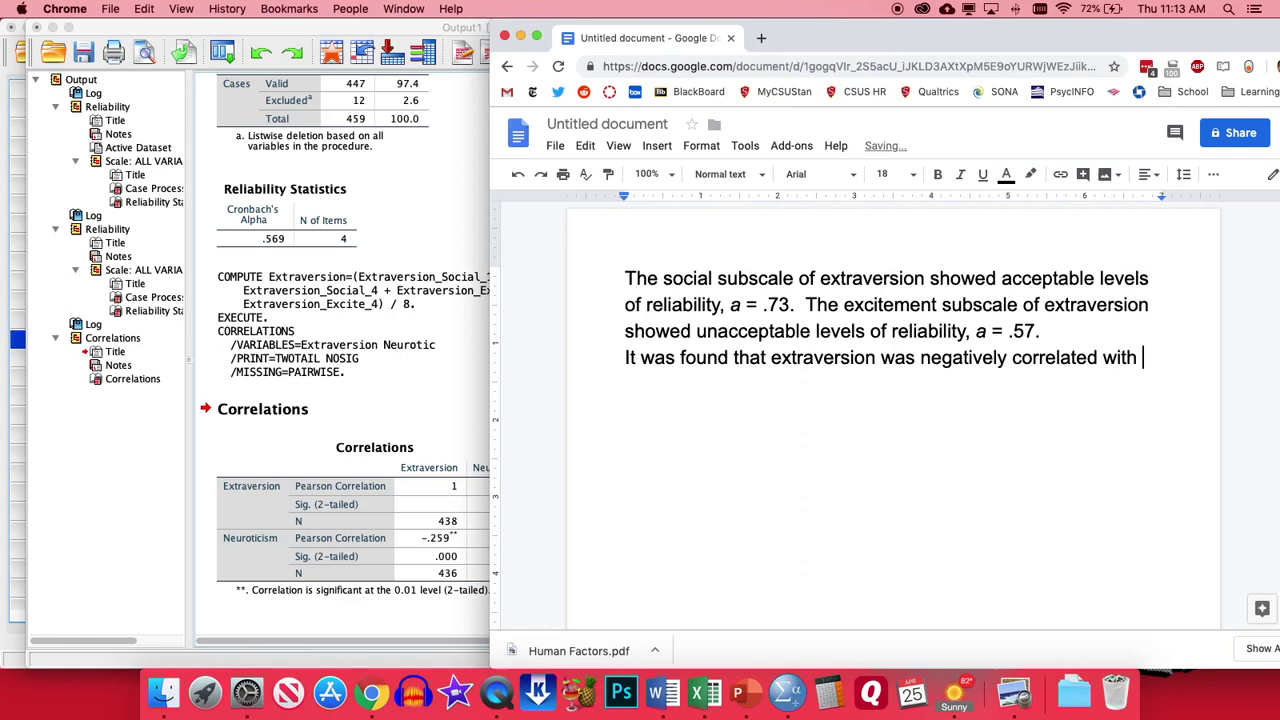
pyautogui.write('neruto')
pyautogui.press('BackSpace')
pyautogui.press('BackSpace')
pyautogui.press('BackSpace')
pyautogui.write('uroticism')
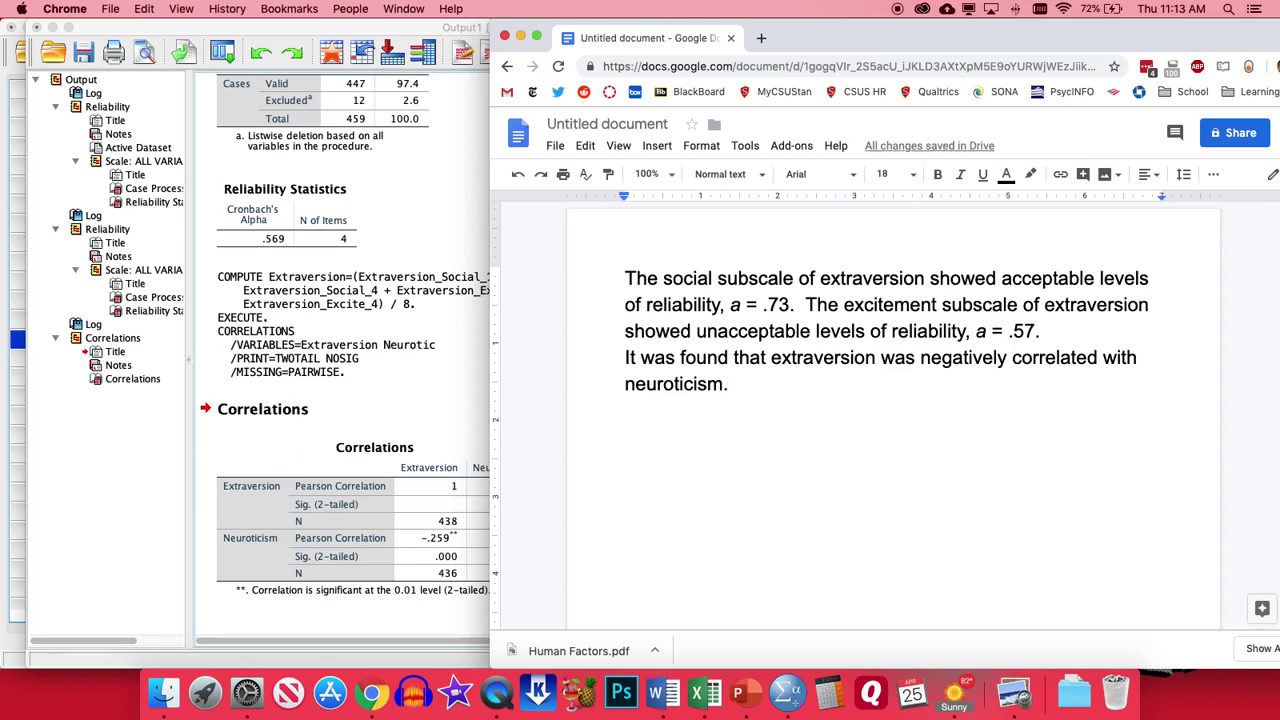
pyautogui.write(',')
pyautogui.press('super+i')
pyautogui.press('super+r')
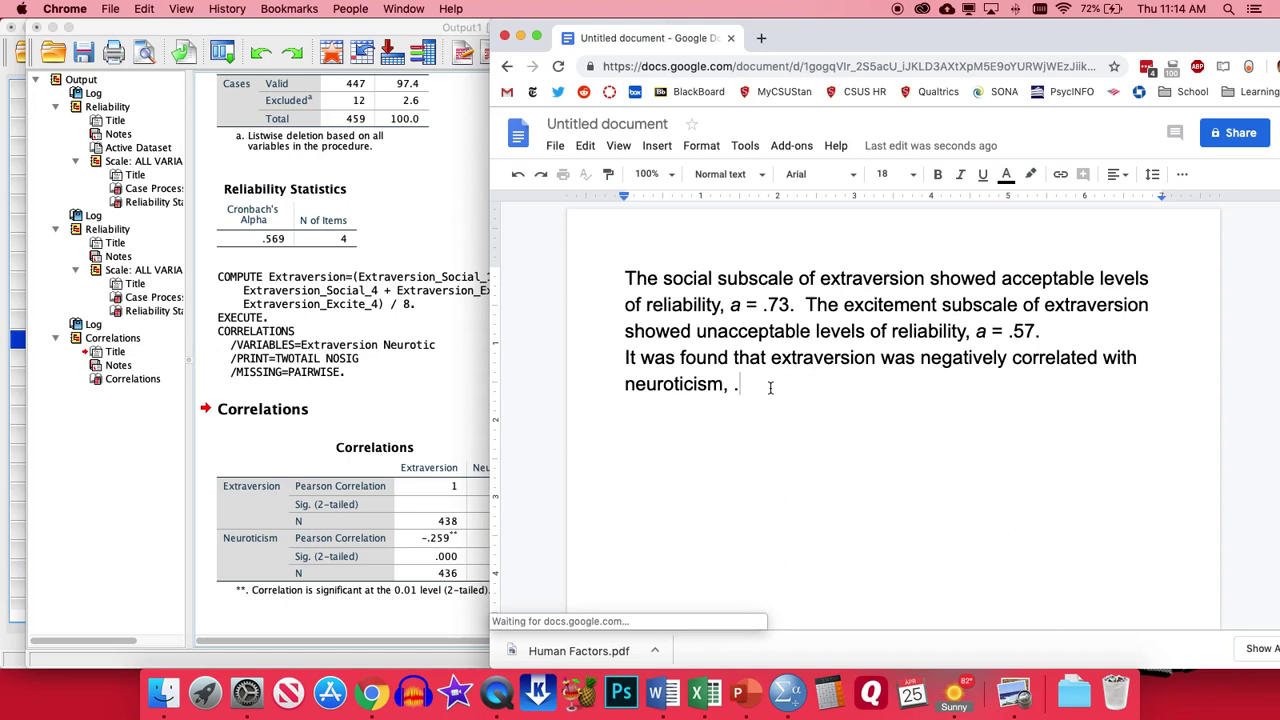
# Append 'r (df) = r-value, p = p-value' with italic r and p, then verify the italics.
pyautogui.click(735, 386)
pyautogui.press('super+i')
pyautogui.write('r ')
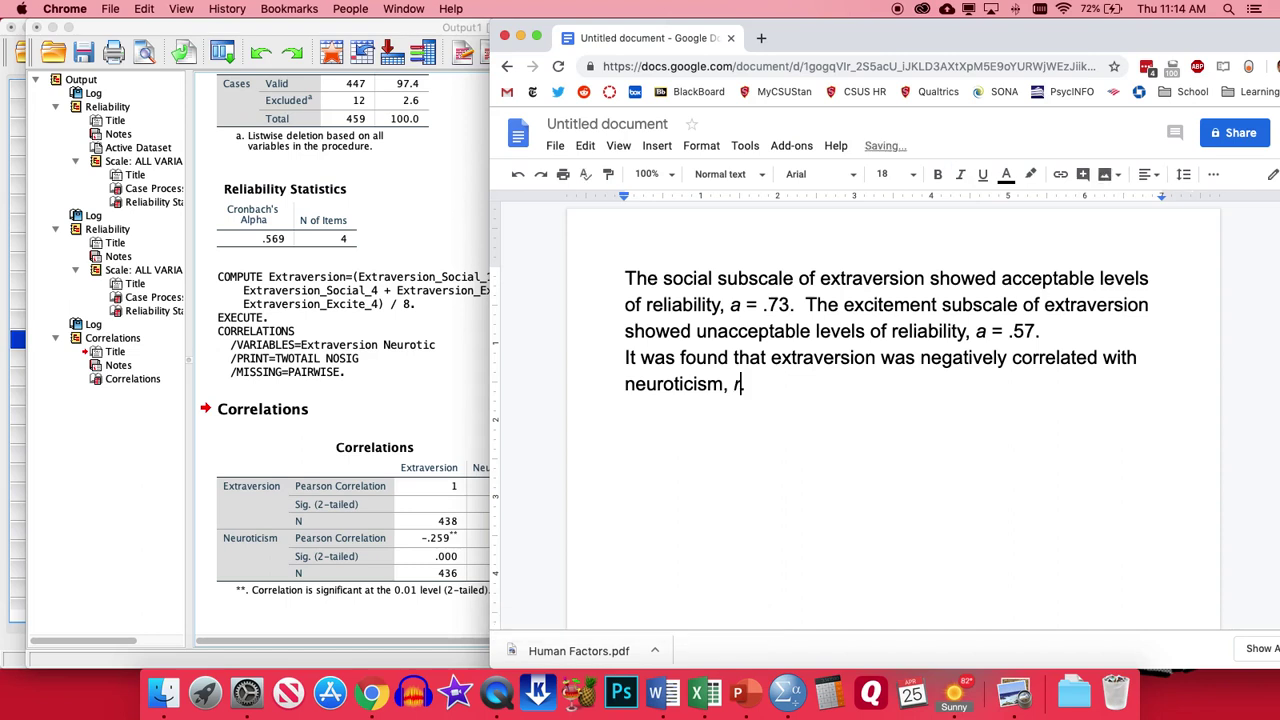
pyautogui.write('(df')
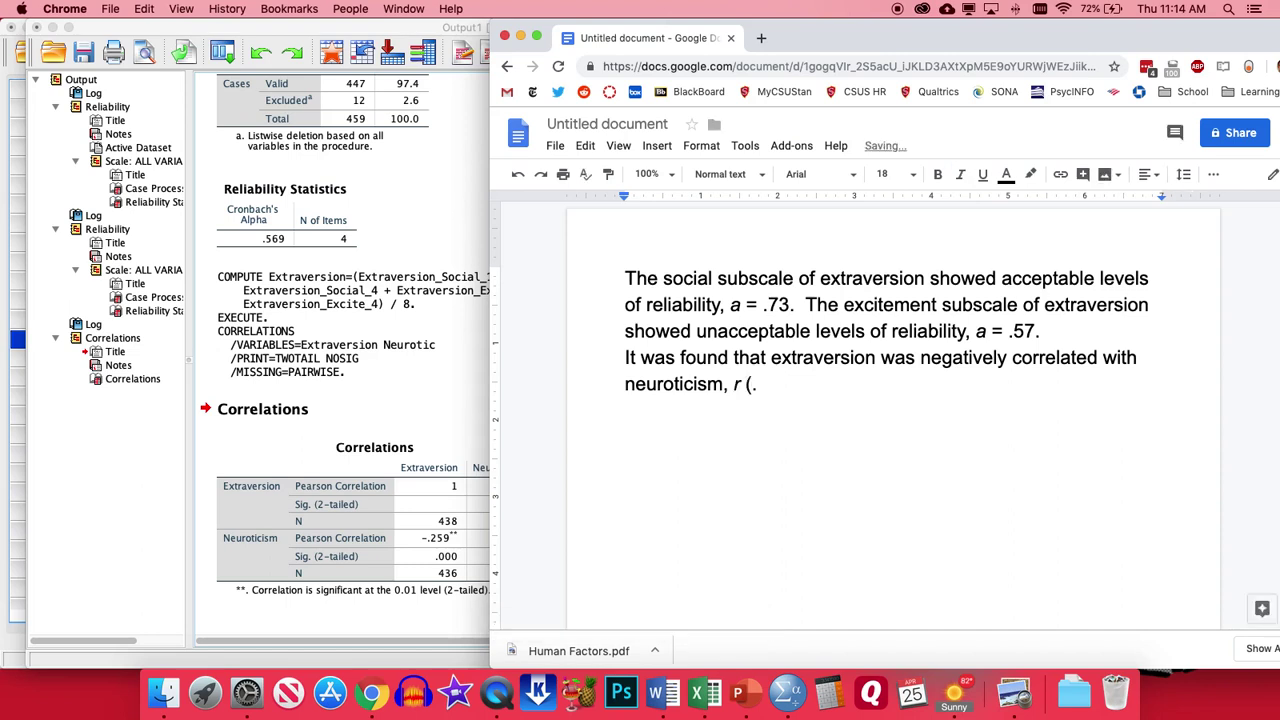
pyautogui.write(') = r-value, p')
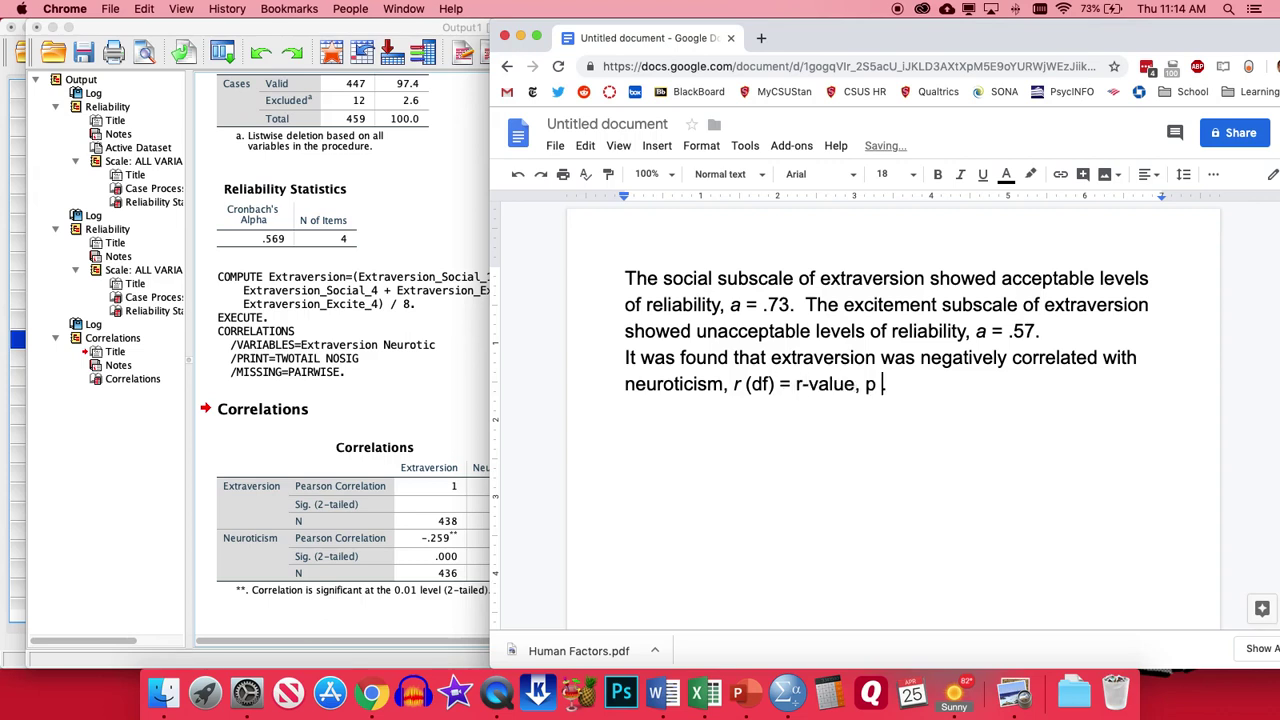
pyautogui.press('BackSpace')
pyautogui.hotkey('ctrl', 'i')
pyautogui.write('p')
pyautogui.hotkey('ctrl', 'i')
pyautogui.write('= p-value')
pyautogui.doubleClick(740, 384)
pyautogui.doubleClick(870, 384)
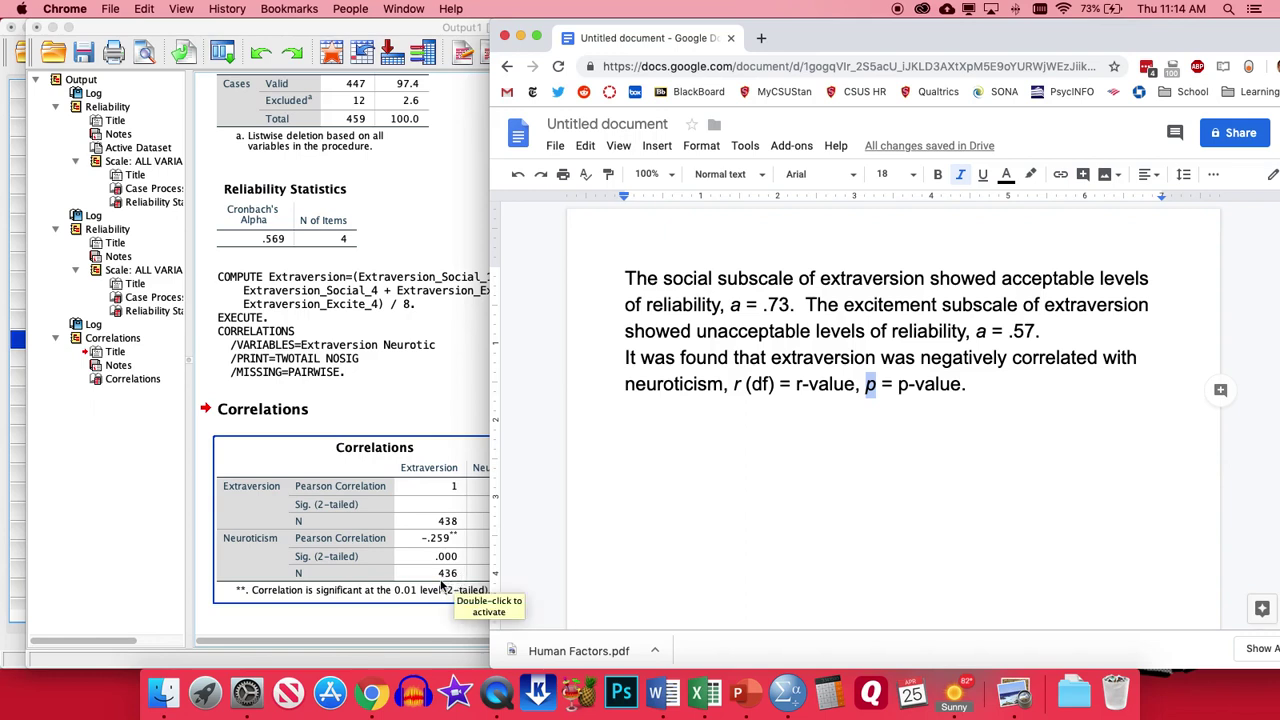
# Replace the placeholders so the sentence reads r (434) = -.26, p < .01.
pyautogui.doubleClick(761, 384)
pyautogui.write('434')
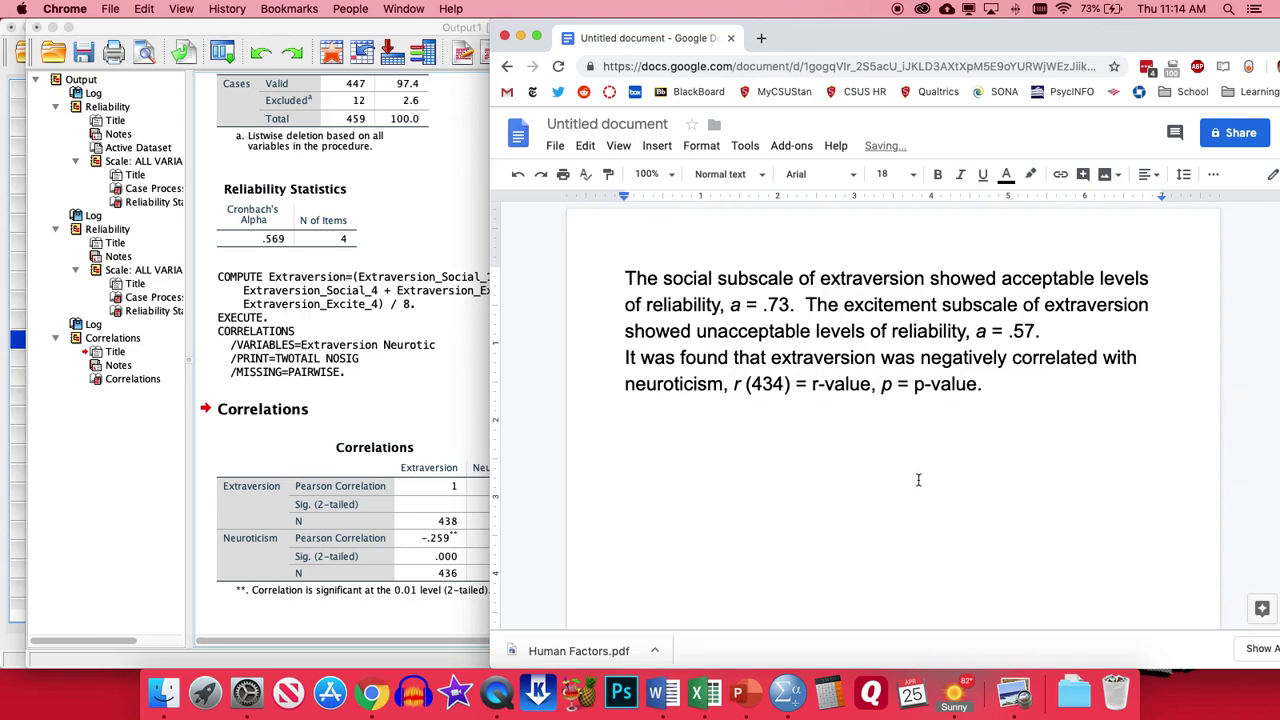
pyautogui.moveTo(874, 388); pyautogui.dragTo(810, 386)
pyautogui.click(390, 574)
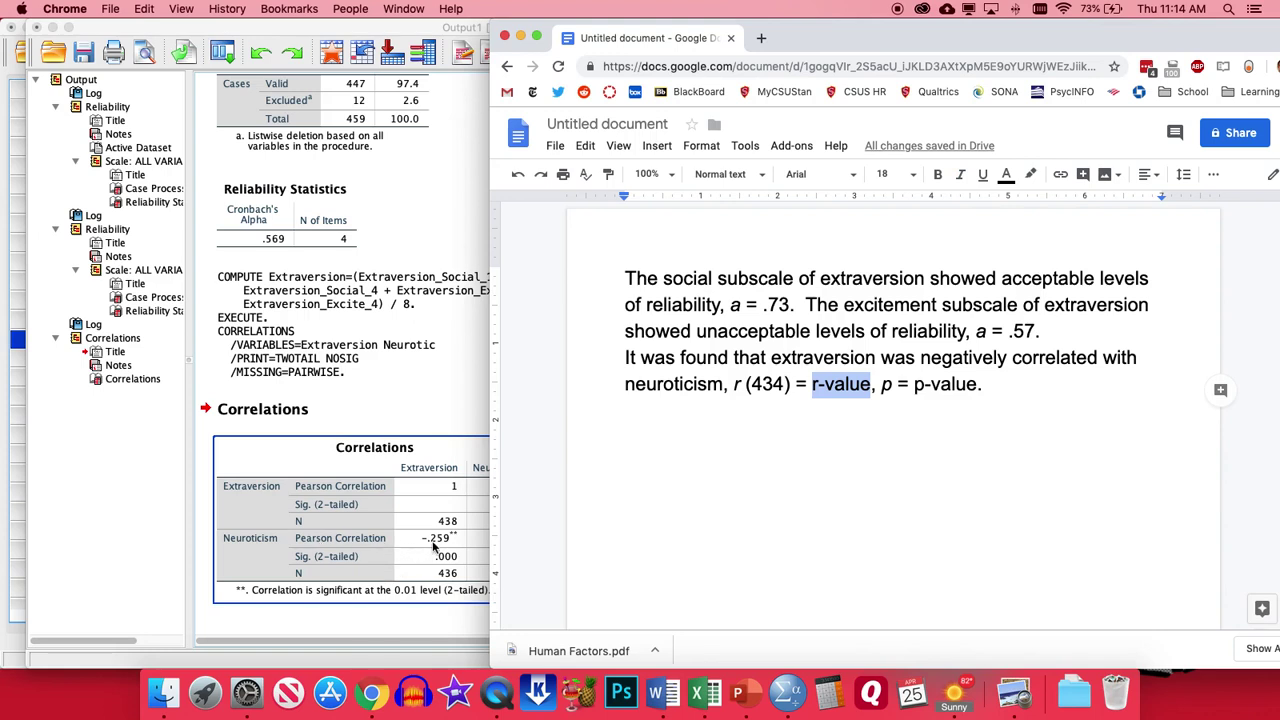
pyautogui.write('-')
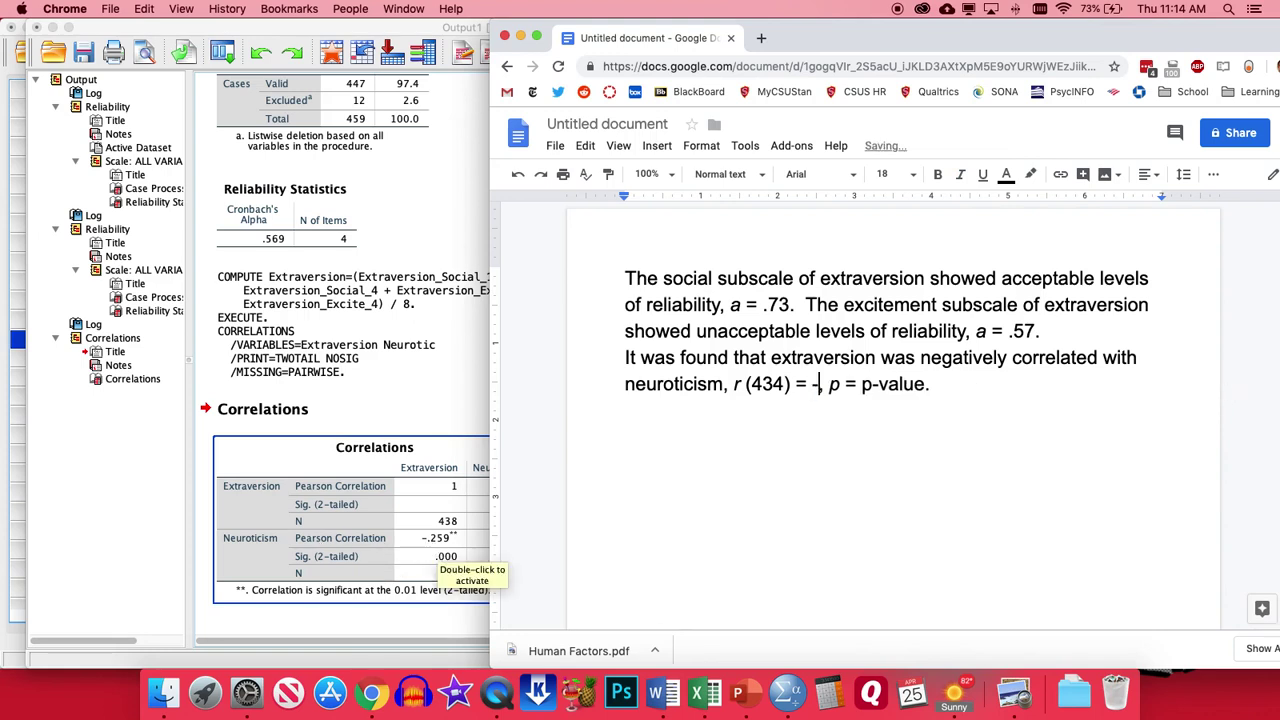
pyautogui.write('.26')
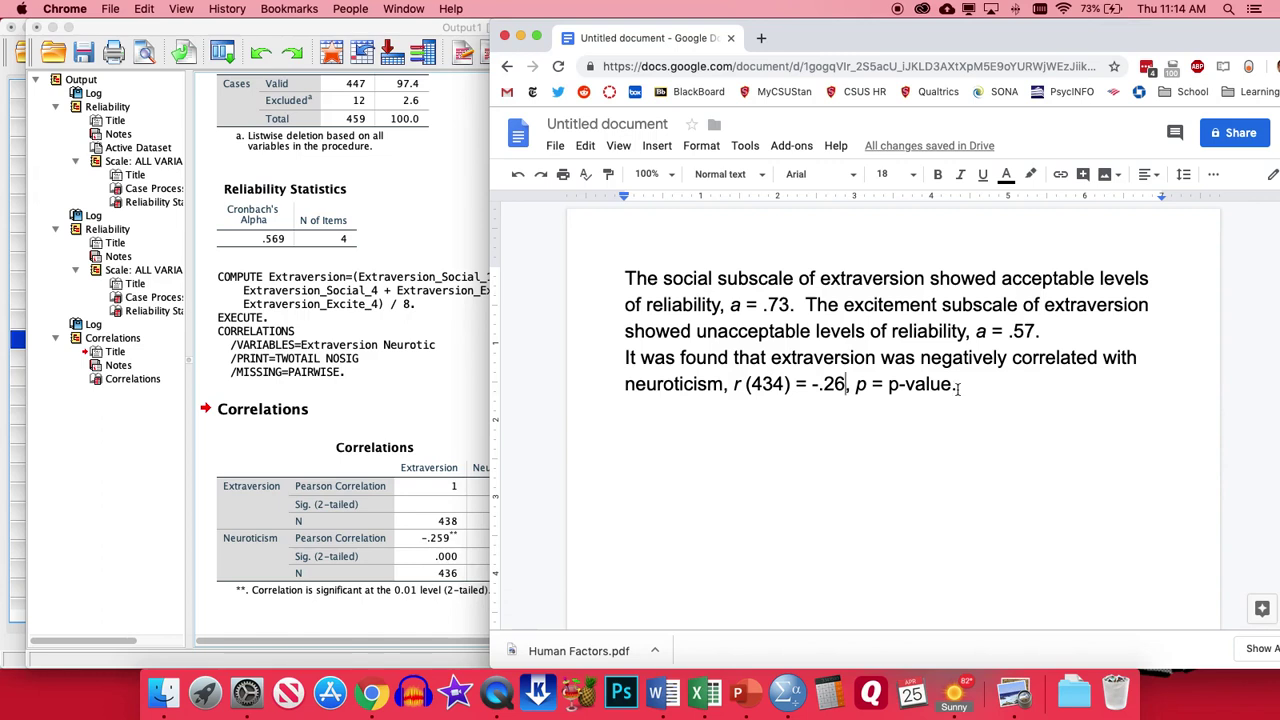
pyautogui.moveTo(952, 386); pyautogui.dragTo(892, 386)
pyautogui.write('.00')
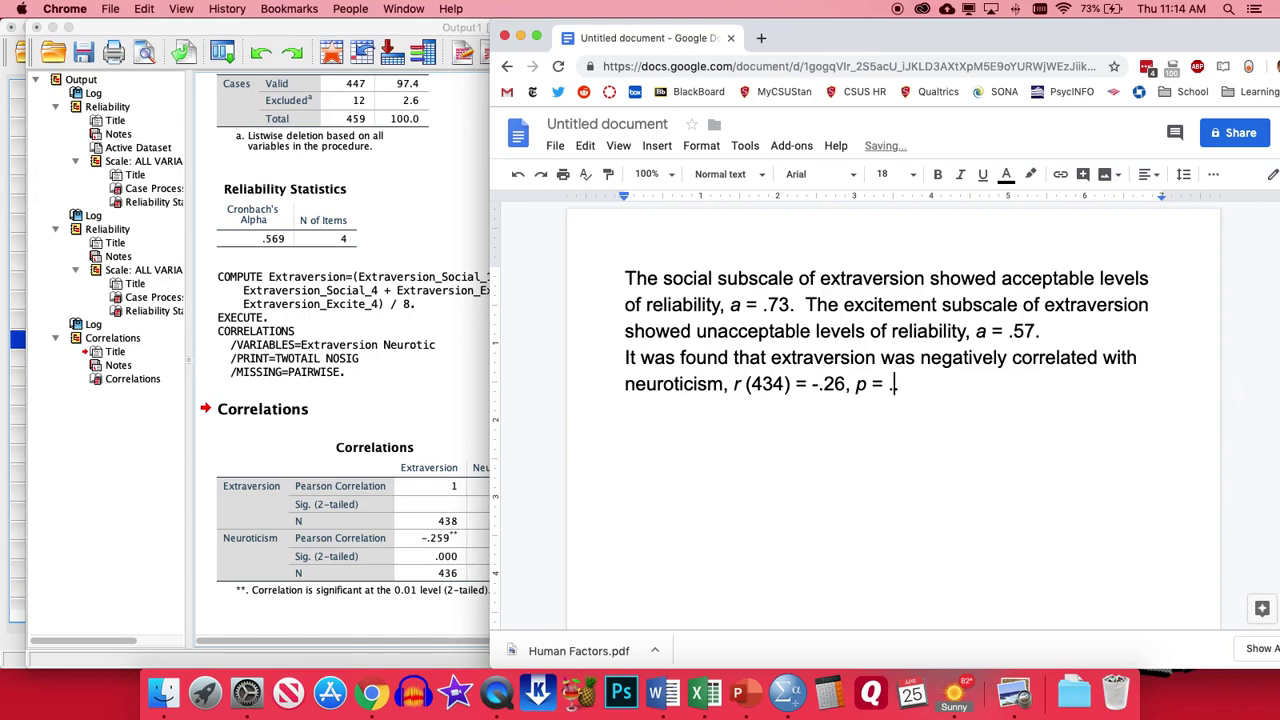
pyautogui.write('.')
pyautogui.doubleClick(876, 384)
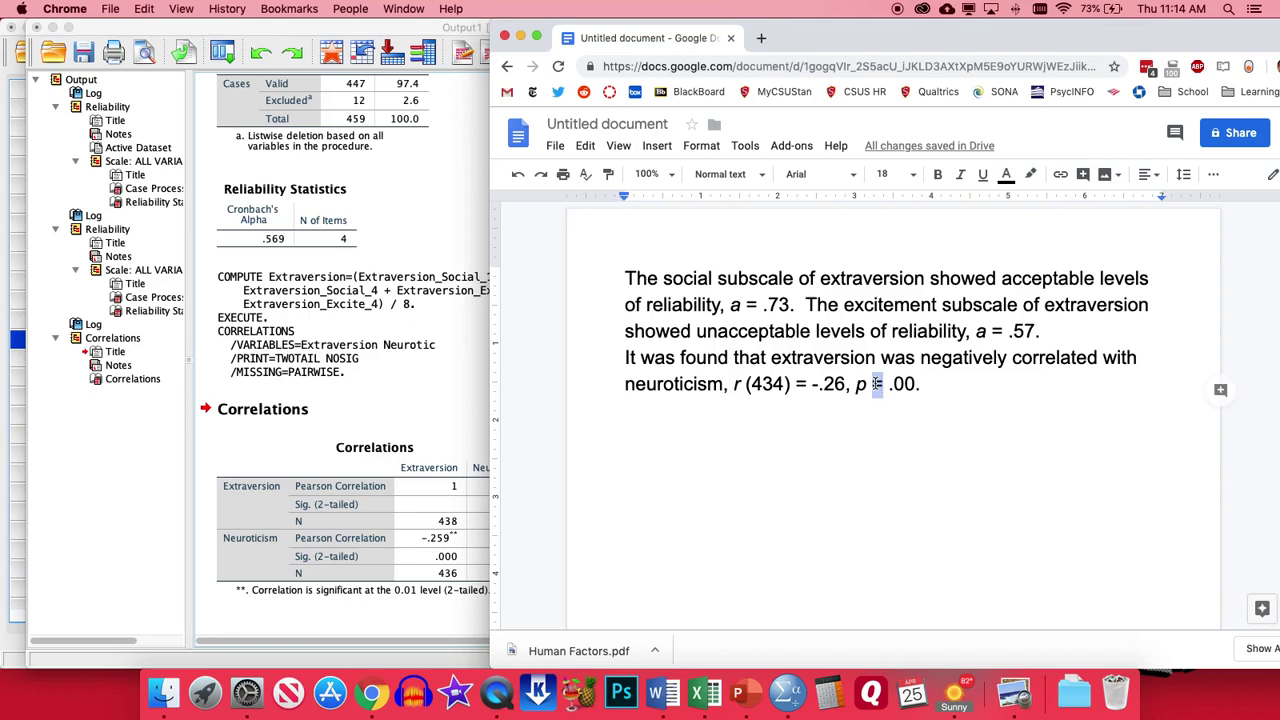
pyautogui.write('<')
pyautogui.click(911, 384)
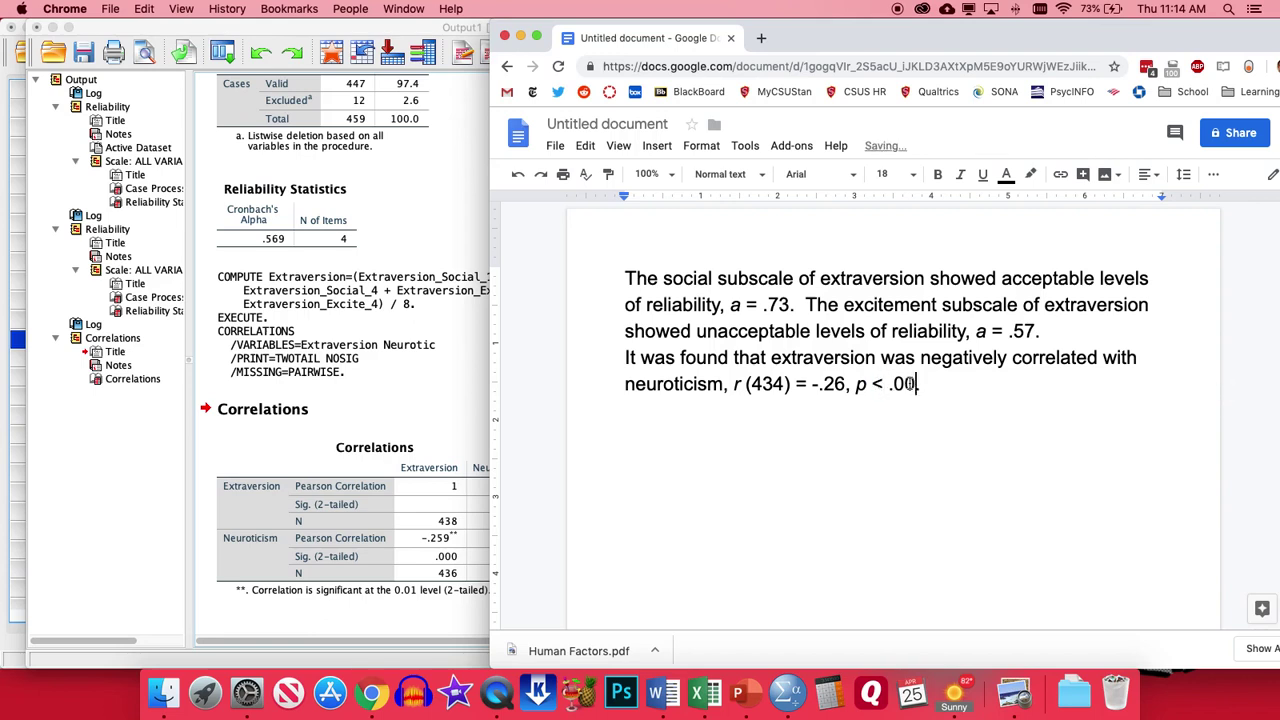
pyautogui.press('BackSpace')
pyautogui.press('BackSpace')
pyautogui.write('1.')
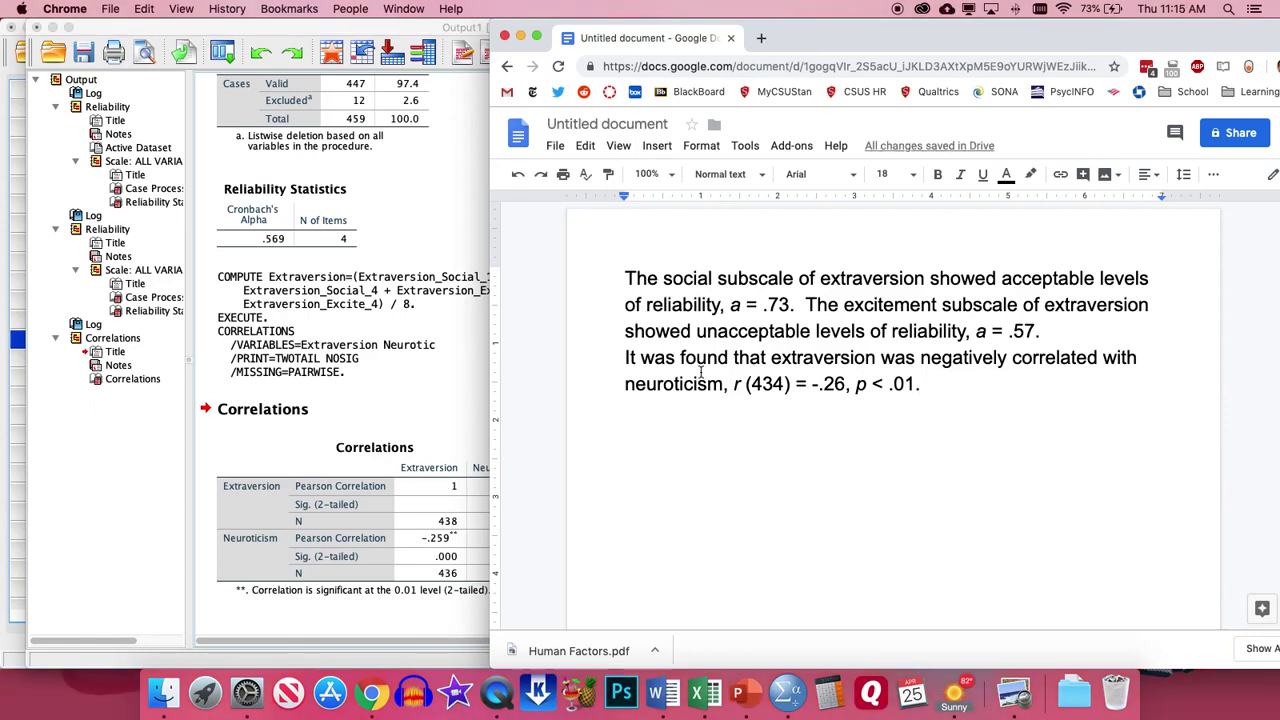
# Review the extraversion and neuroticism wording in the sentence, then return to the SPSS output.
pyautogui.moveTo(668, 358); pyautogui.dragTo(950, 395)
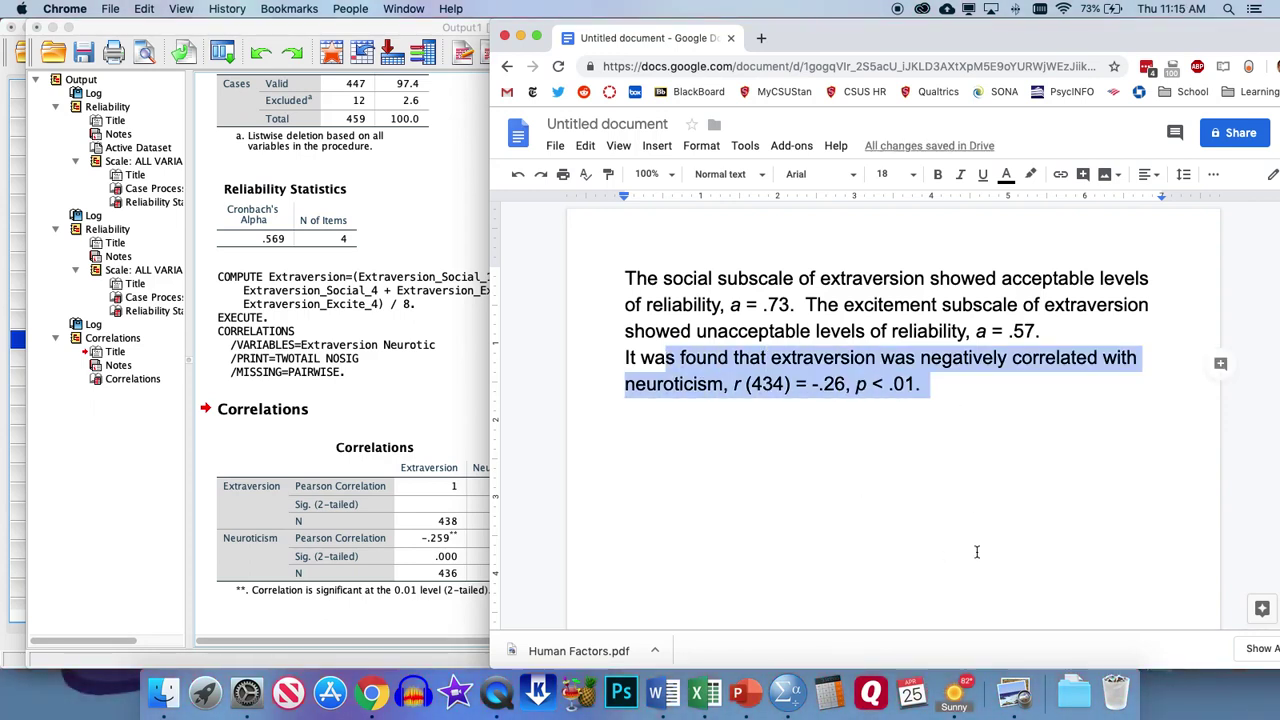
pyautogui.click(800, 362)
pyautogui.moveTo(776, 360); pyautogui.dragTo(880, 360)
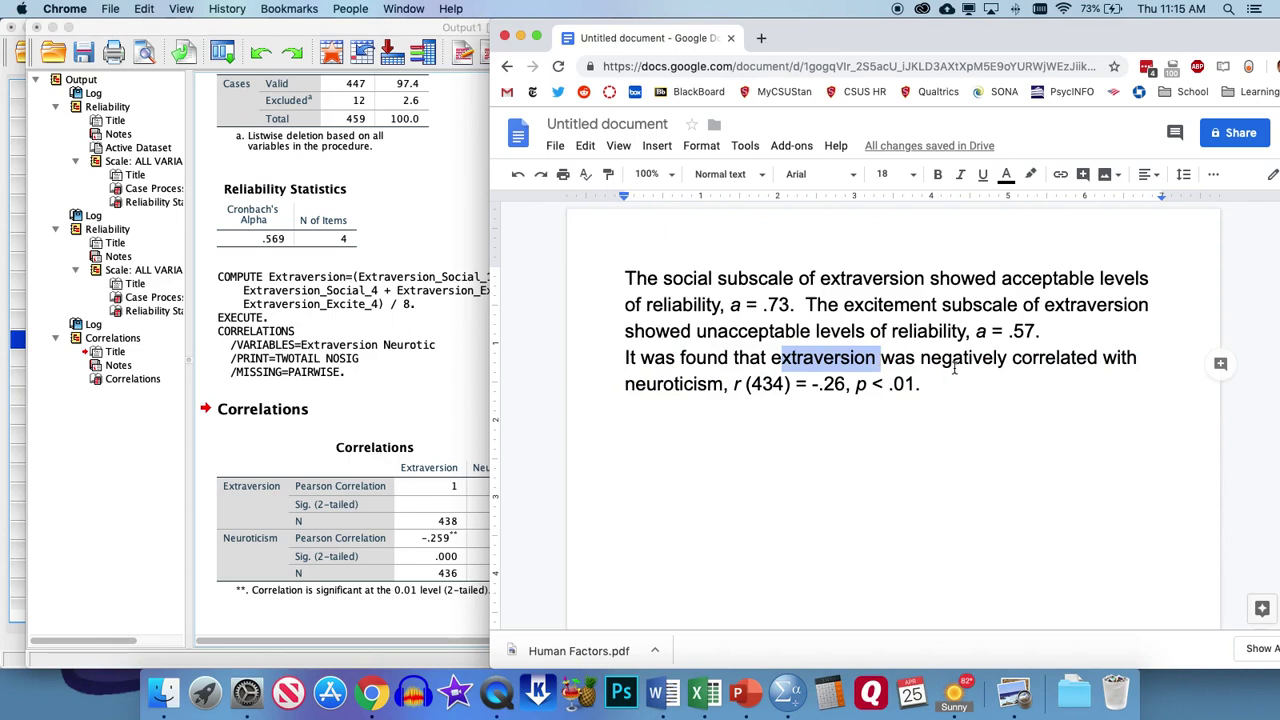
pyautogui.doubleClick(720, 385)
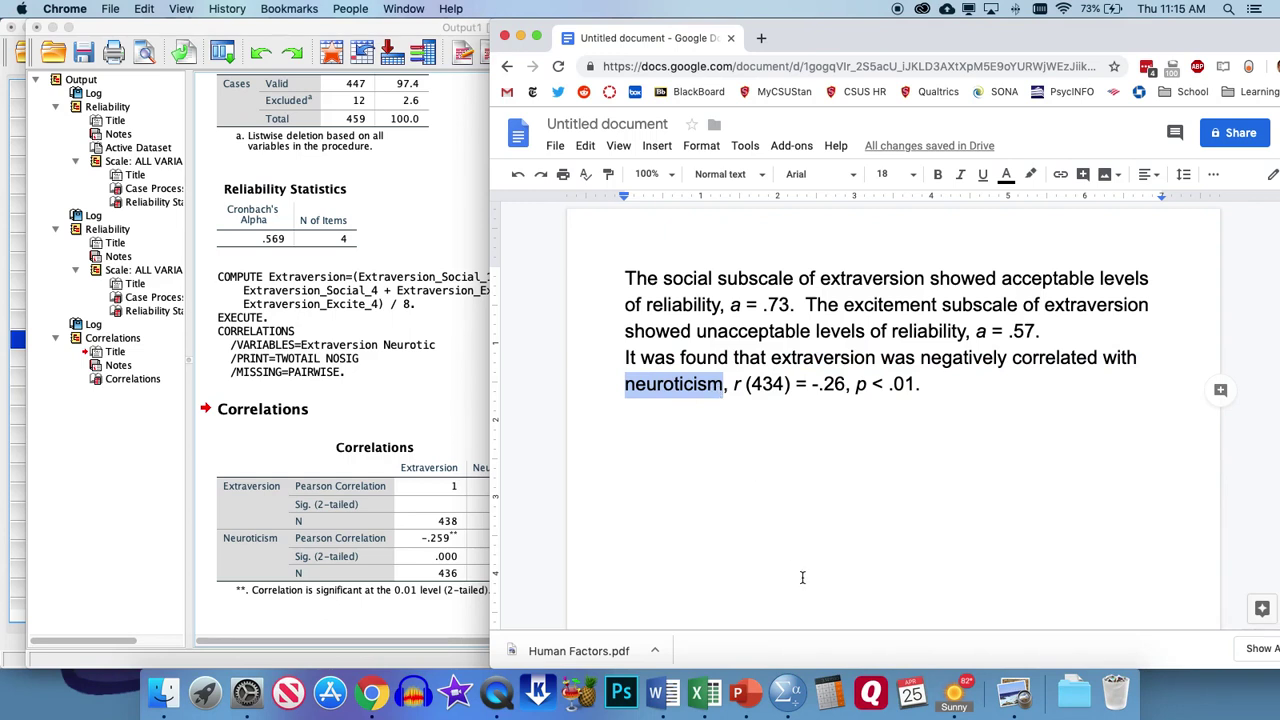
pyautogui.moveTo(770, 360); pyautogui.dragTo(885, 362)
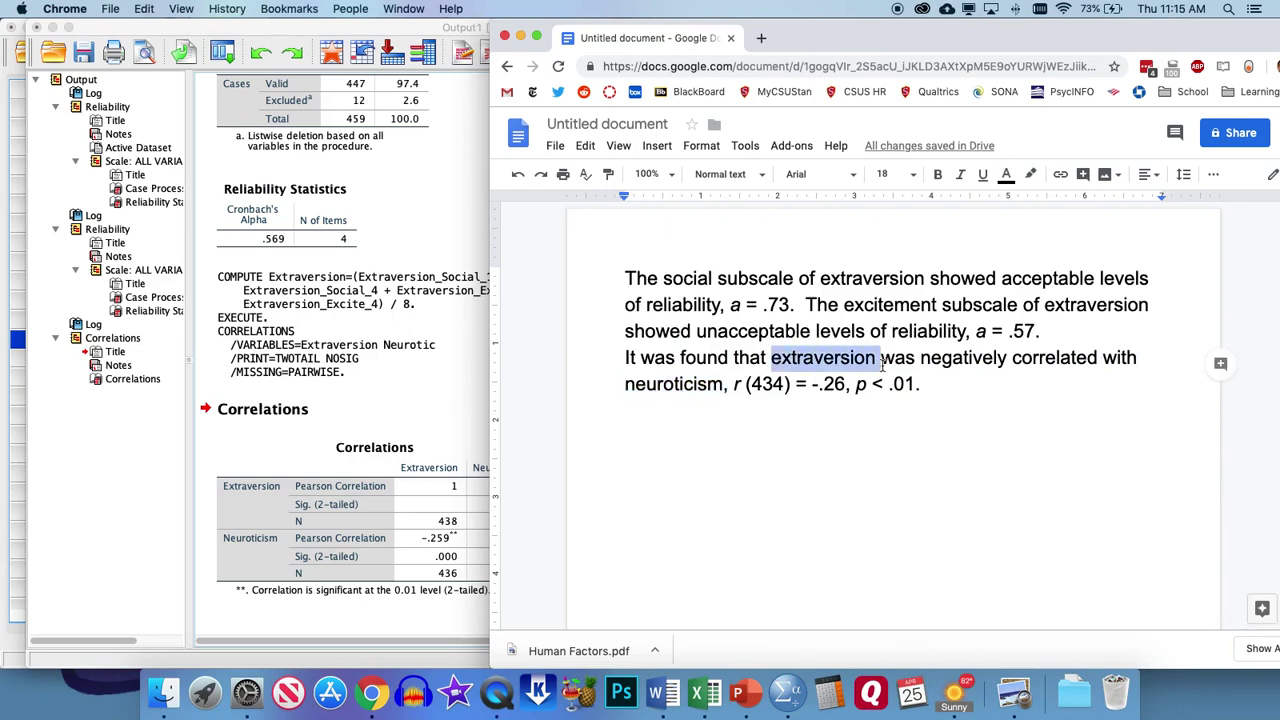
pyautogui.moveTo(728, 385); pyautogui.dragTo(606, 385)
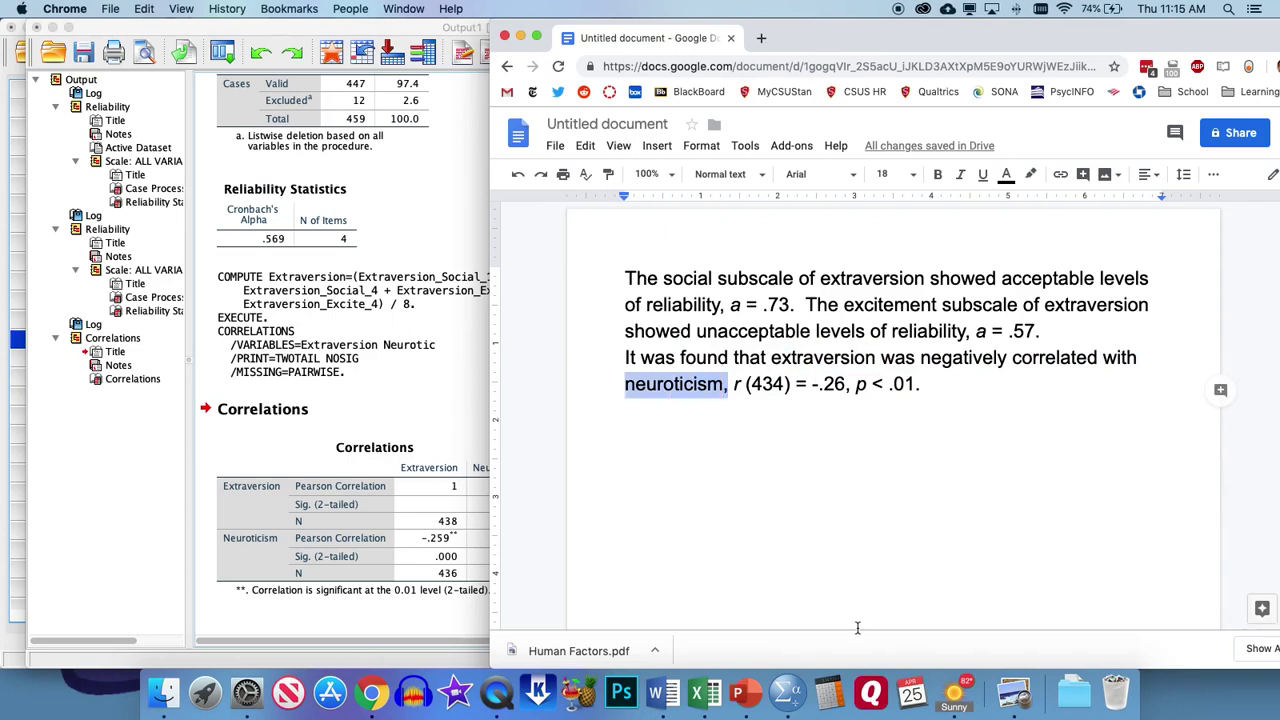
pyautogui.click(410, 360)
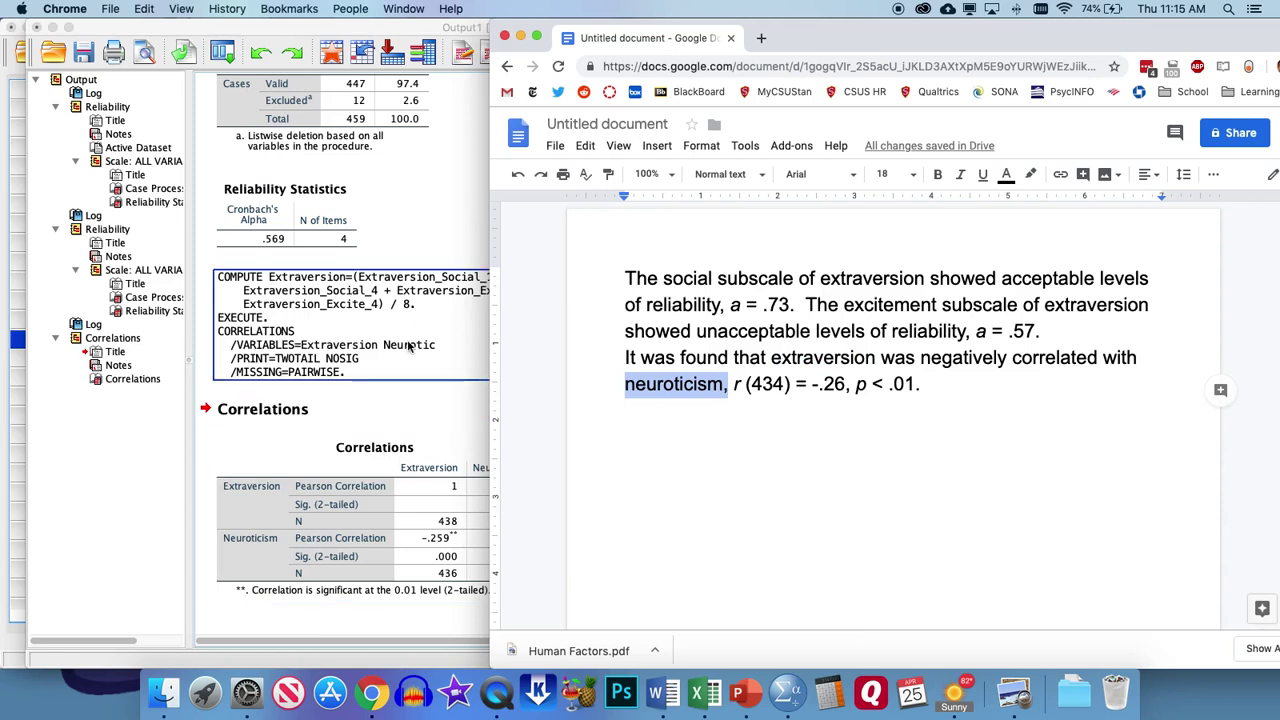
# Build a Simple Scatter via Graphs > Legacy Dialogs with Neurotic on Y and Extraversion on X.
pyautogui.click(402, 397)
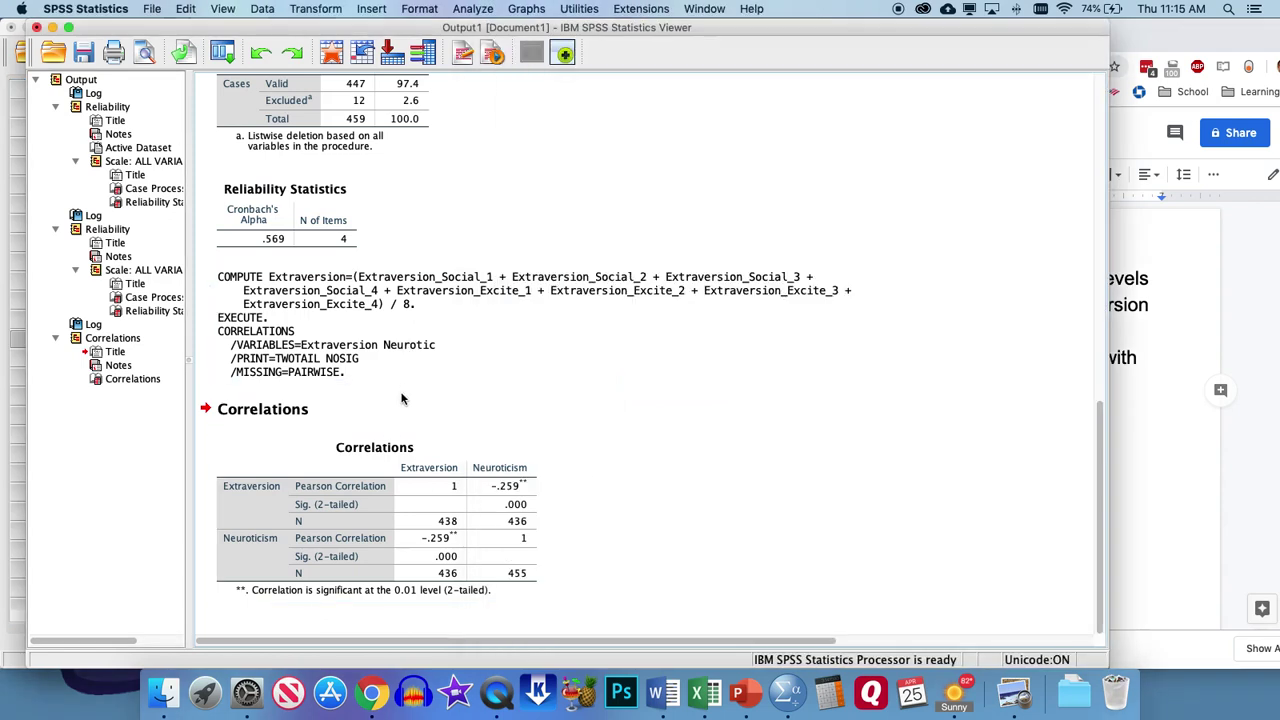
pyautogui.click(530, 8)
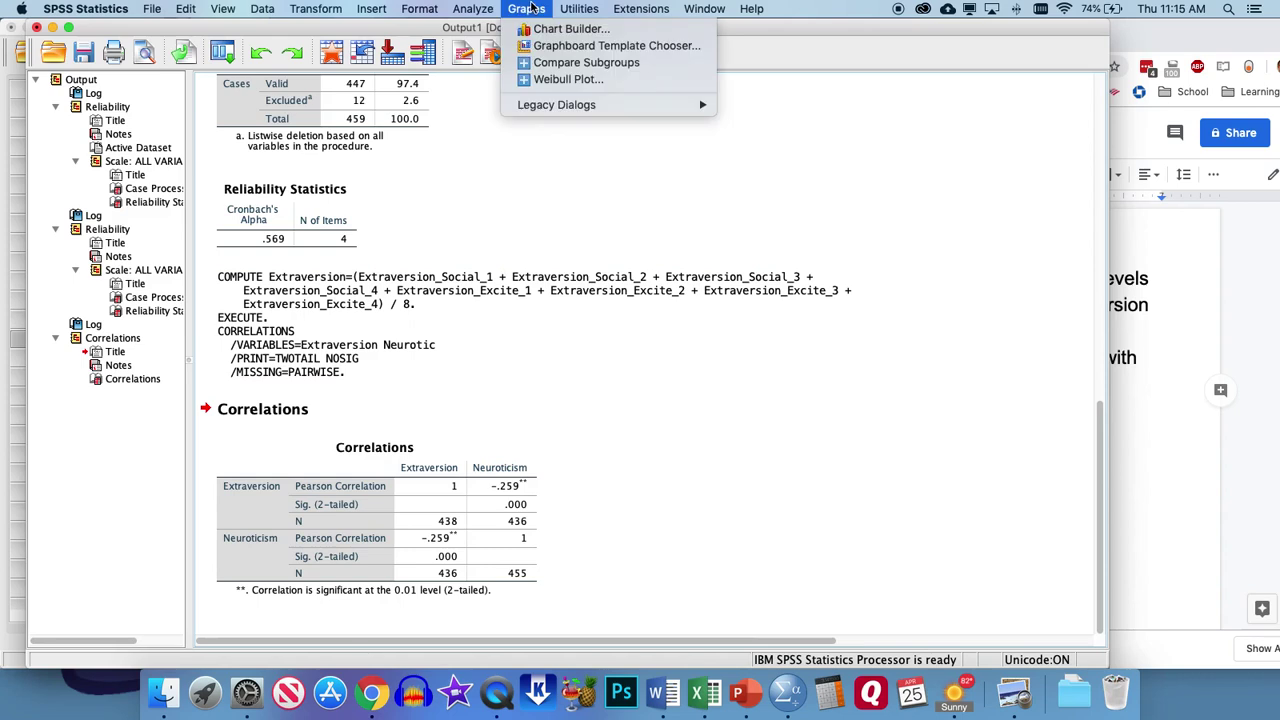
pyautogui.moveTo(599, 115)
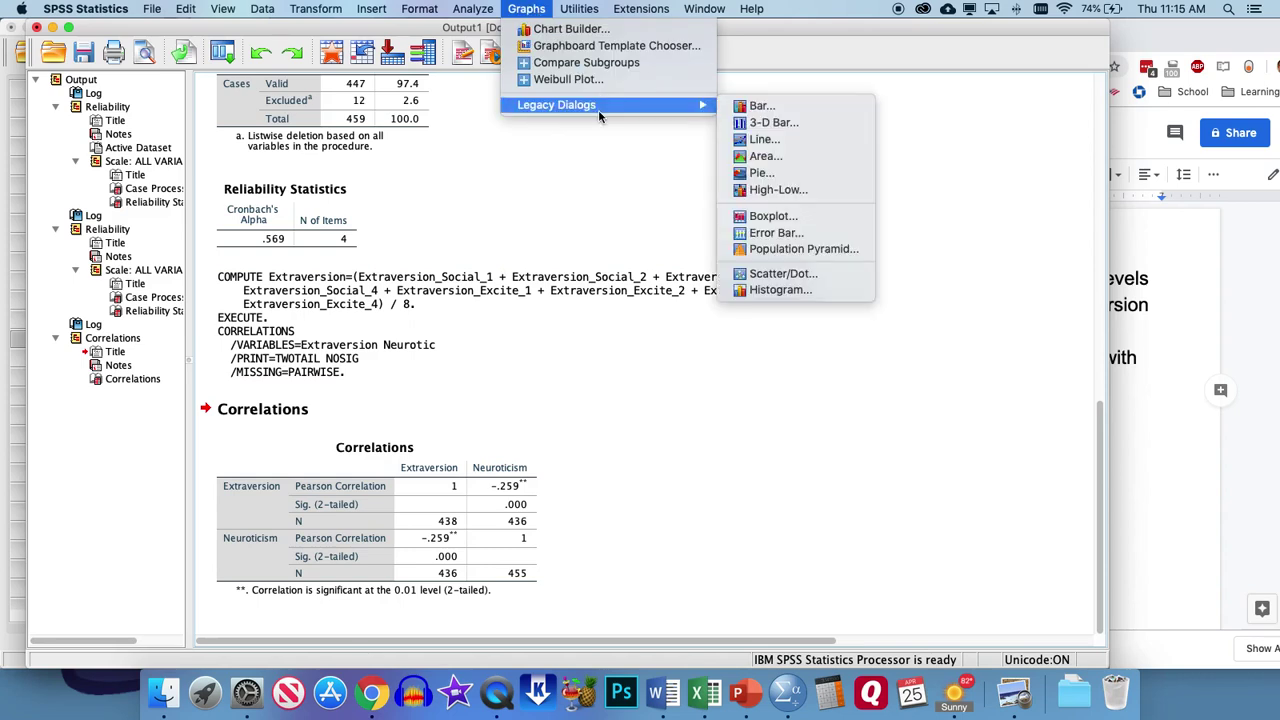
pyautogui.click(762, 276)
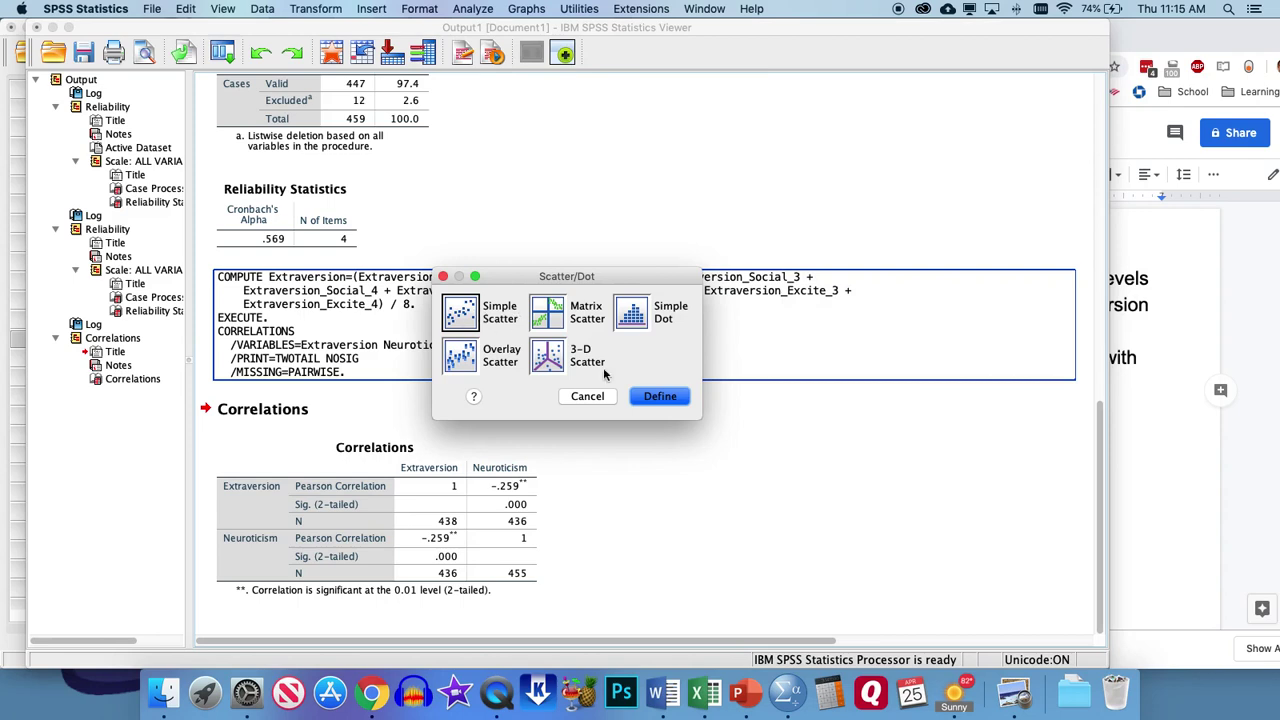
pyautogui.click(656, 400)
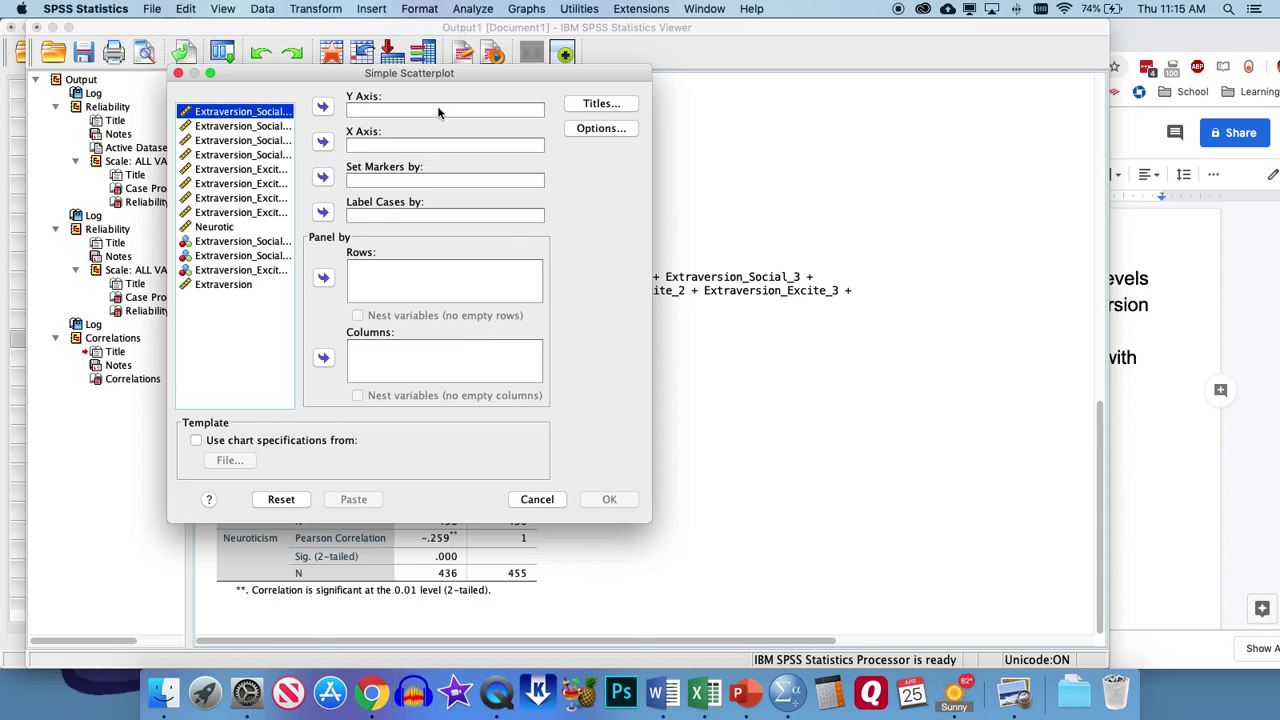
pyautogui.doubleClick(225, 228)
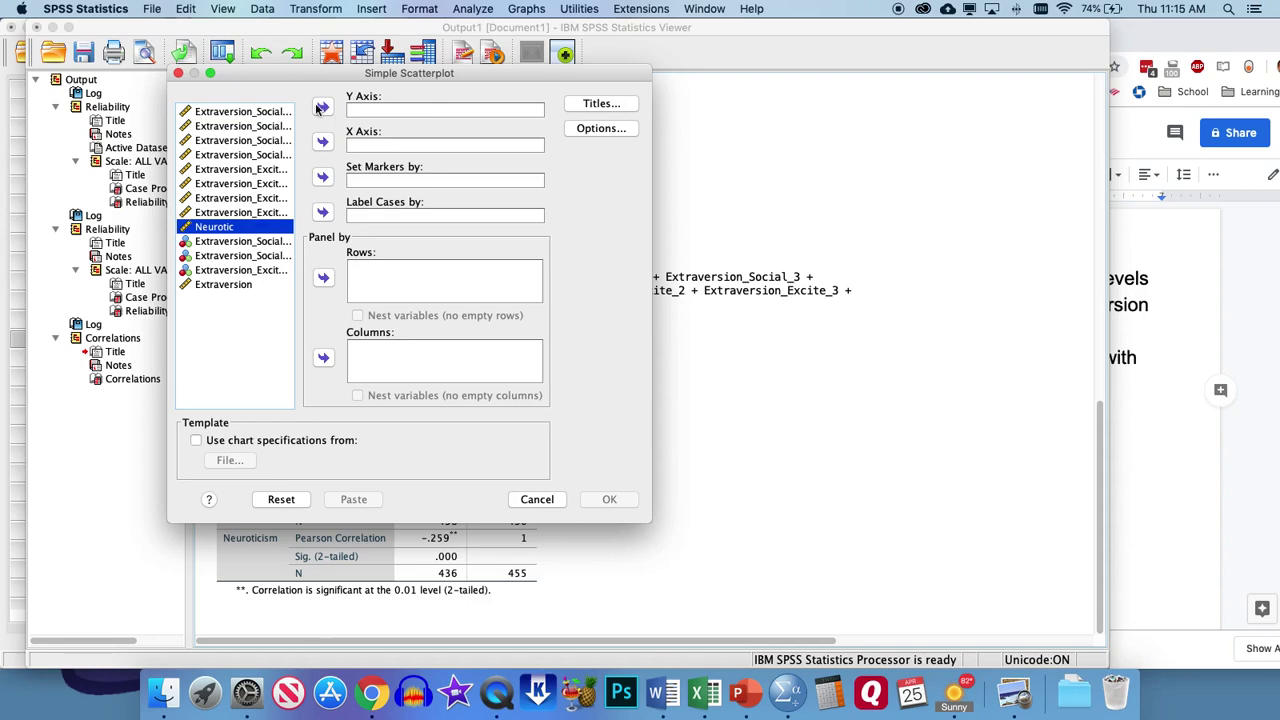
pyautogui.click(233, 272)
pyautogui.click(328, 143)
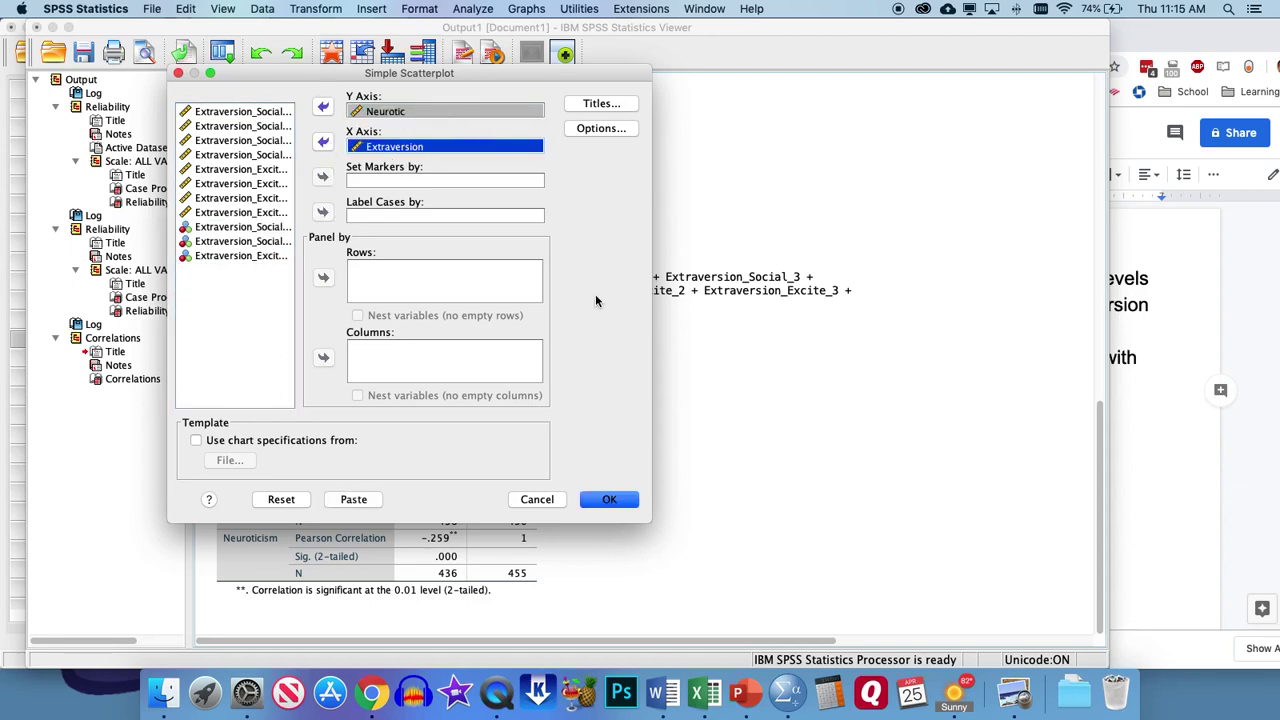
pyautogui.click(609, 499)
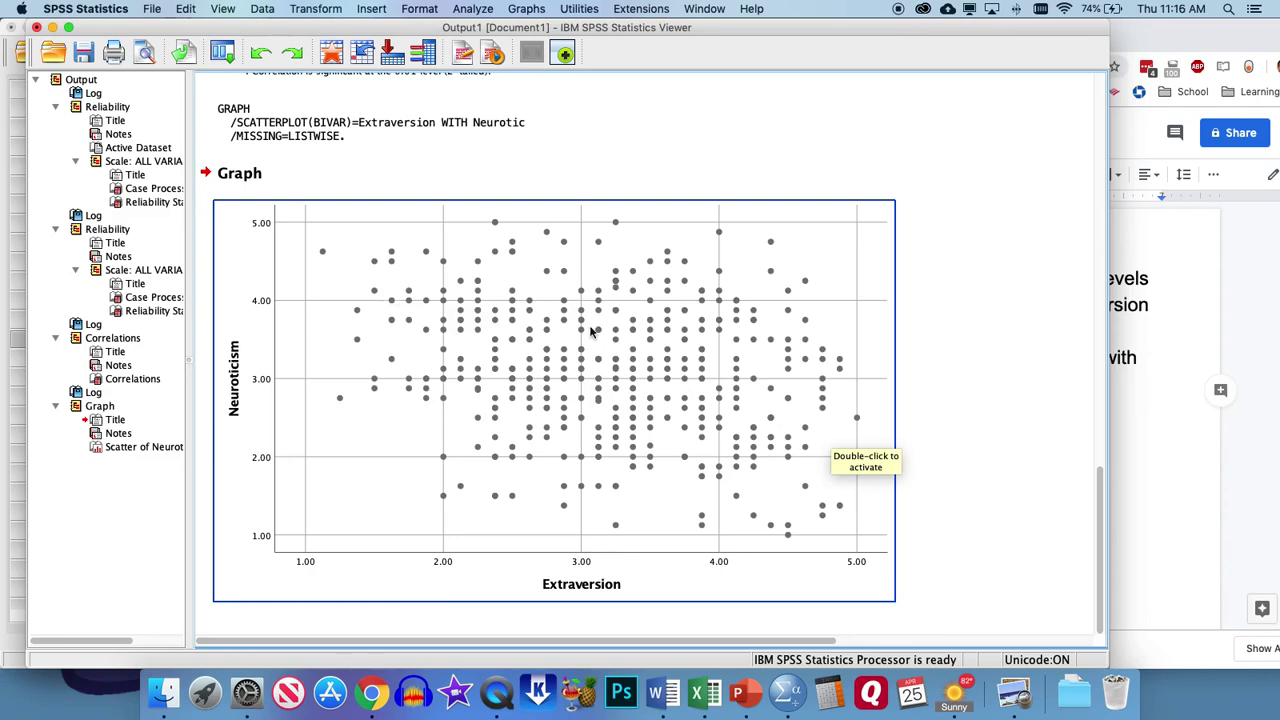
# Add a Fit Line at Total to the scatterplot in the Chart Editor.
pyautogui.click(623, 348)
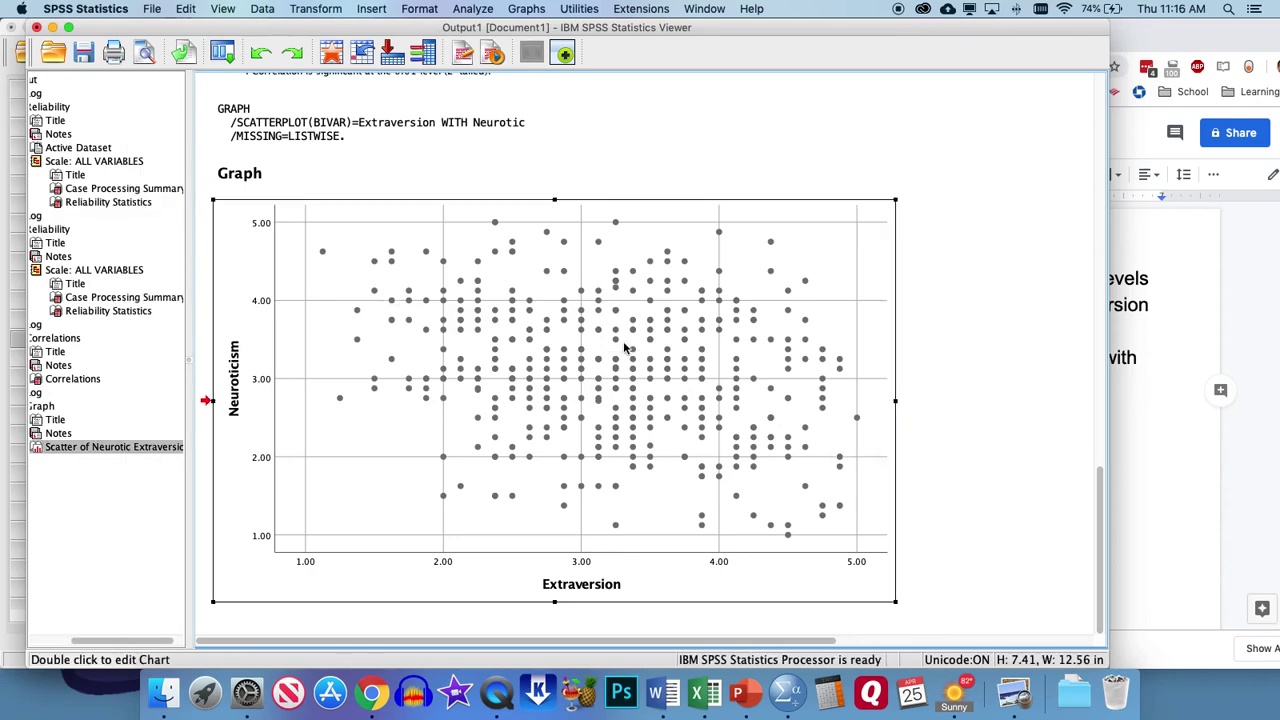
pyautogui.doubleClick(623, 348)
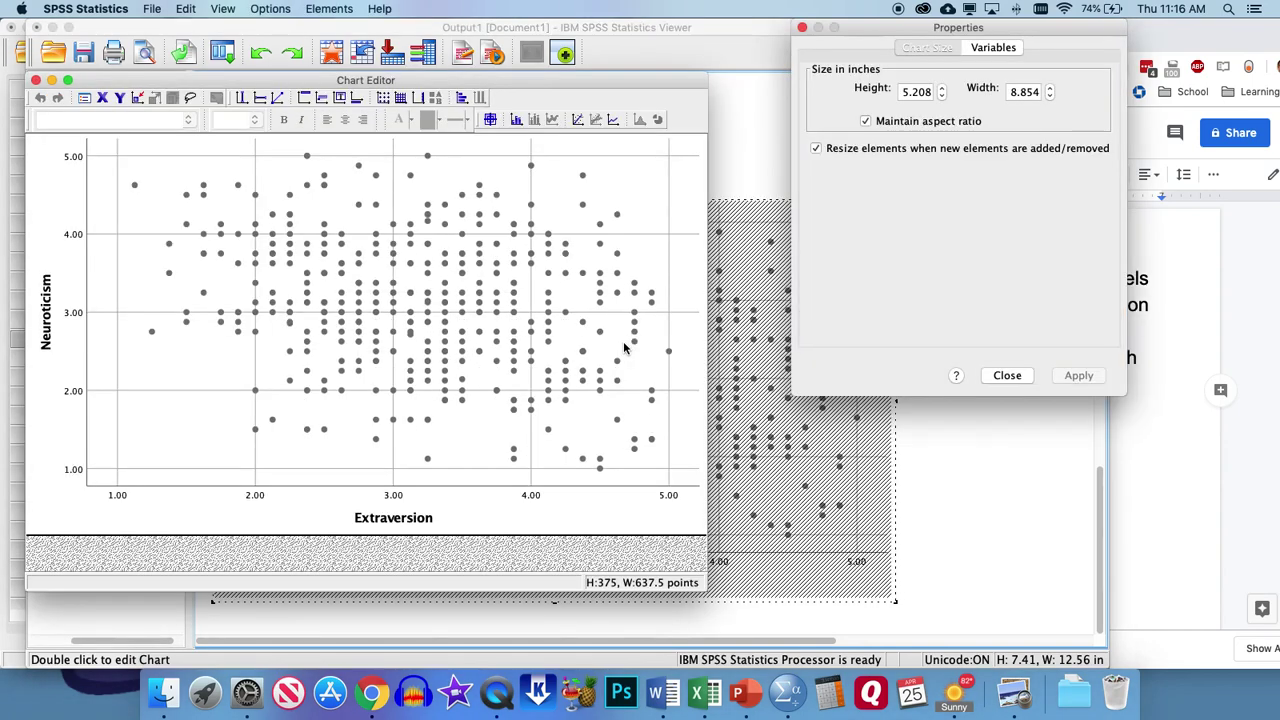
pyautogui.click(330, 10)
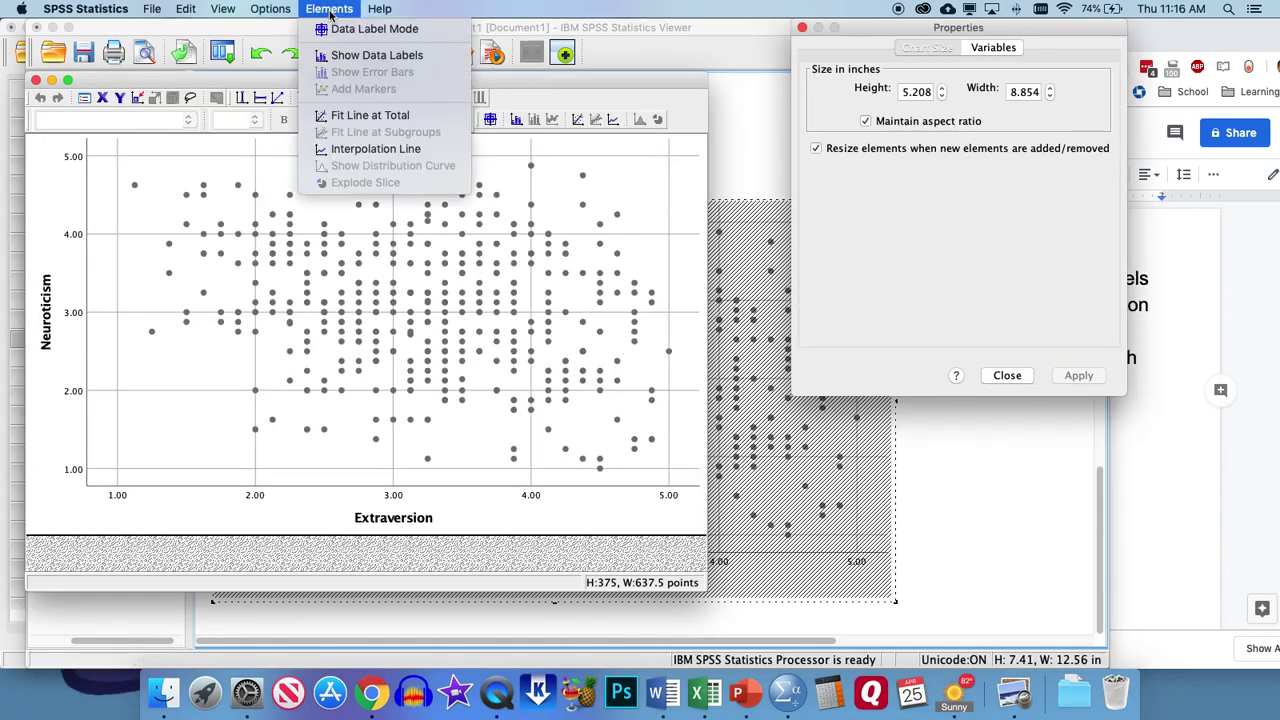
pyautogui.click(339, 117)
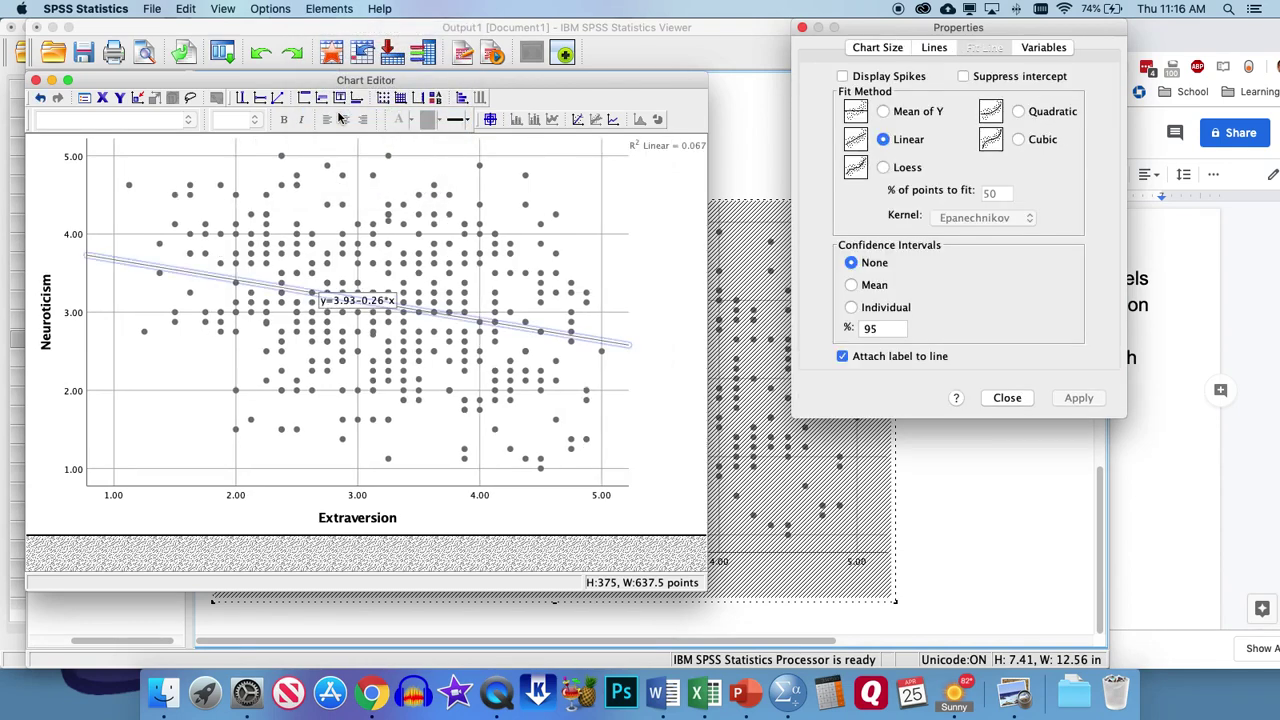
pyautogui.click(35, 80)
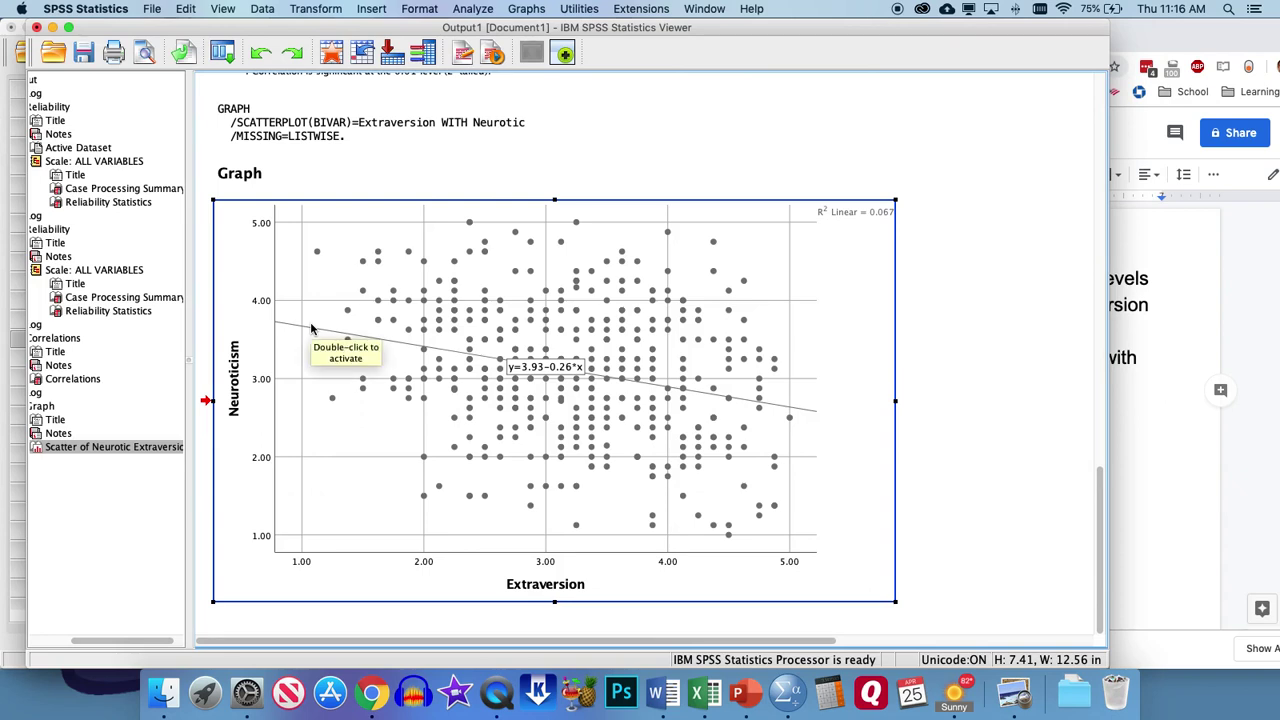
# Copy the finished scatterplot as an image.
pyautogui.rightClick(420, 268)
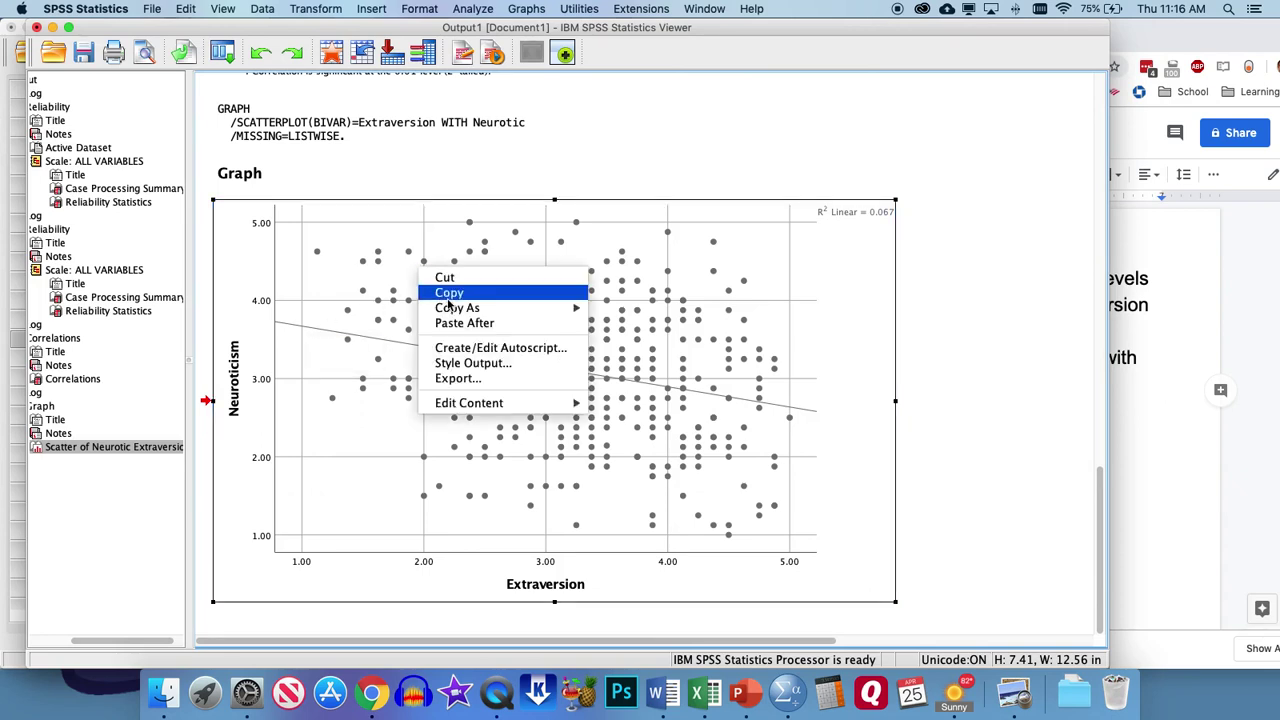
pyautogui.moveTo(510, 308)
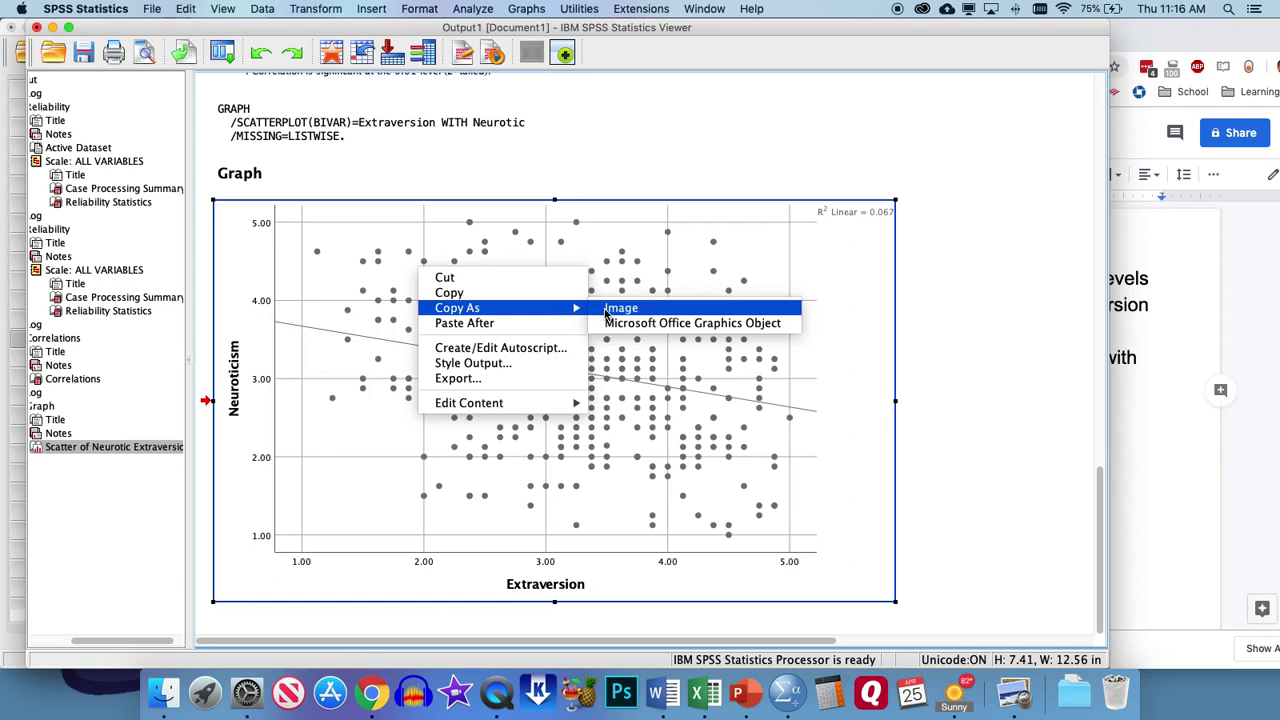
pyautogui.click(620, 308)
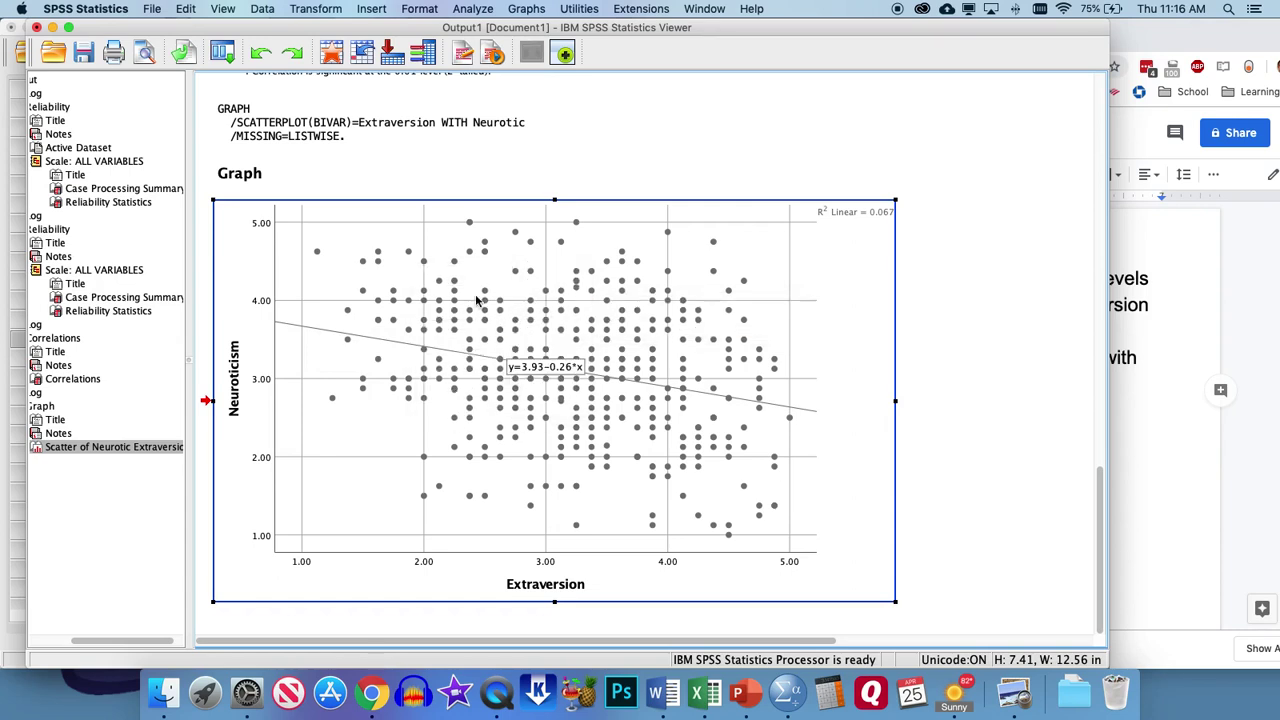
# Paste the scatterplot image onto a new page after the '.01.' results sentence.
pyautogui.click(1199, 519)
pyautogui.click(971, 381)
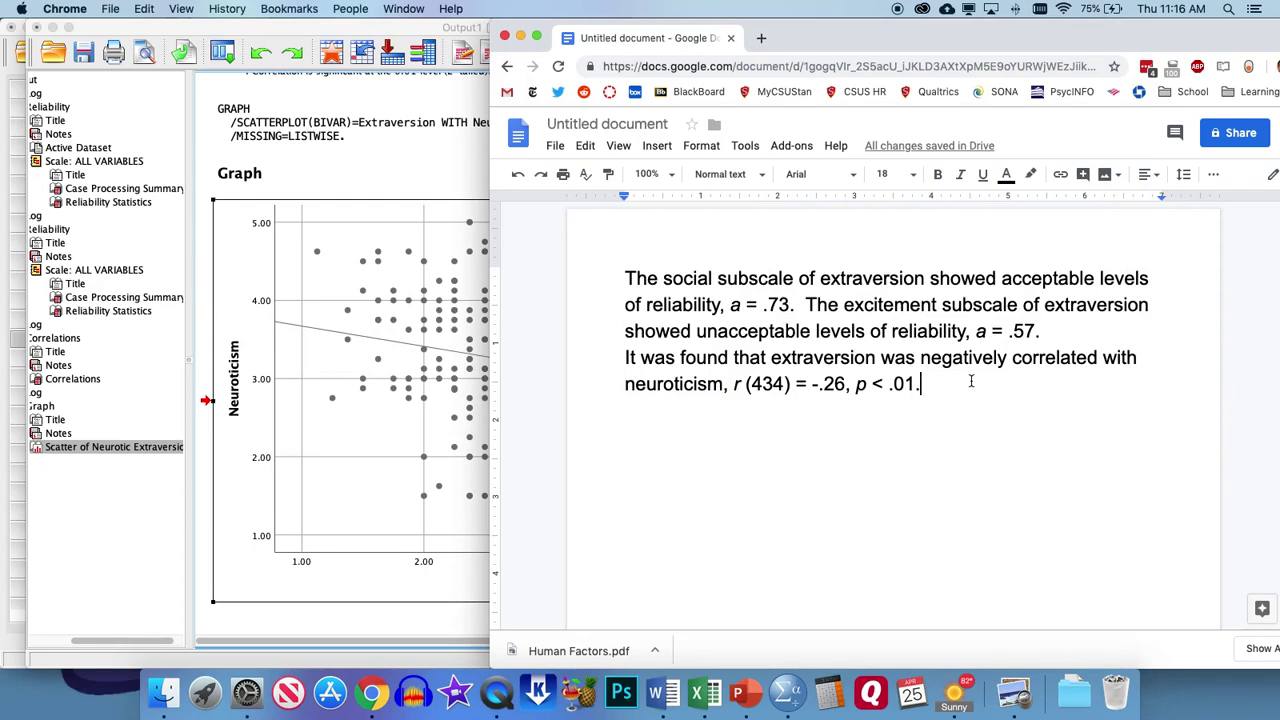
pyautogui.press('super+Return')
pyautogui.press('super+v')
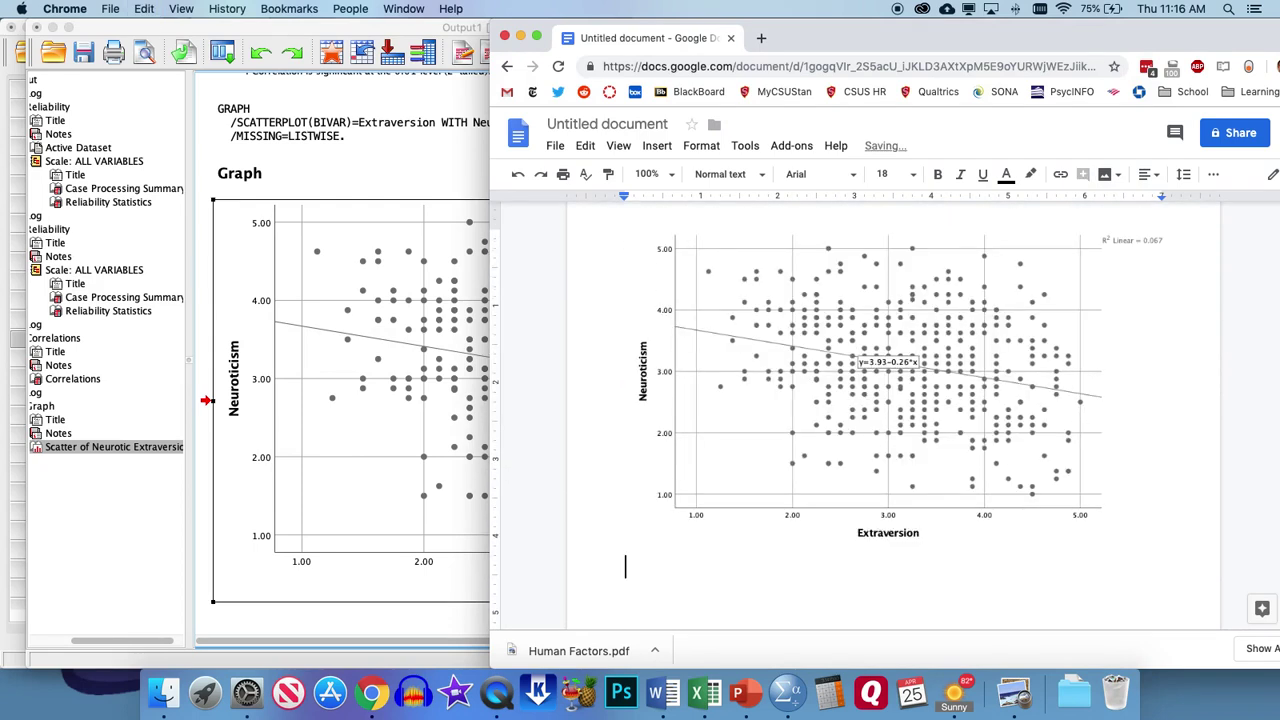
# Caption it with italic 'Figure 1.' and upright 'Correlation between extraversion and neuroticism.'.
pyautogui.press('super+i')
pyautogui.write('Figure 1')
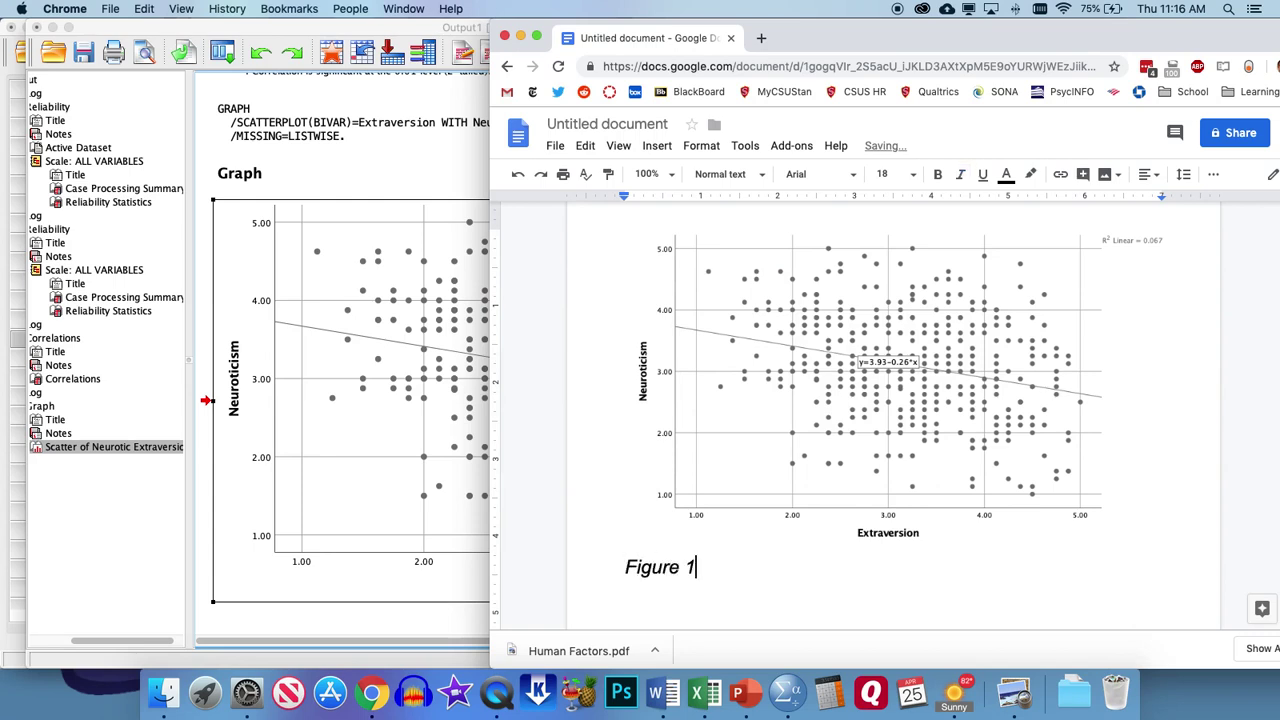
pyautogui.write('. C')
pyautogui.press('BackSpace')
pyautogui.press('super+i')
pyautogui.write('Correlation between ext')
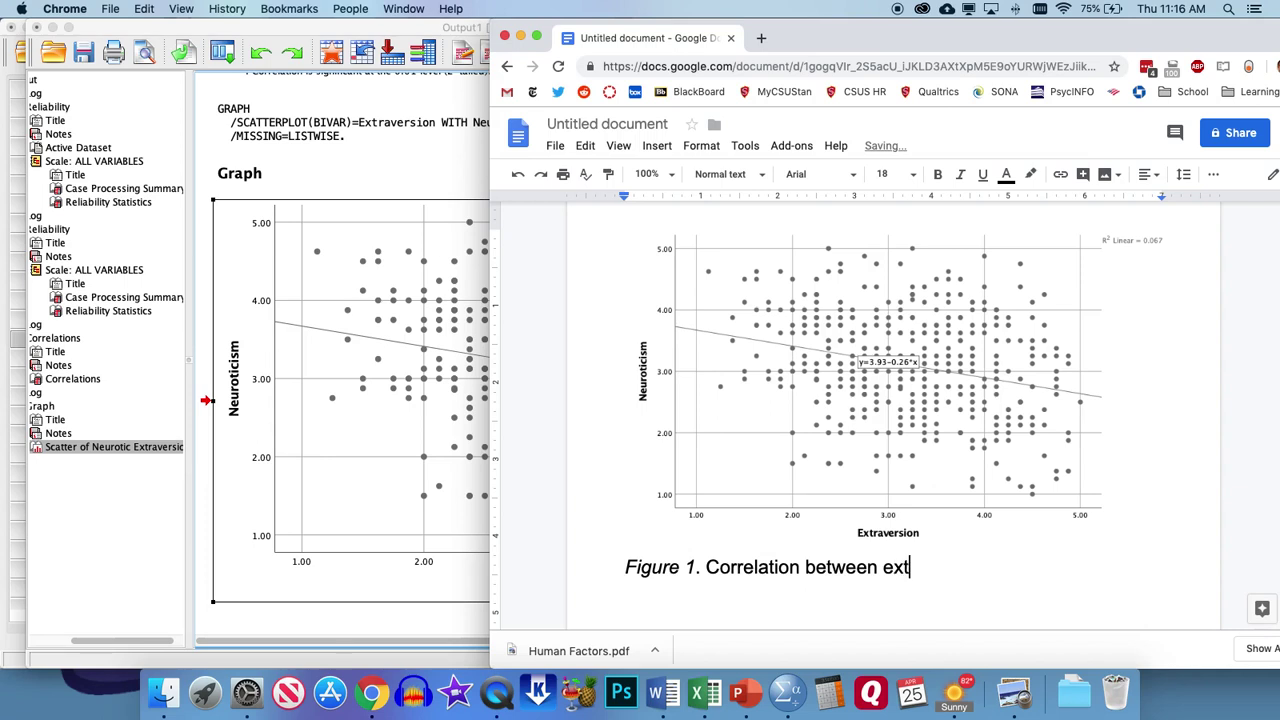
pyautogui.write('raversion and neuroticism.')
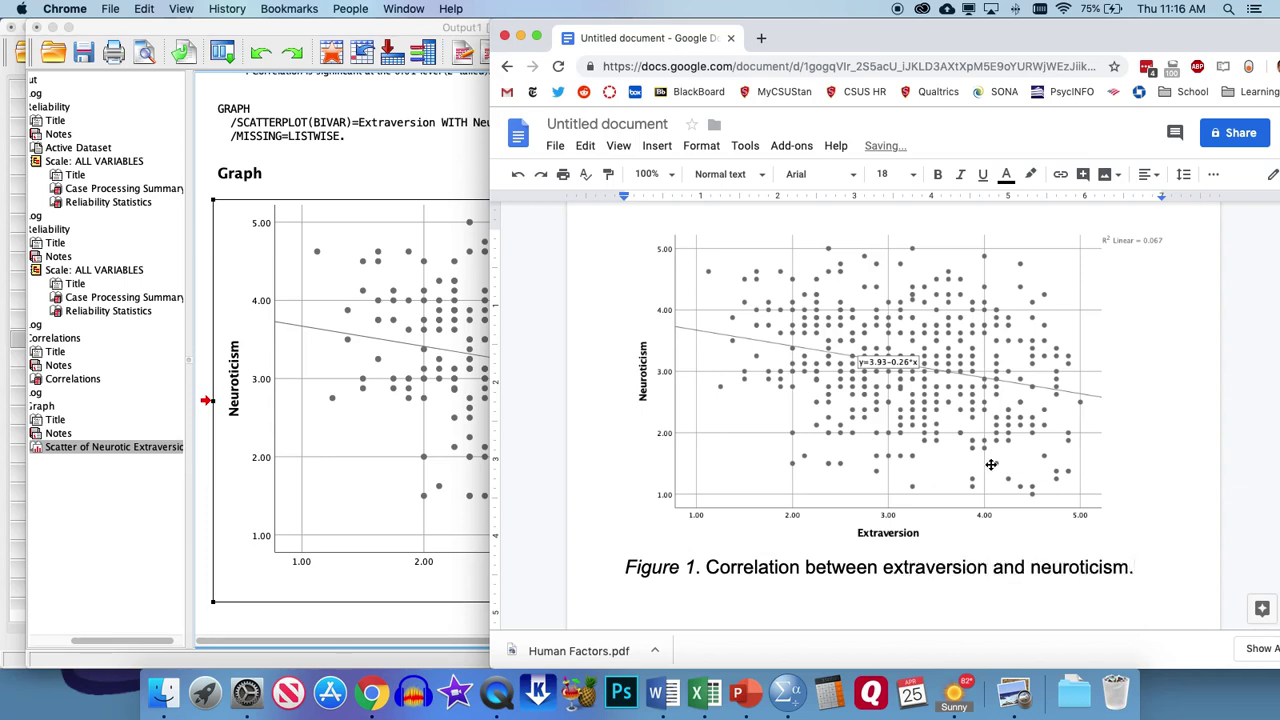
# Insert '(Figure 1)' before the final period of the correlation sentence.
pyautogui.scroll(10, 925, 483)
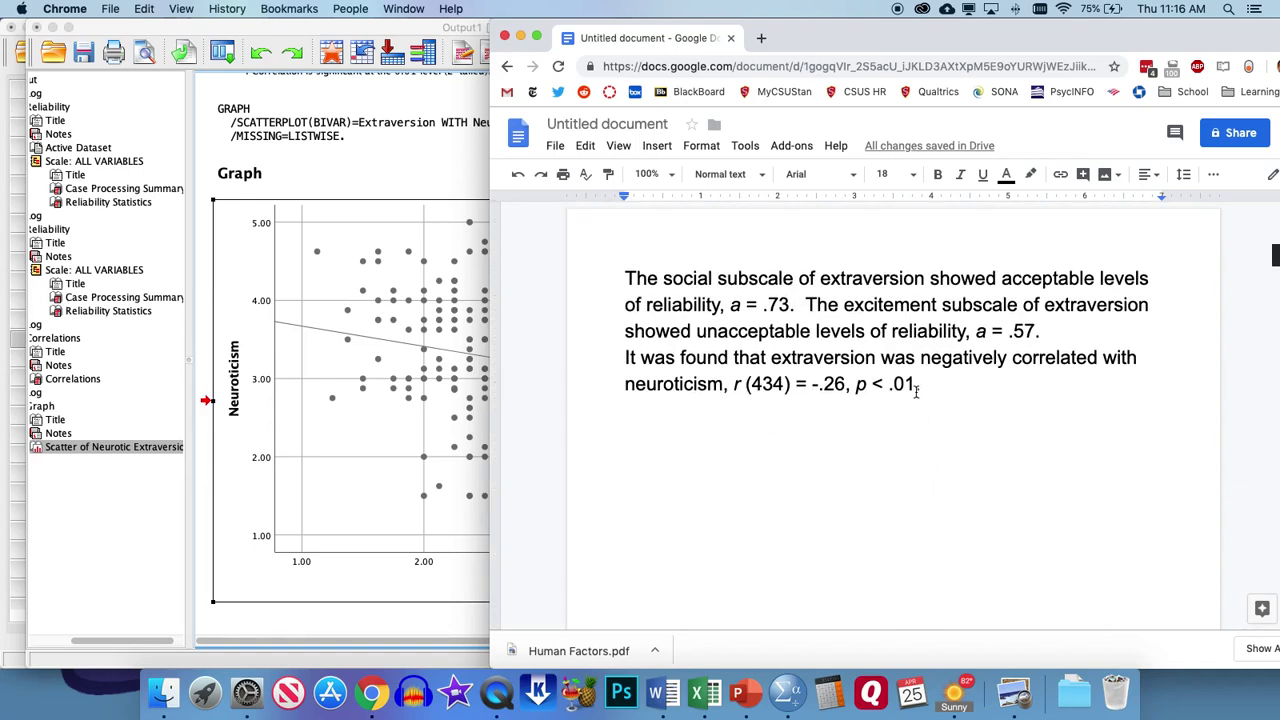
pyautogui.write('(Figure 1).')
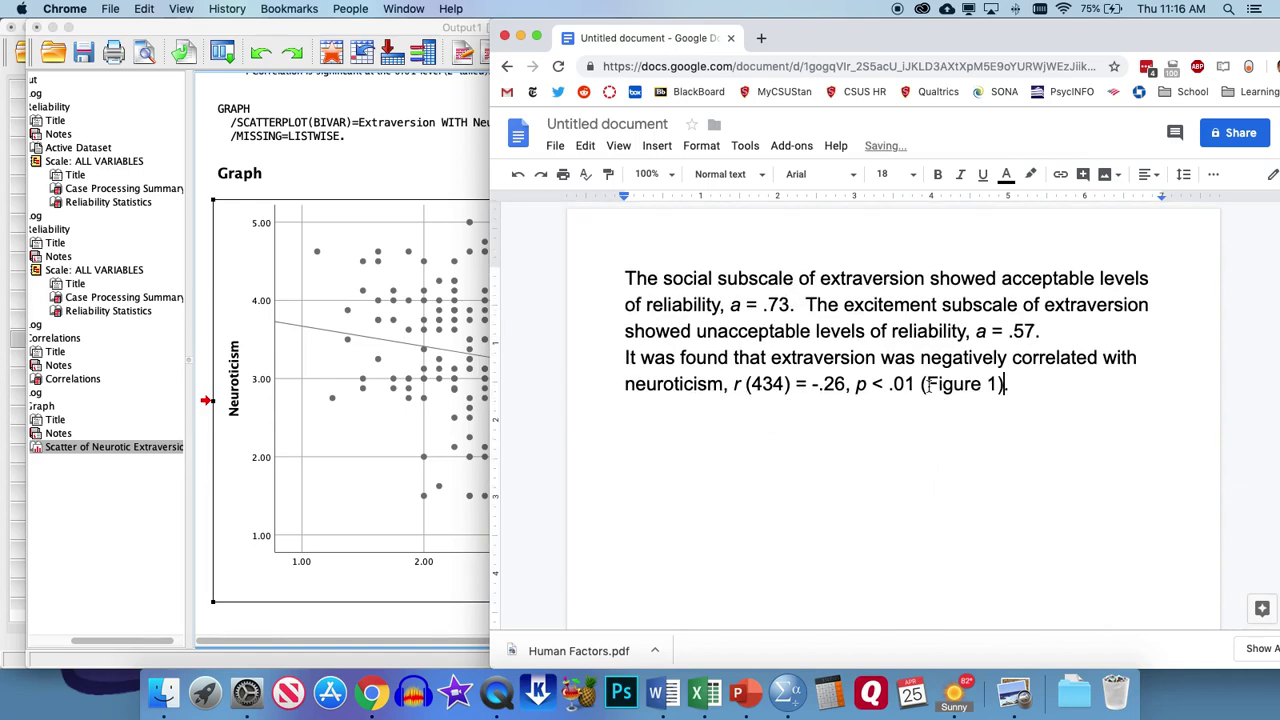
pyautogui.moveTo(926, 384); pyautogui.dragTo(1000, 381)
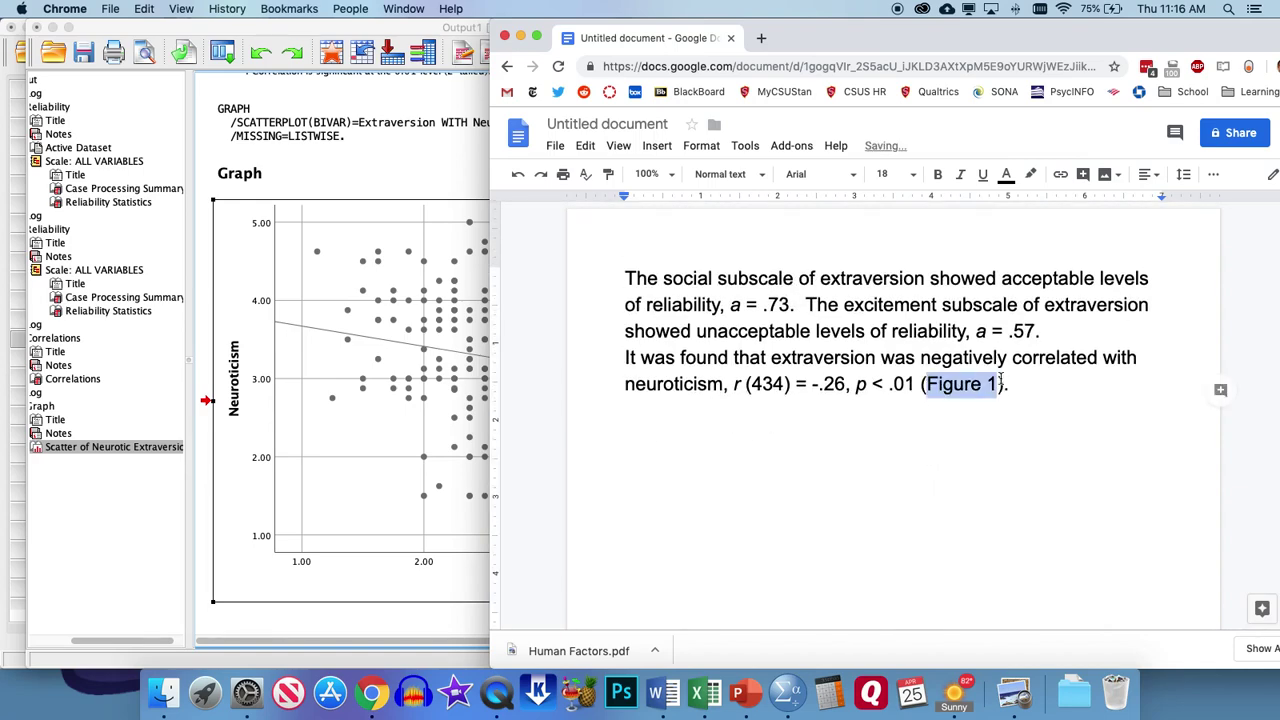
pyautogui.click(1063, 384)
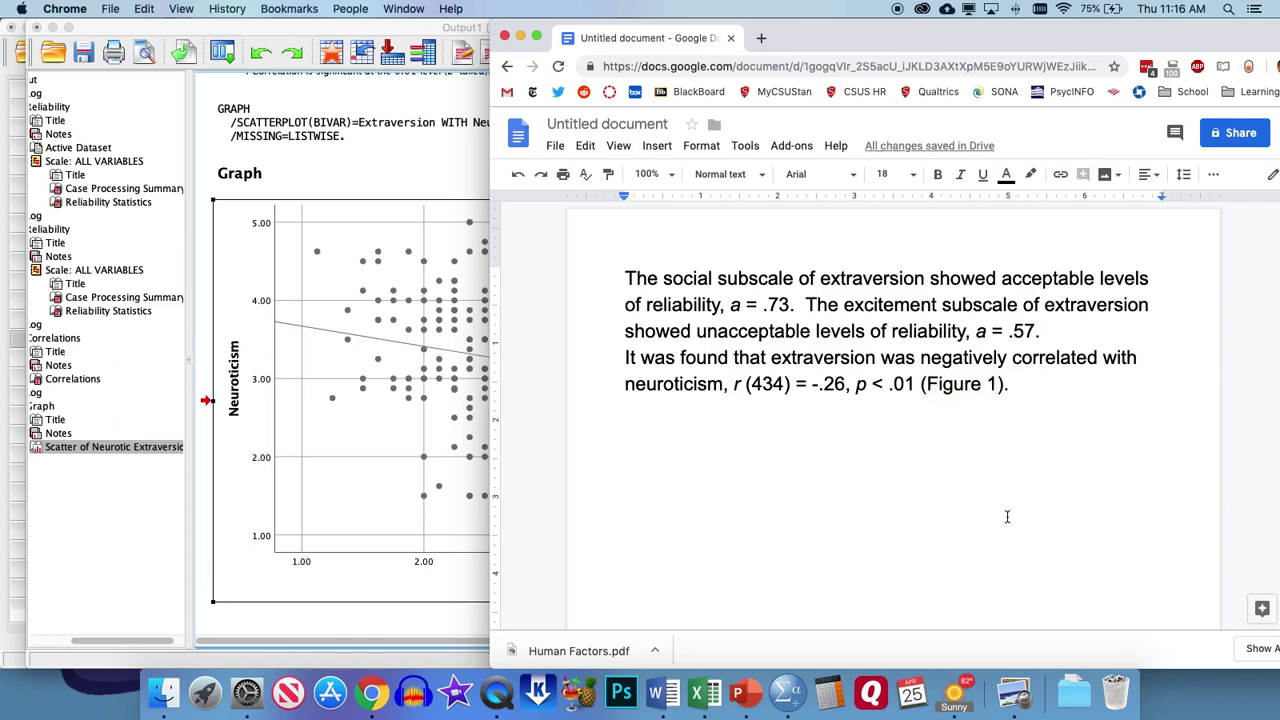
# Check the figure caption, then select the reliability and correlation results paragraphs.
pyautogui.scroll(-5, 1007, 516)
pyautogui.scroll(-5, 1007, 516)
pyautogui.moveTo(626, 497); pyautogui.dragTo(722, 497)
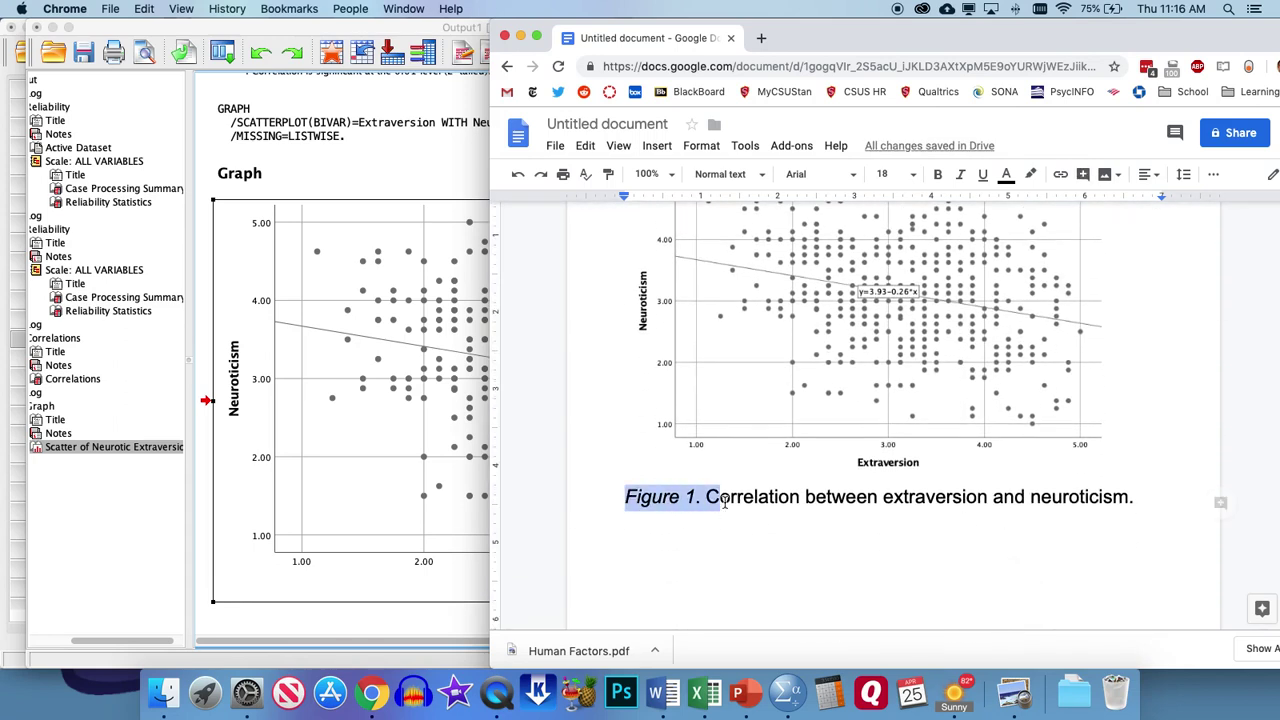
pyautogui.click(878, 497)
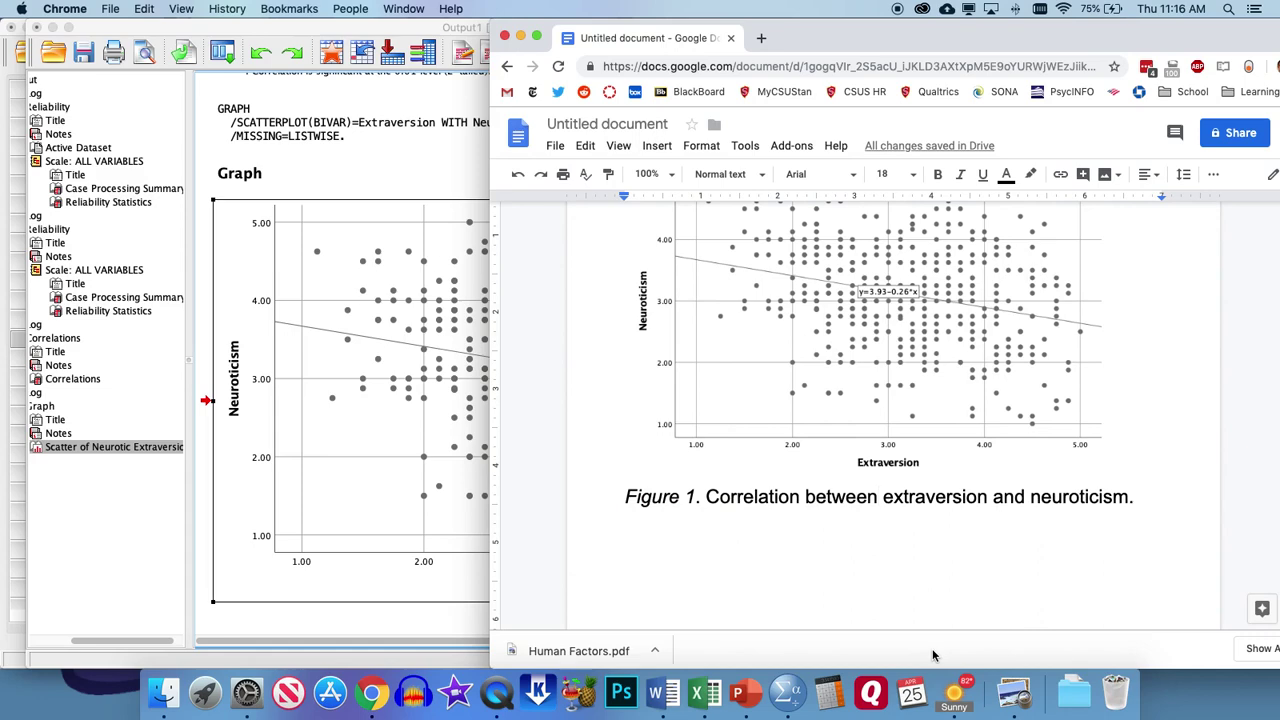
pyautogui.scroll(8, 848, 522)
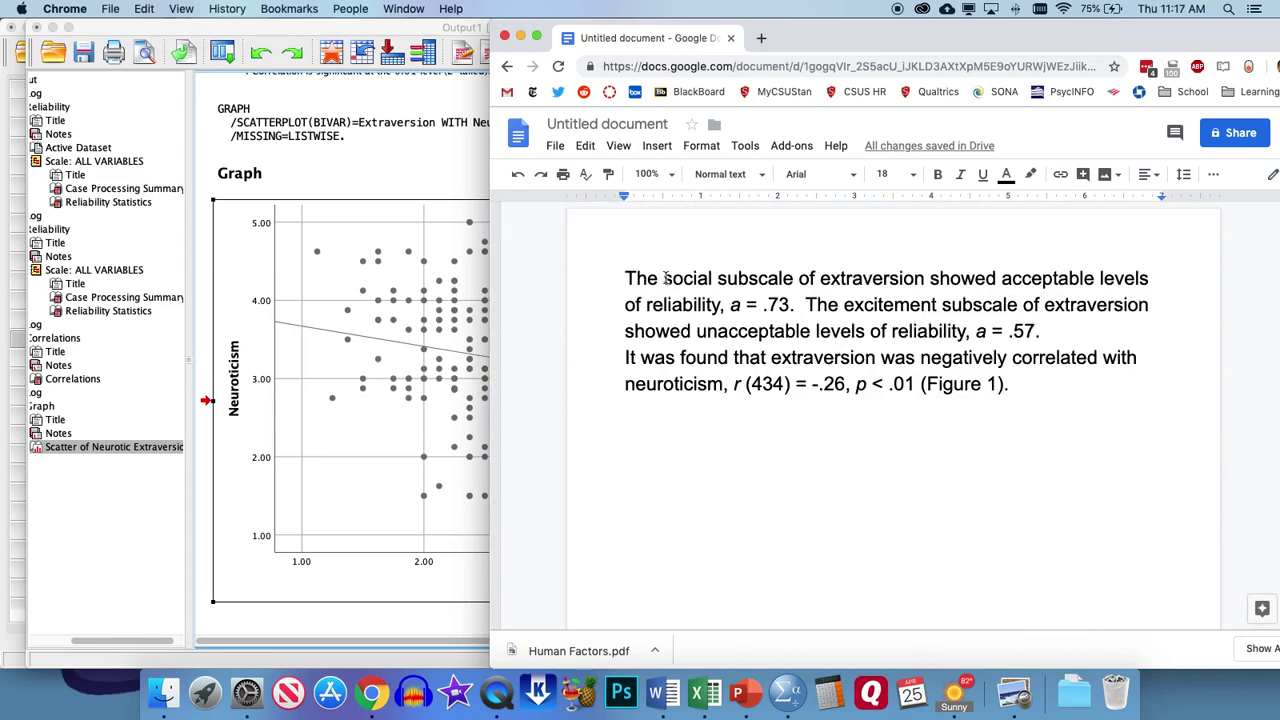
pyautogui.click(35, 27)
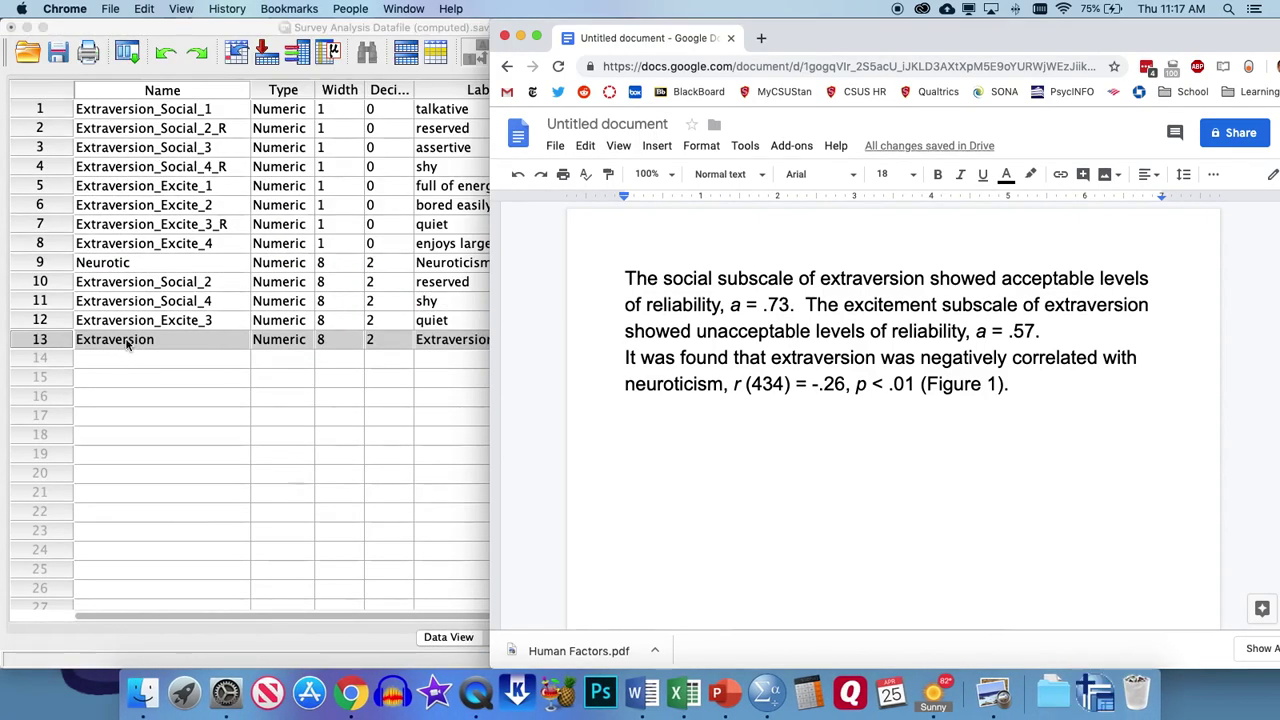
pyautogui.moveTo(626, 278); pyautogui.dragTo(1052, 334)
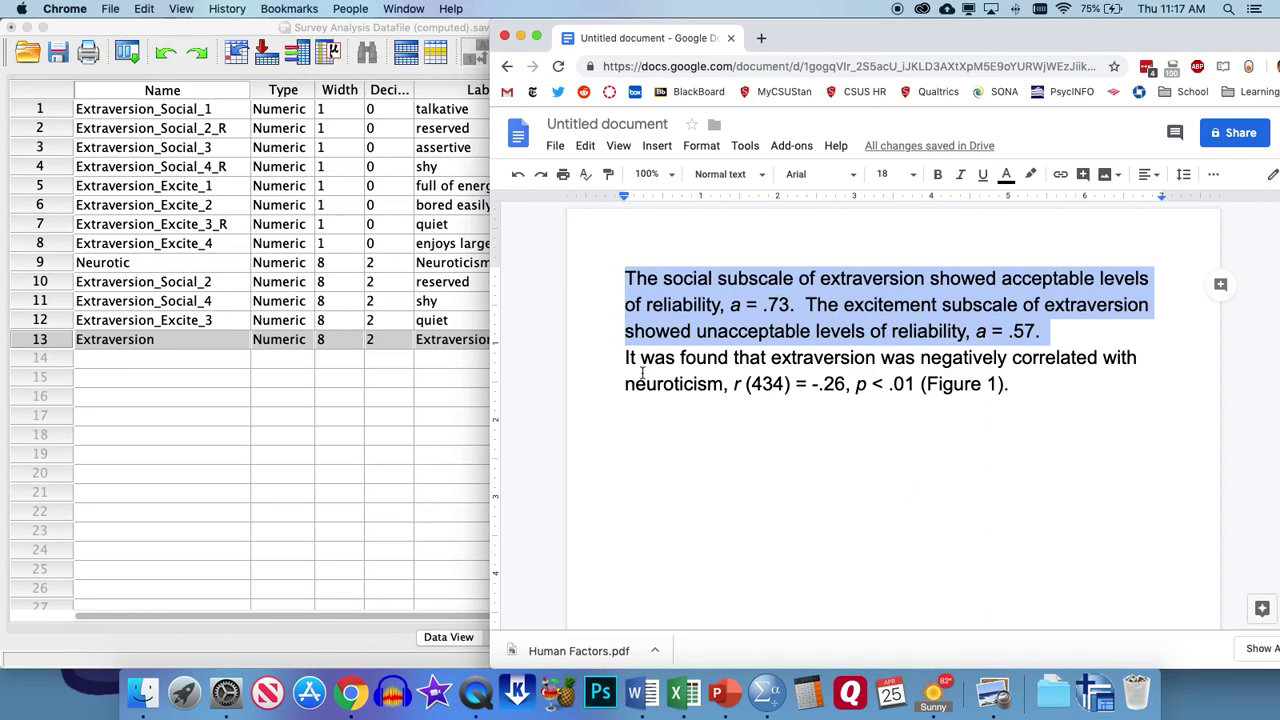
pyautogui.moveTo(618, 357); pyautogui.dragTo(1103, 397)
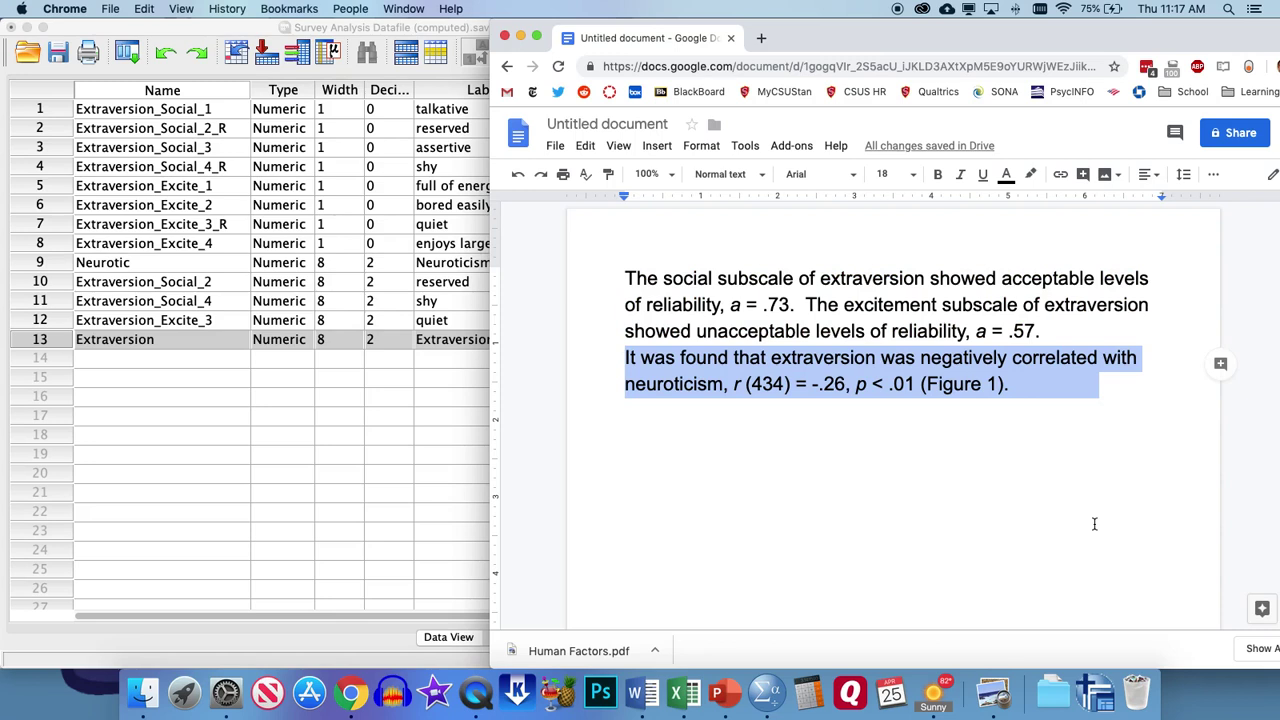